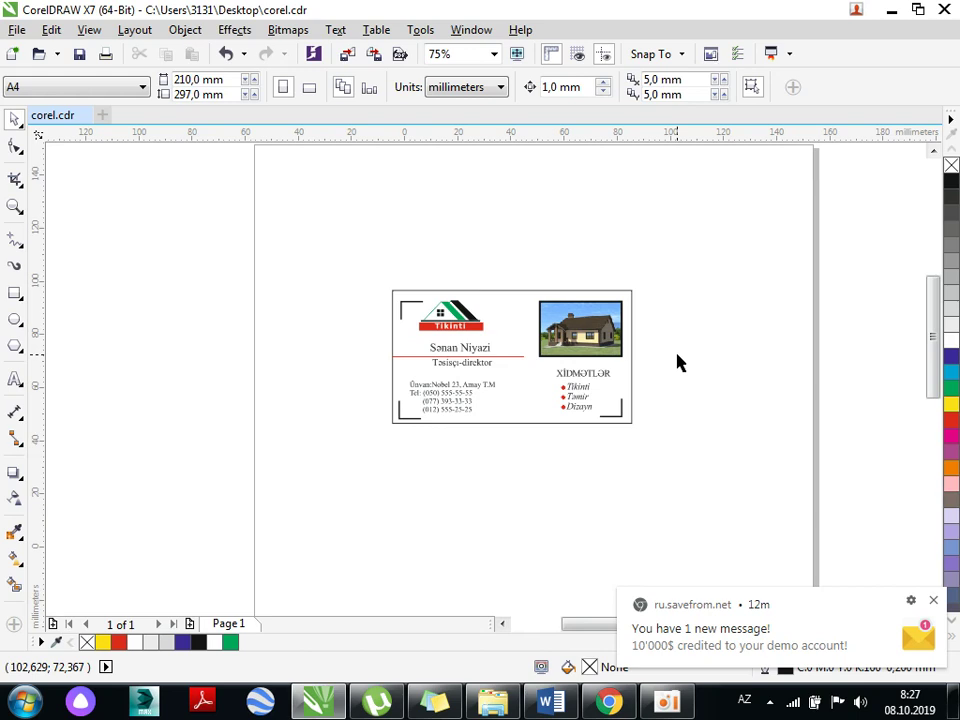
Step: Select the first card's outer rectangle to check its 90 × 50 mm size
{"action": "scroll", "coordinate": [516, 407], "scroll_direction": "up", "scroll_amount": 2}
{"action": "scroll", "coordinate": [480, 373], "scroll_direction": "down", "scroll_amount": 4}
{"action": "scroll", "coordinate": [452, 352], "scroll_direction": "up", "scroll_amount": 2}
{"action": "scroll", "coordinate": [452, 352], "scroll_direction": "up", "scroll_amount": 2}
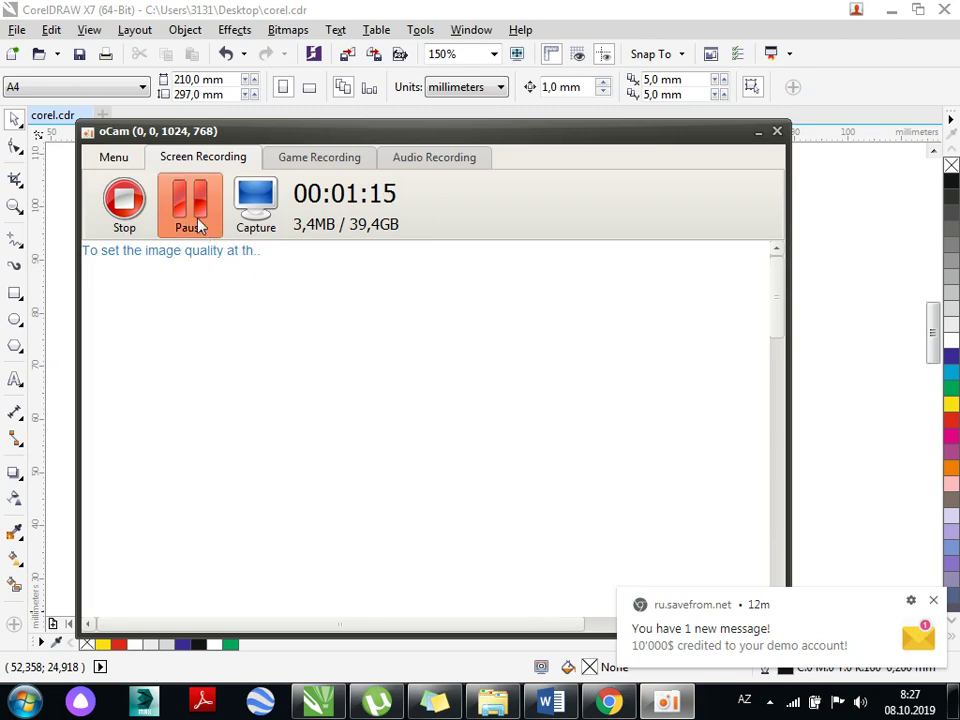
{"action": "left_click", "coordinate": [205, 215]}
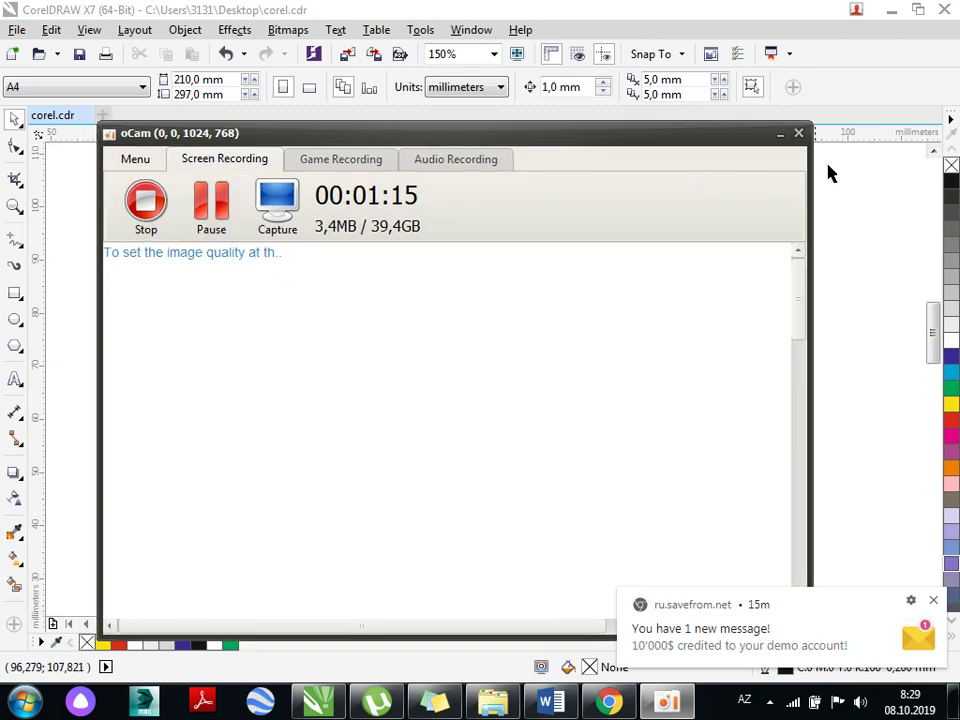
{"action": "left_click", "coordinate": [780, 133]}
{"action": "scroll", "coordinate": [476, 272], "scroll_direction": "down", "scroll_amount": 1}
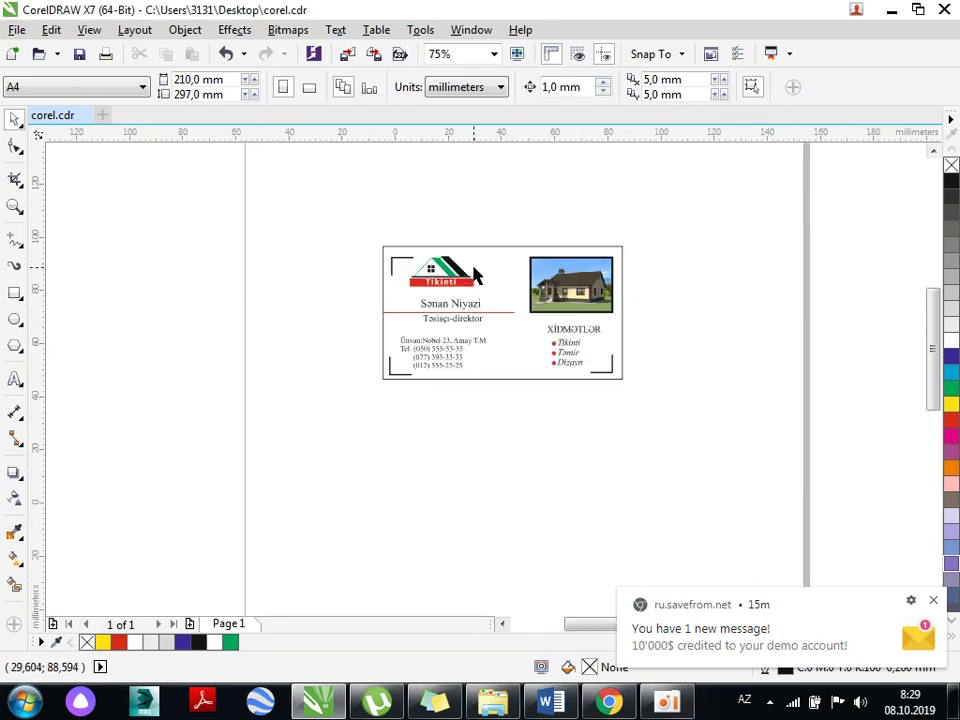
{"action": "scroll", "coordinate": [468, 272], "scroll_direction": "up", "scroll_amount": 1}
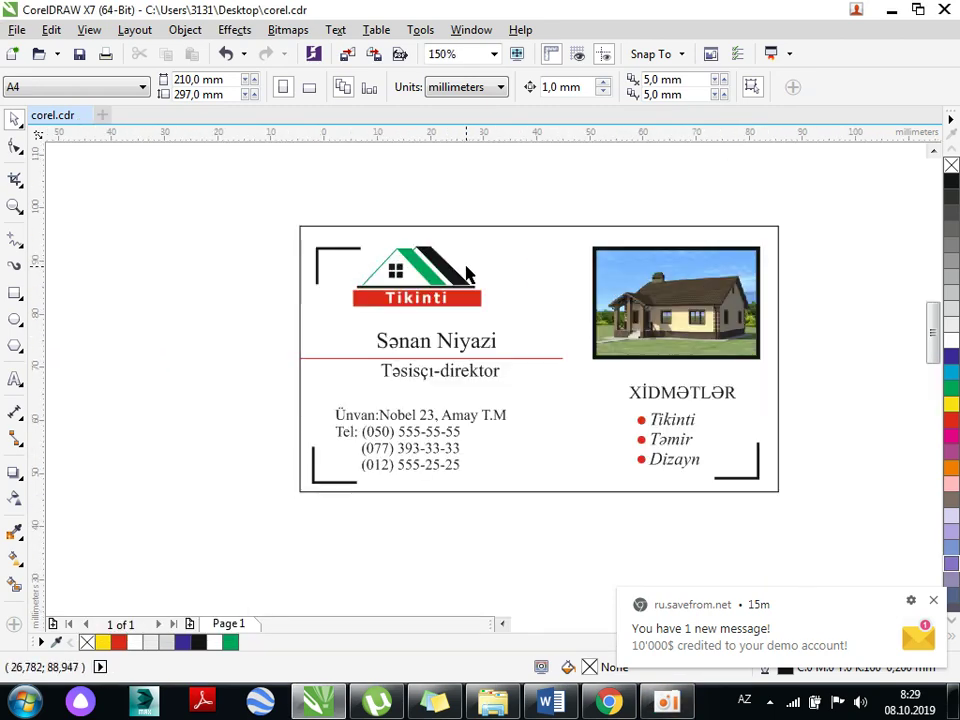
{"action": "left_click", "coordinate": [317, 227]}
{"action": "left_click", "coordinate": [180, 79]}
{"action": "left_click", "coordinate": [208, 94]}
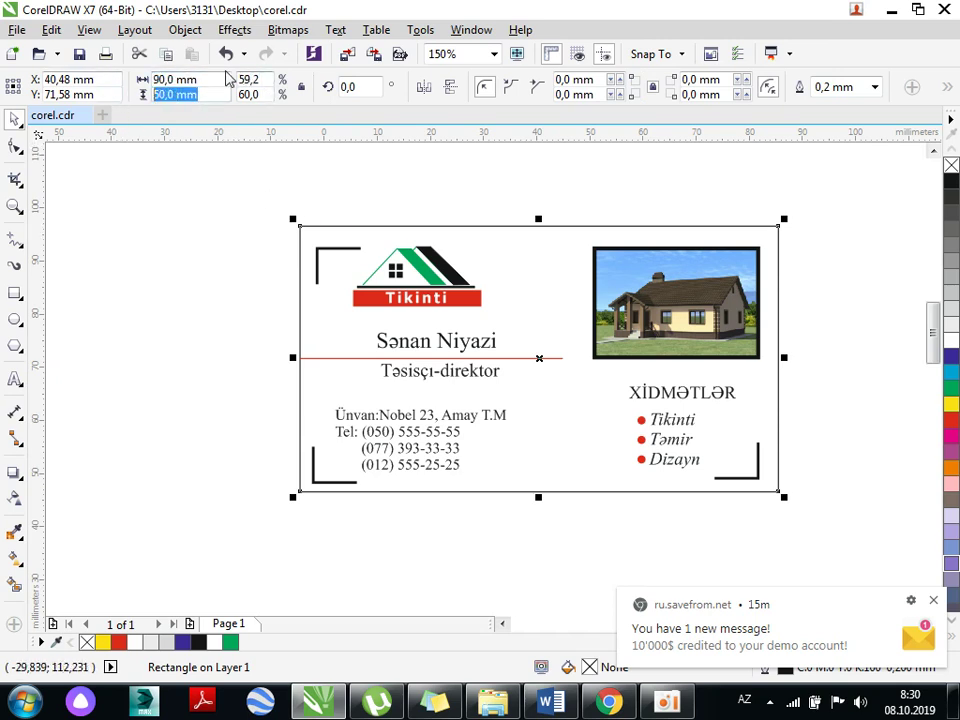
{"action": "left_click", "coordinate": [348, 203]}
Step: Switch document units to centimetres to view the card size, then back to millimetres
{"action": "left_click", "coordinate": [471, 88]}
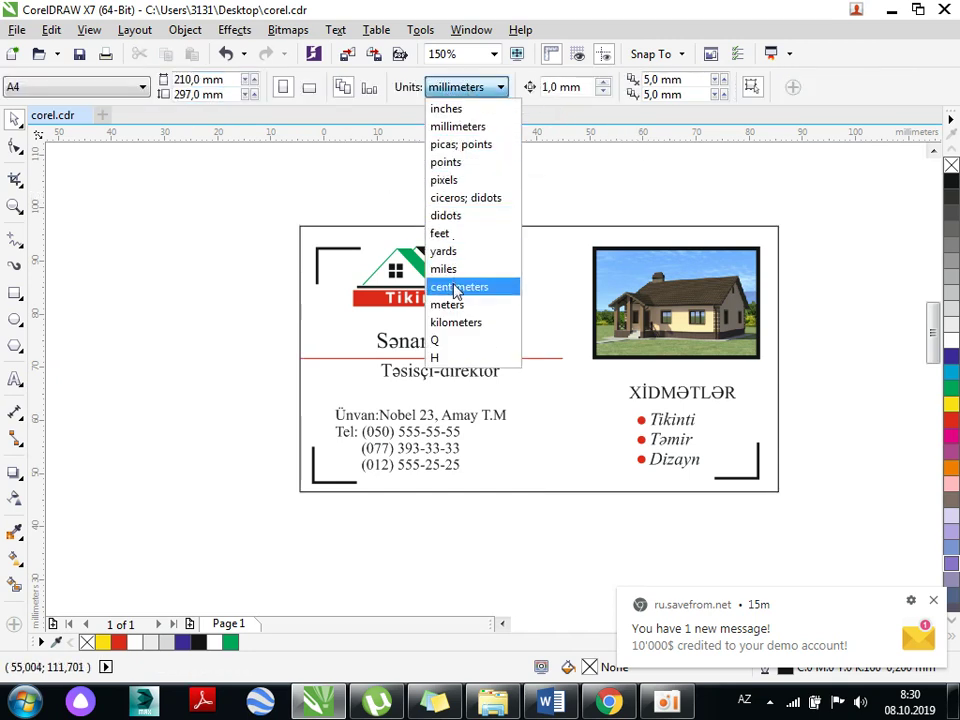
{"action": "left_click", "coordinate": [454, 287]}
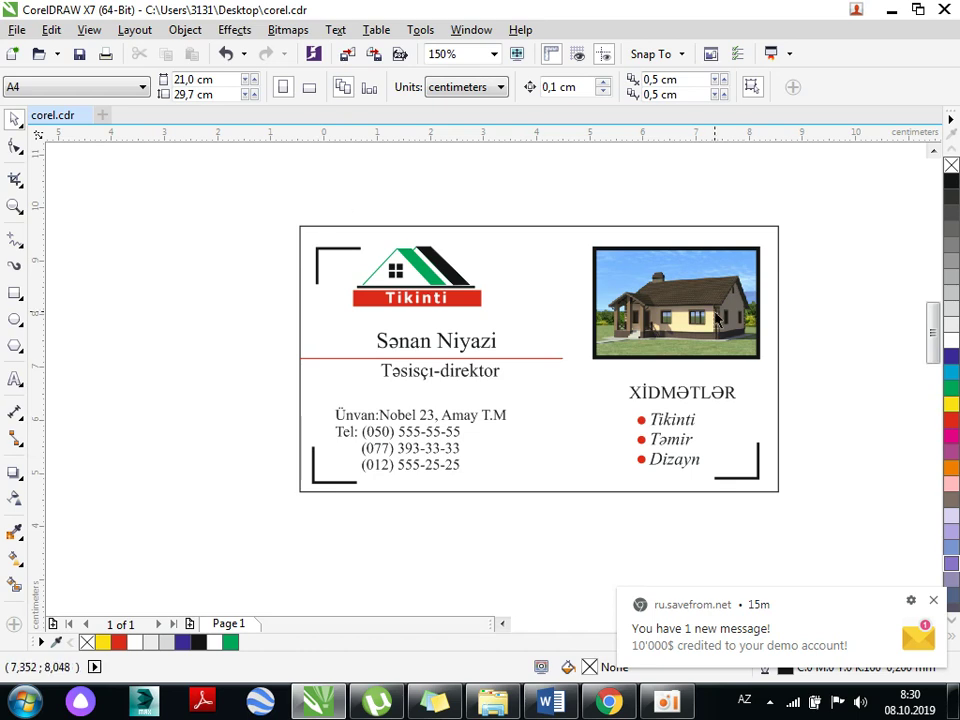
{"action": "left_click", "coordinate": [348, 226]}
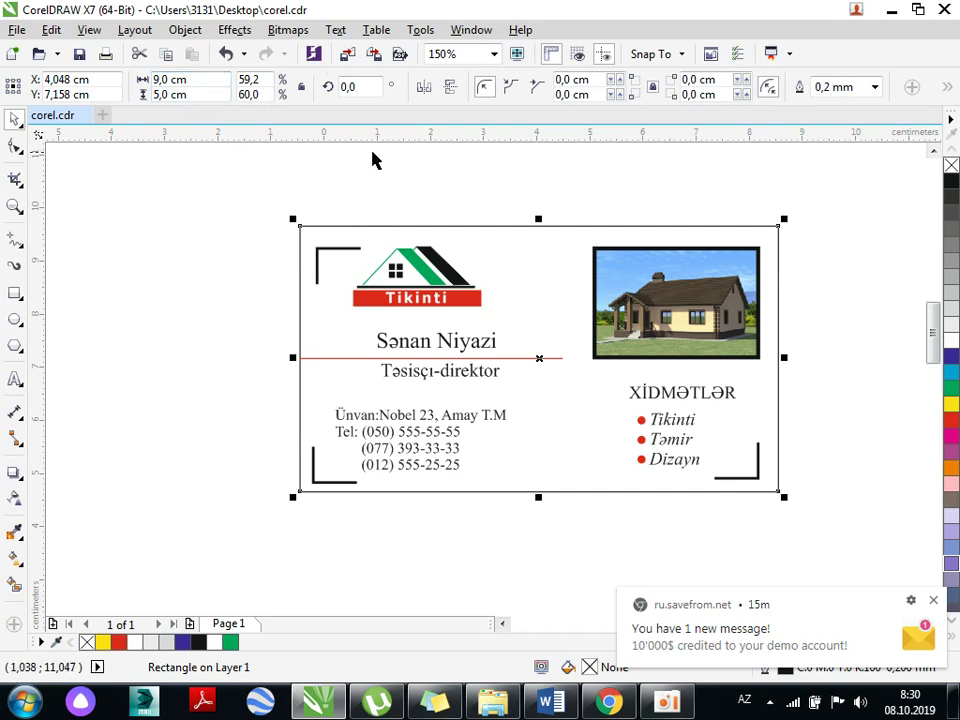
{"action": "left_click", "coordinate": [420, 165]}
{"action": "left_click", "coordinate": [498, 88]}
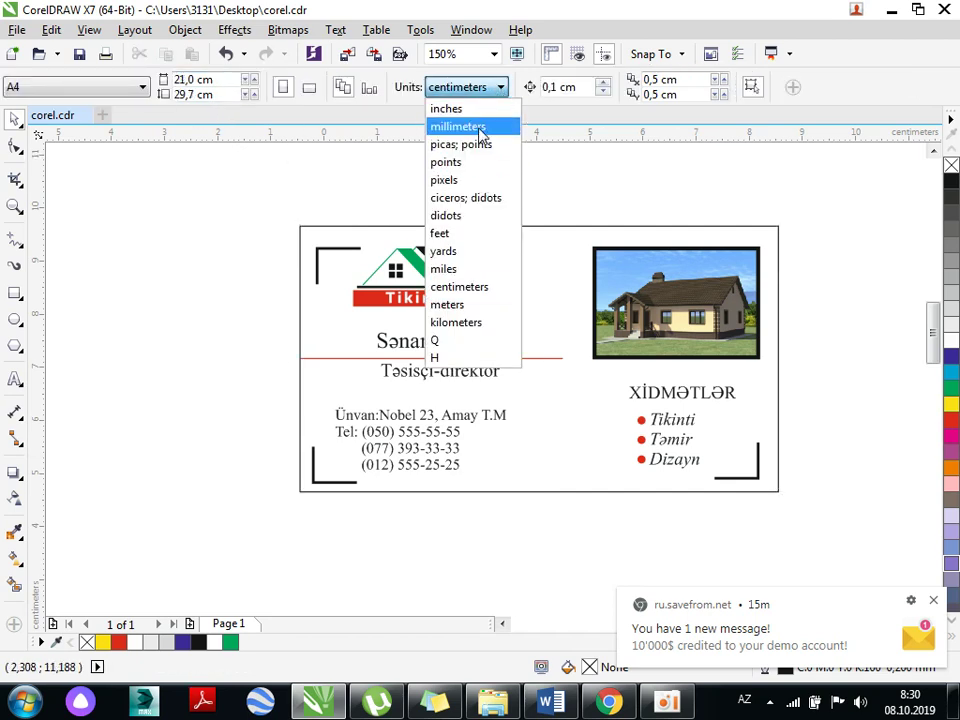
{"action": "left_click", "coordinate": [477, 127]}
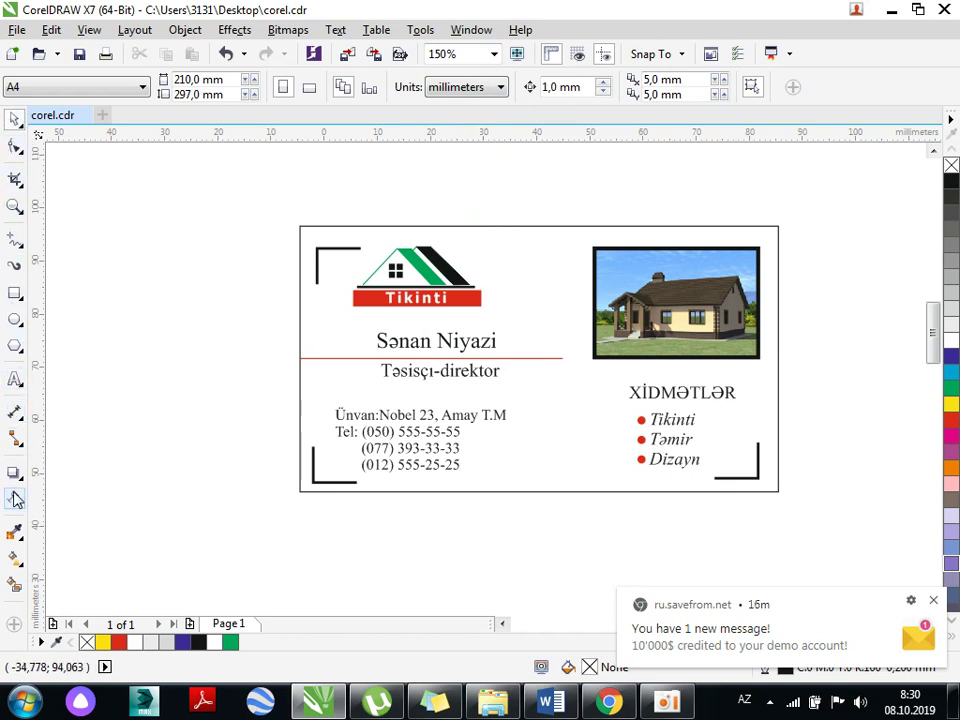
Step: Try the Crop tool, then return to the Pick tool
{"action": "left_click", "coordinate": [15, 180]}
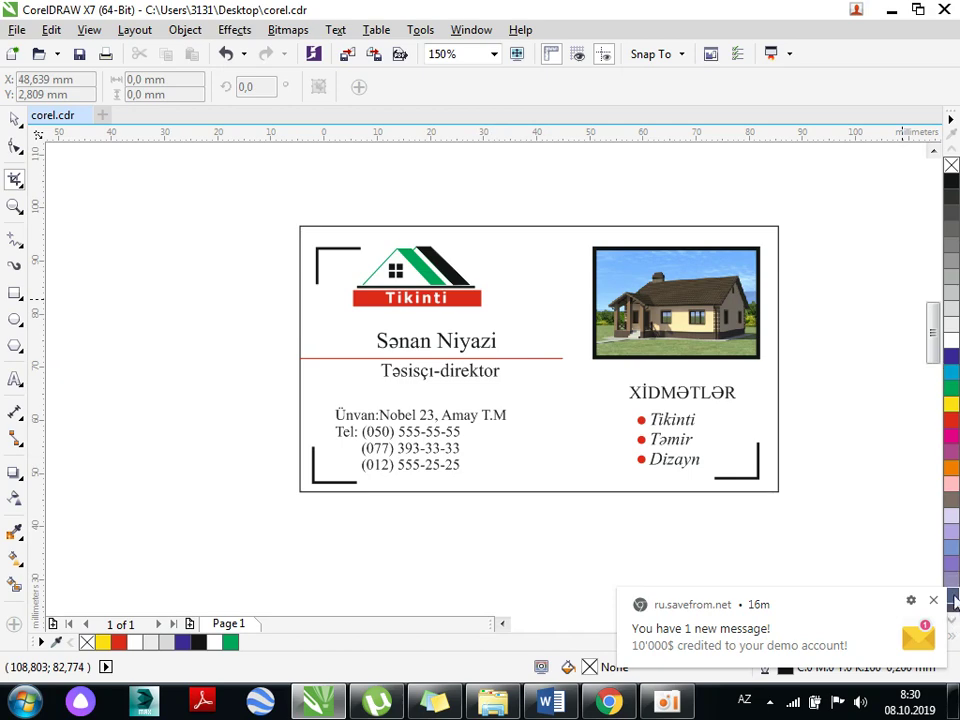
{"action": "scroll", "coordinate": [400, 300], "scroll_direction": "down", "scroll_amount": 2}
{"action": "scroll", "coordinate": [400, 300], "scroll_direction": "up", "scroll_amount": 1}
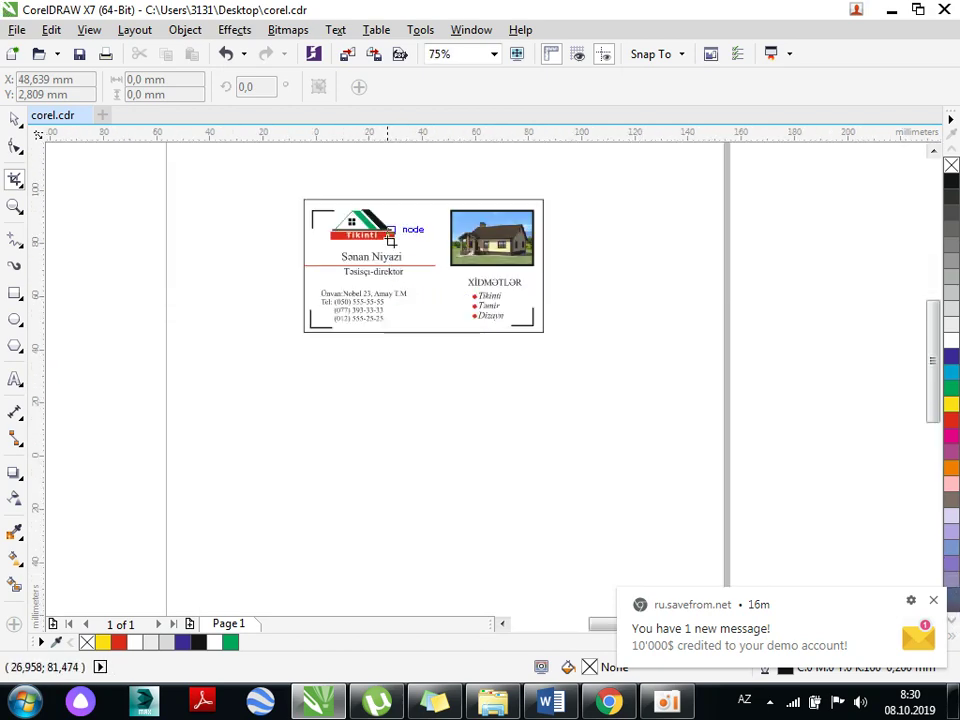
{"action": "scroll", "coordinate": [377, 279], "scroll_direction": "up", "scroll_amount": 1}
{"action": "scroll", "coordinate": [356, 195], "scroll_direction": "down", "scroll_amount": 1}
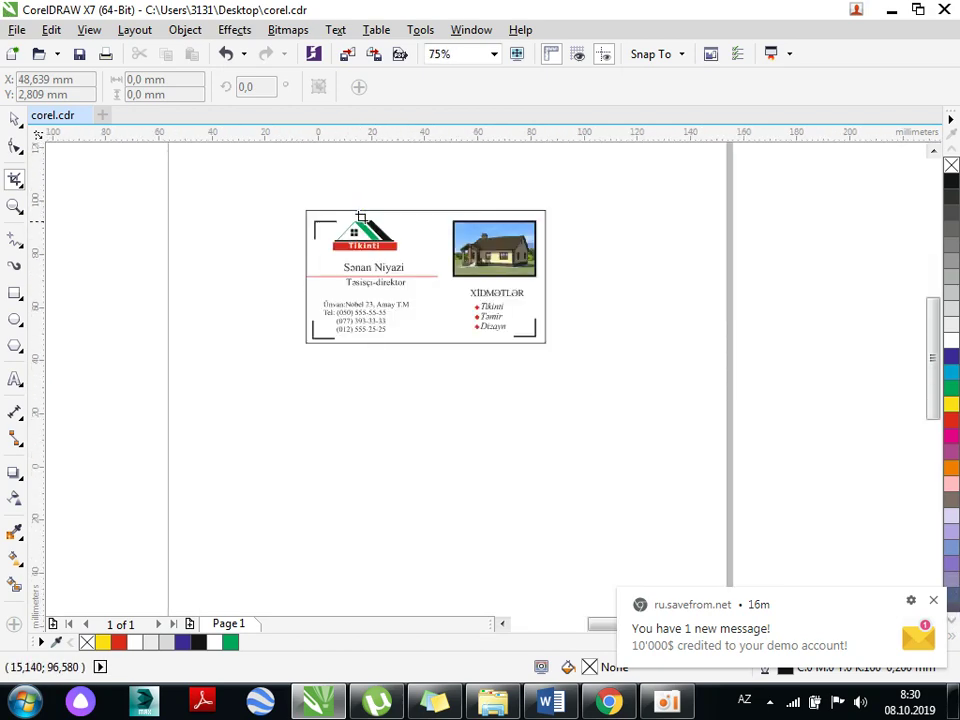
{"action": "left_click", "coordinate": [14, 120]}
{"action": "left_click", "coordinate": [14, 120]}
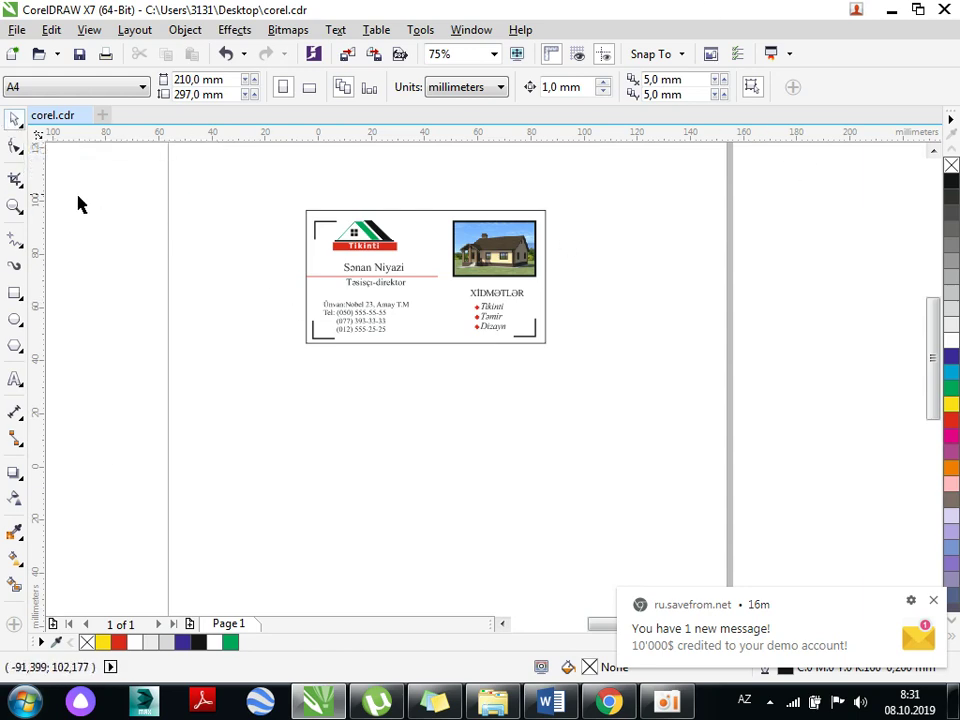
Step: Draw a rectangle below the first card, nudge it right, and fill it magenta
{"action": "left_click", "coordinate": [15, 293]}
{"action": "left_click_drag", "start_coordinate": [323, 398], "coordinate": [487, 473]}
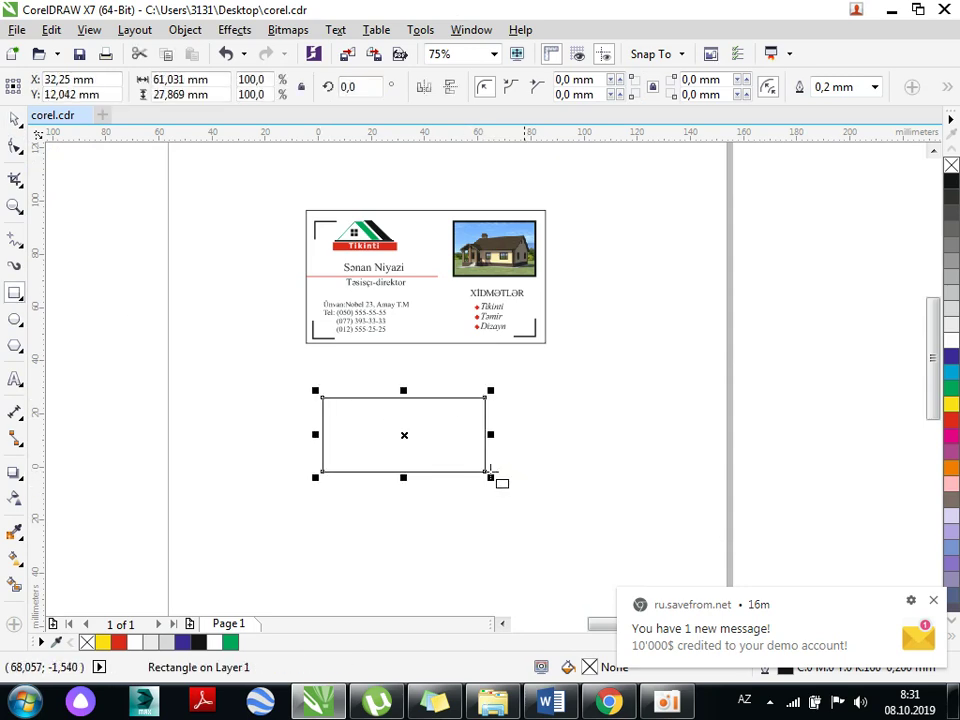
{"action": "left_click", "coordinate": [16, 121]}
{"action": "mouse_move", "coordinate": [452, 437]}
{"action": "left_mouse_down"}
{"action": "mouse_move", "coordinate": [614, 421]}
{"action": "mouse_move", "coordinate": [450, 465]}
{"action": "mouse_move", "coordinate": [450, 424]}
{"action": "mouse_move", "coordinate": [471, 461]}
{"action": "mouse_move", "coordinate": [386, 411]}
{"action": "mouse_move", "coordinate": [436, 440]}
{"action": "left_mouse_up"}
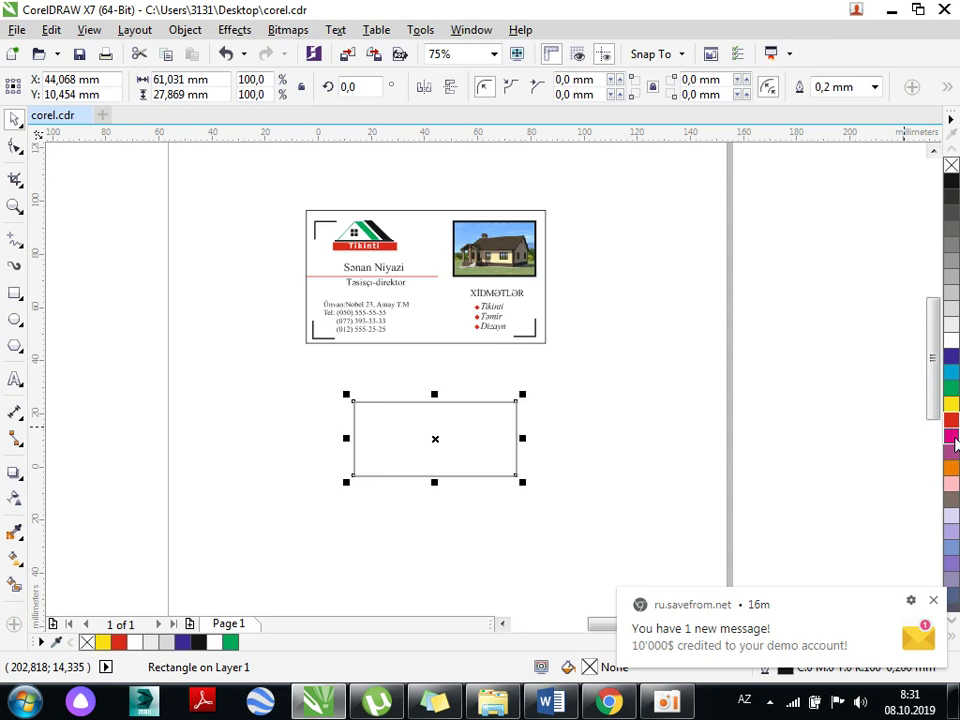
{"action": "left_click", "coordinate": [951, 437]}
Step: Change the rectangle's fill to purple and give it a yellow outline
{"action": "mouse_move", "coordinate": [446, 441]}
{"action": "left_mouse_down"}
{"action": "mouse_move", "coordinate": [484, 433]}
{"action": "mouse_move", "coordinate": [456, 433]}
{"action": "left_mouse_up"}
{"action": "scroll", "coordinate": [456, 433], "scroll_direction": "up", "scroll_amount": 1}
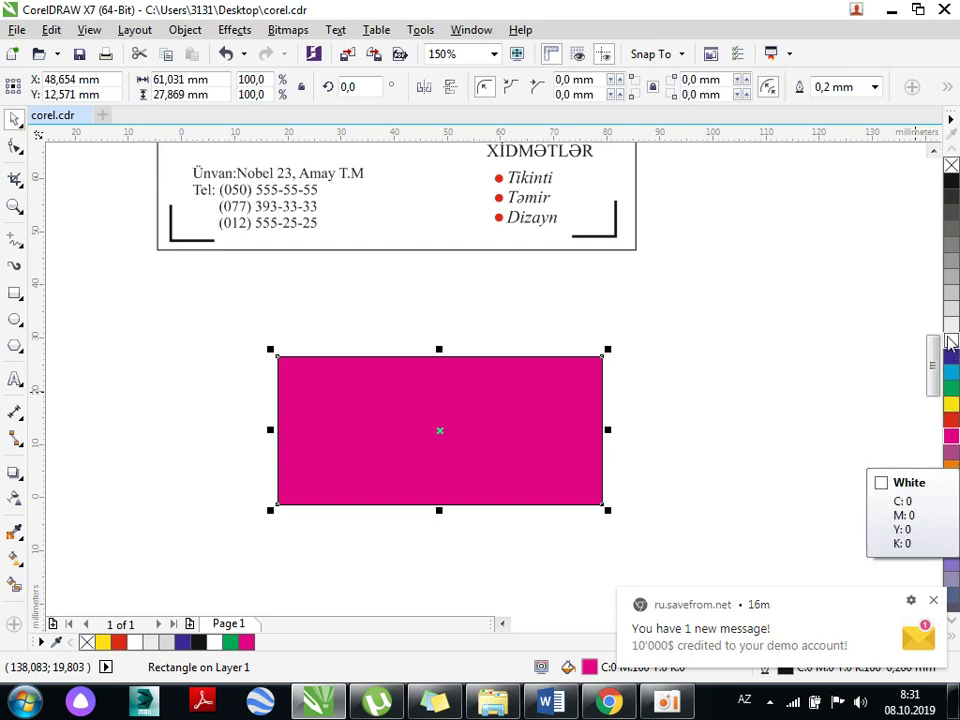
{"action": "left_click", "coordinate": [951, 451]}
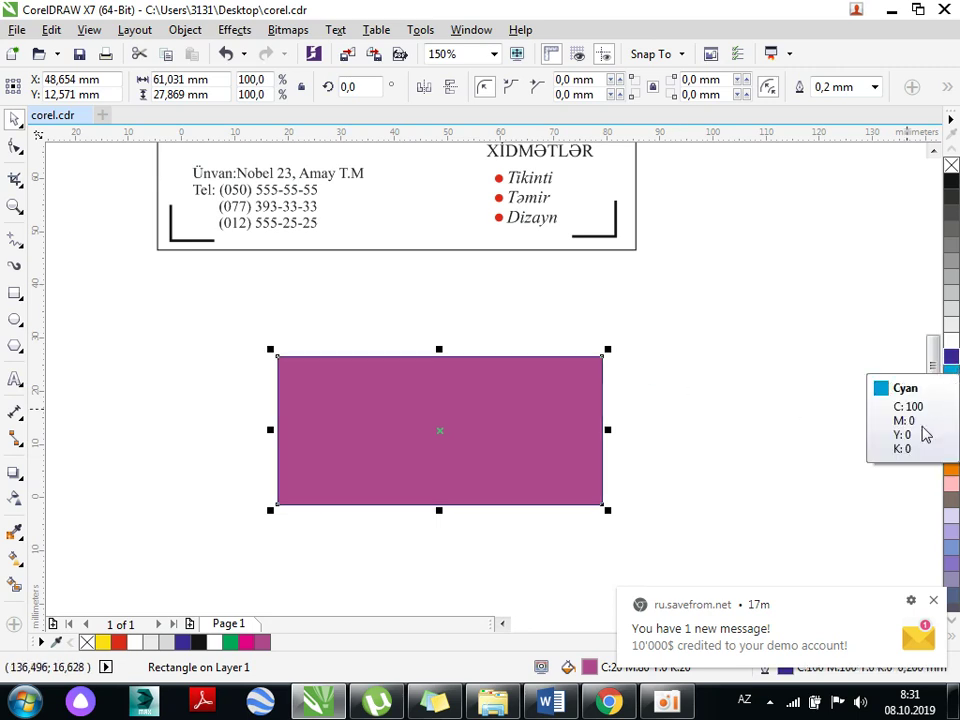
{"action": "right_click", "coordinate": [951, 403]}
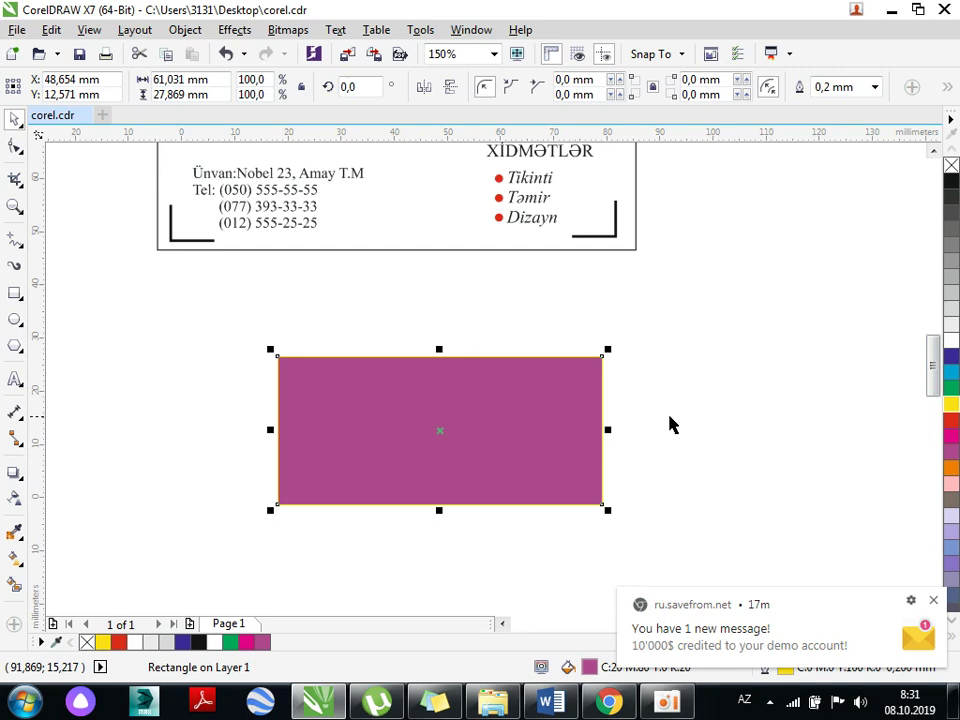
Step: Reposition the rectangle below the card and deselect it
{"action": "scroll", "coordinate": [671, 424], "scroll_direction": "up", "scroll_amount": 2}
{"action": "scroll", "coordinate": [620, 373], "scroll_direction": "up", "scroll_amount": 4}
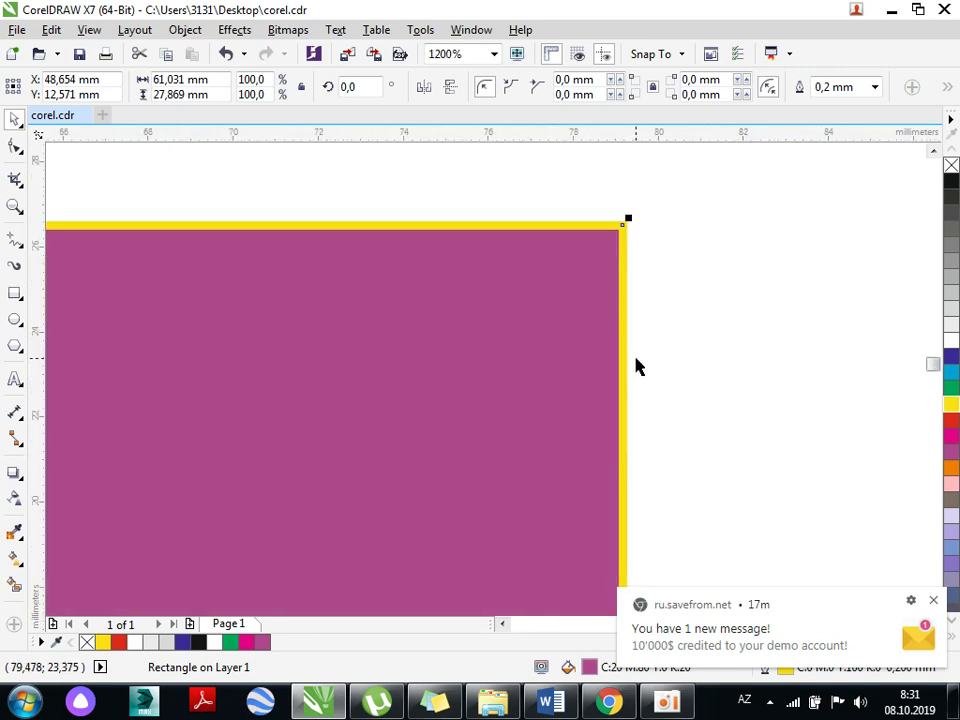
{"action": "scroll", "coordinate": [640, 340], "scroll_direction": "down", "scroll_amount": 4}
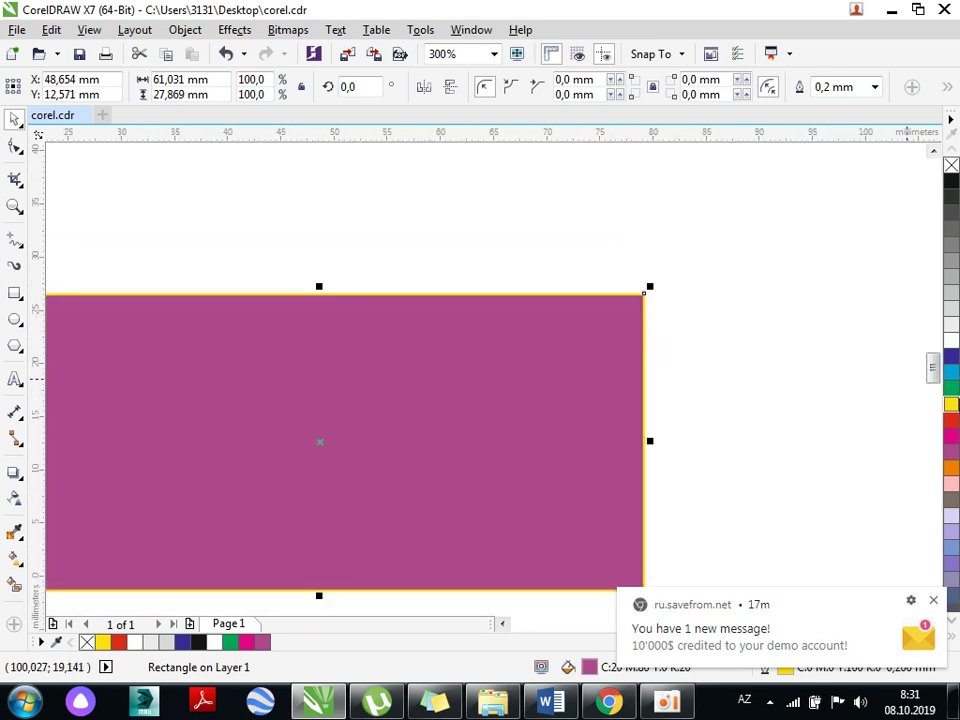
{"action": "scroll", "coordinate": [884, 380], "scroll_direction": "down", "scroll_amount": 2}
{"action": "scroll", "coordinate": [727, 391], "scroll_direction": "up", "scroll_amount": 2}
{"action": "scroll", "coordinate": [527, 326], "scroll_direction": "down", "scroll_amount": 2}
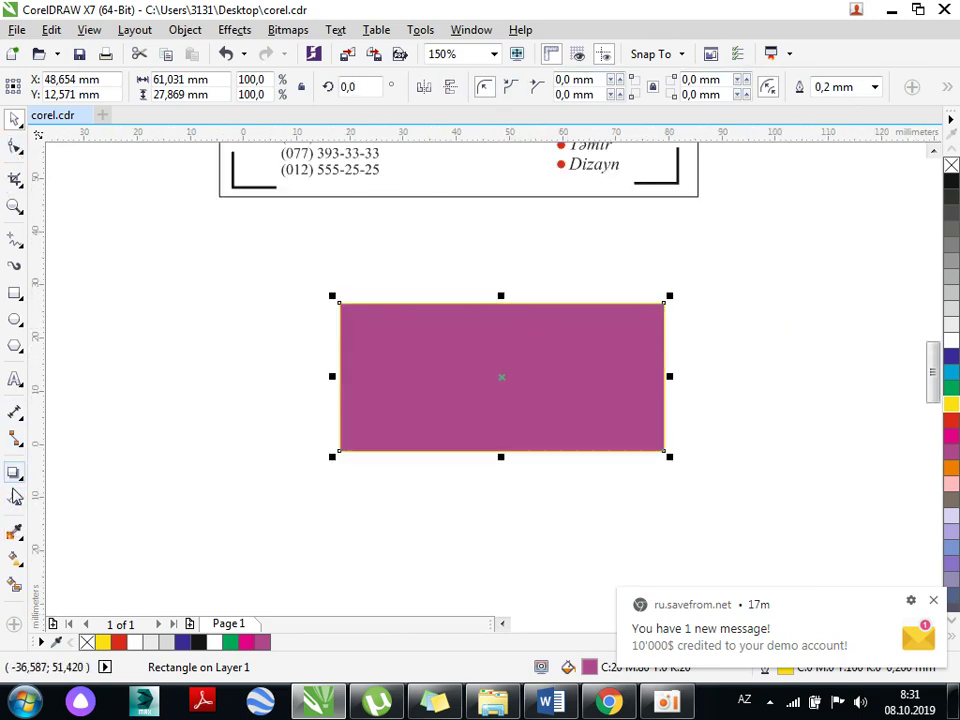
{"action": "left_click_drag", "start_coordinate": [499, 407], "coordinate": [428, 437]}
{"action": "left_click_drag", "start_coordinate": [504, 433], "coordinate": [509, 426]}
{"action": "left_click", "coordinate": [771, 401]}
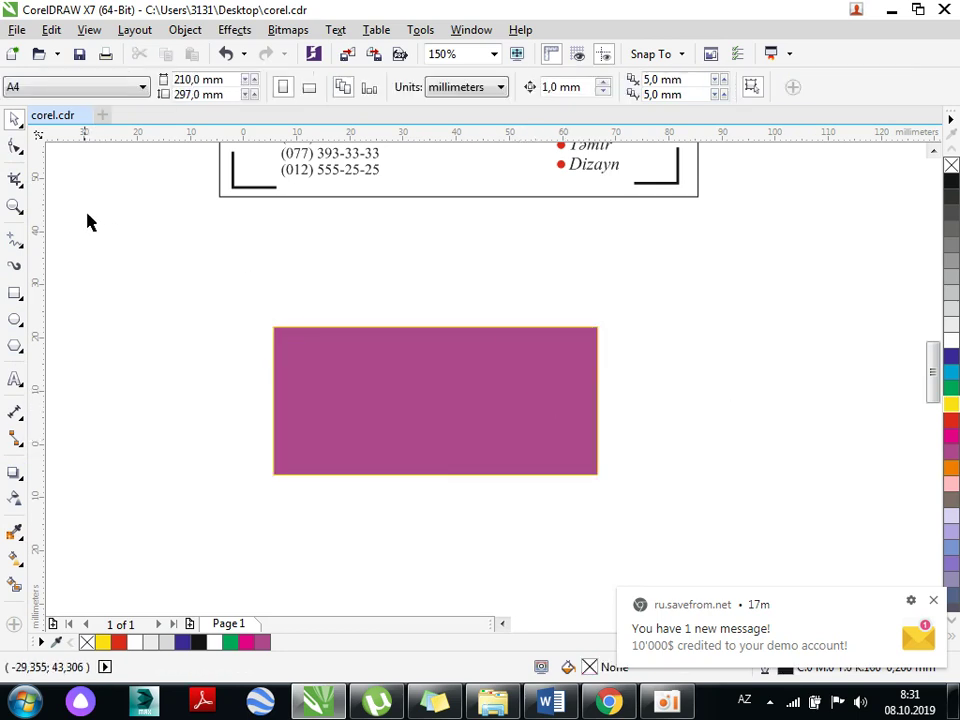
Step: Resize the purple rectangle to 90 mm wide and 50 mm high
{"action": "left_click", "coordinate": [459, 398]}
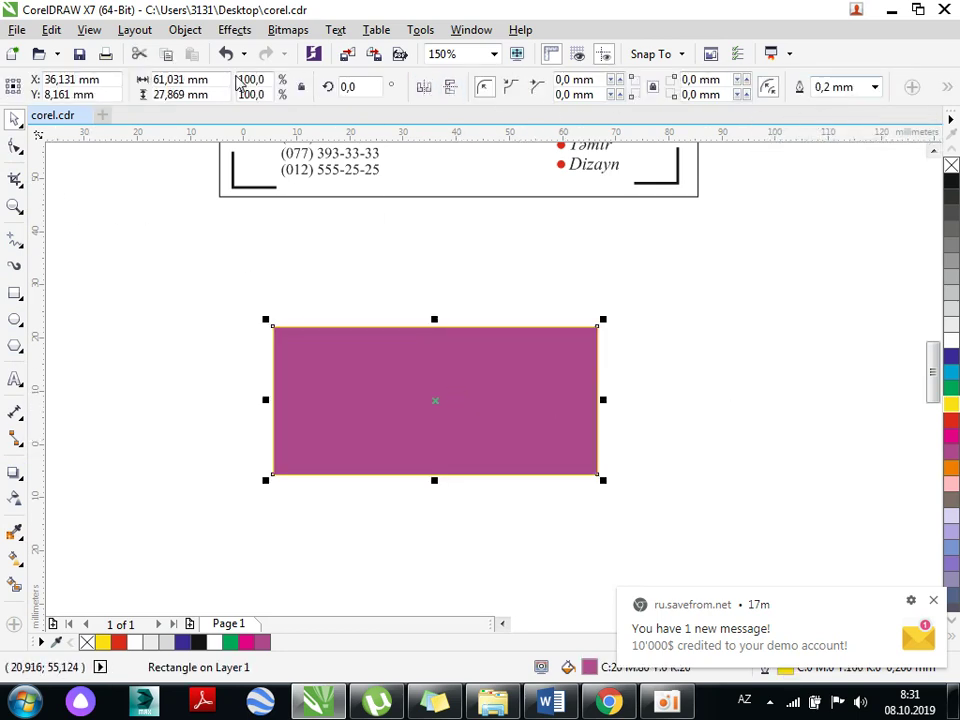
{"action": "left_click_drag", "start_coordinate": [212, 80], "coordinate": [127, 86]}
{"action": "type", "text": "90"}
{"action": "key", "text": "Return"}
{"action": "left_click_drag", "start_coordinate": [208, 94], "coordinate": [5, 100]}
{"action": "type", "text": "50"}
{"action": "key", "text": "Return"}
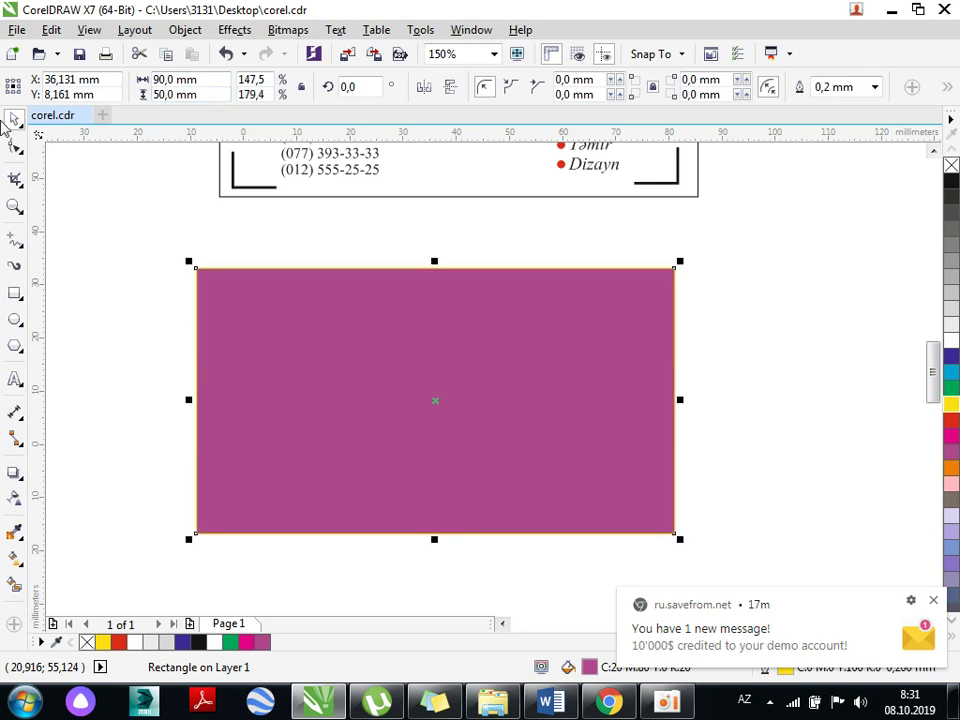
Step: Nudge the rectangle right, rotate it 20°, then reset rotation to 0°
{"action": "left_click_drag", "start_coordinate": [444, 330], "coordinate": [454, 355]}
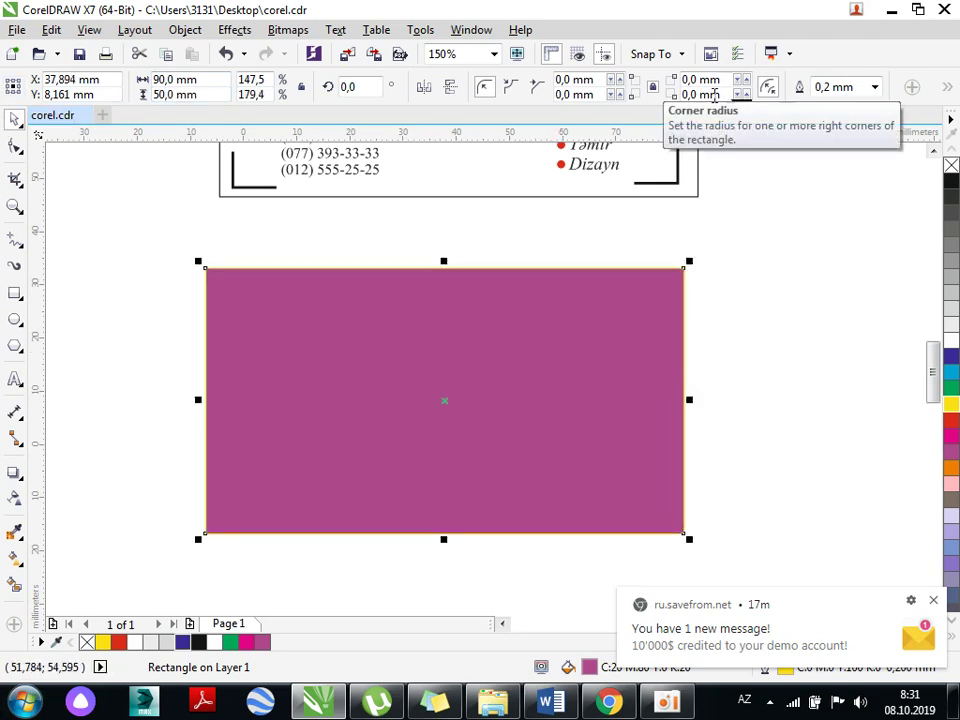
{"action": "left_click", "coordinate": [350, 86]}
{"action": "type", "text": "20"}
{"action": "key", "text": "Return"}
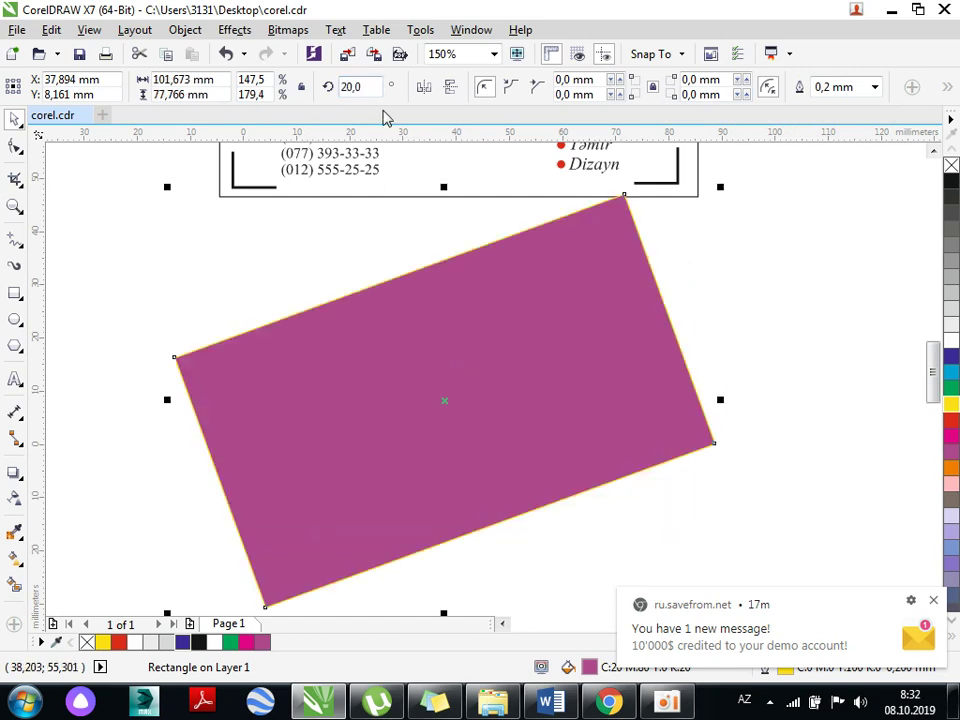
{"action": "type", "text": "0"}
{"action": "key", "text": "Return"}
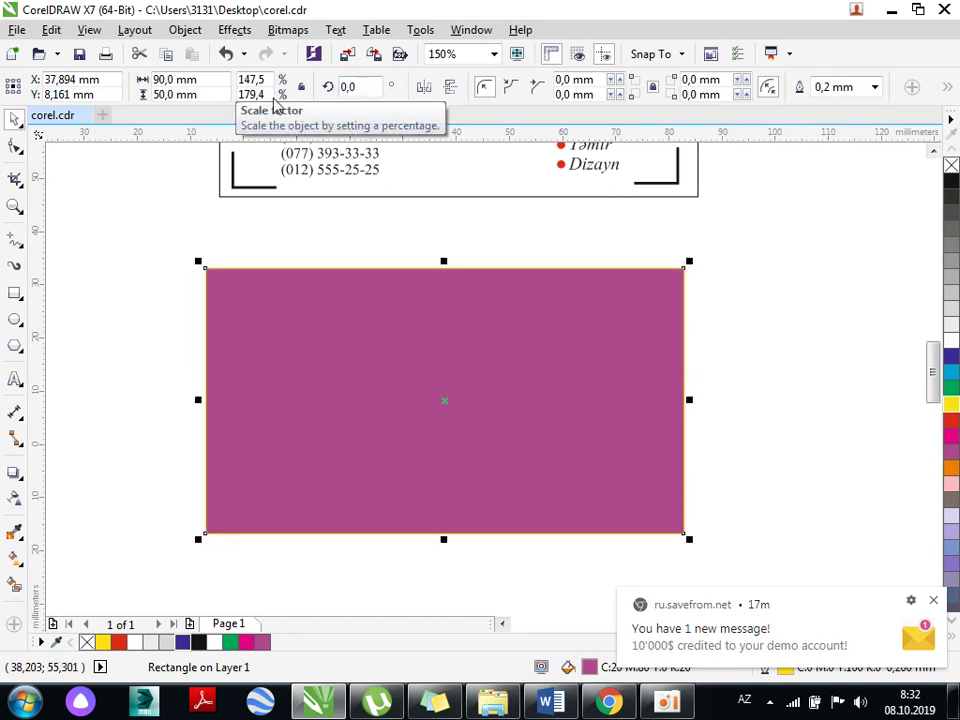
Step: Try a 5.0 mm outline width, then thin it to 0.25 mm
{"action": "left_click", "coordinate": [874, 87]}
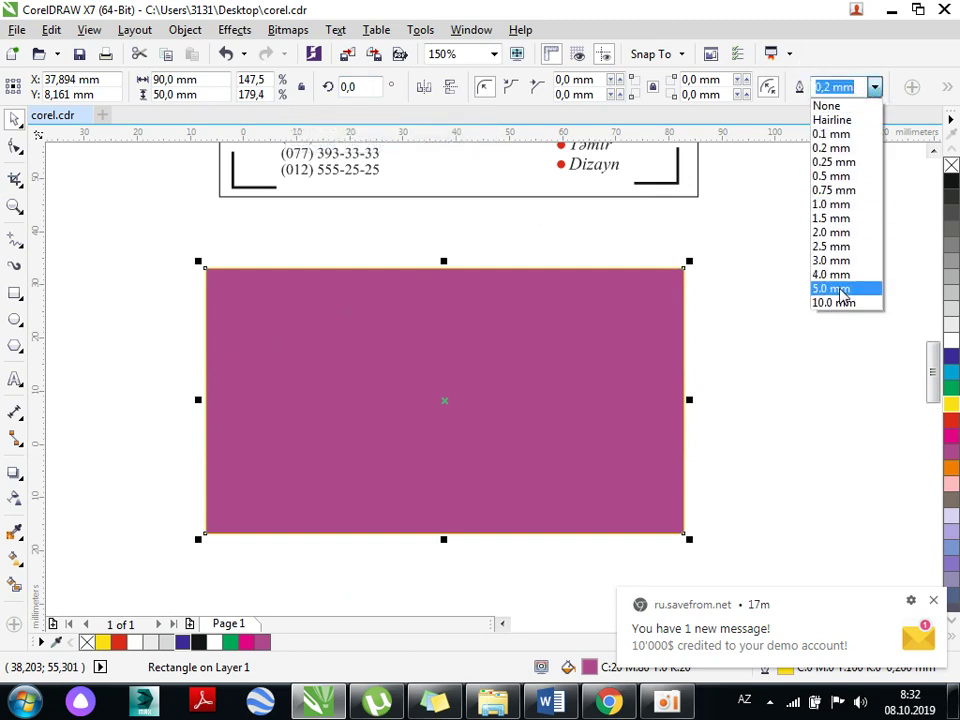
{"action": "left_click", "coordinate": [840, 288]}
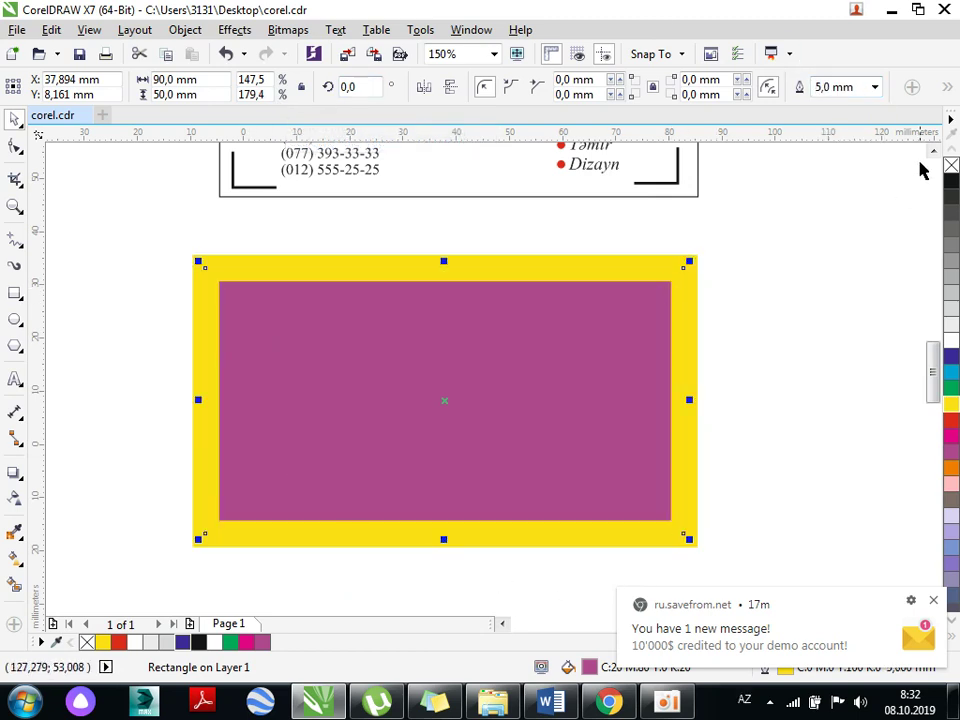
{"action": "left_click", "coordinate": [874, 87]}
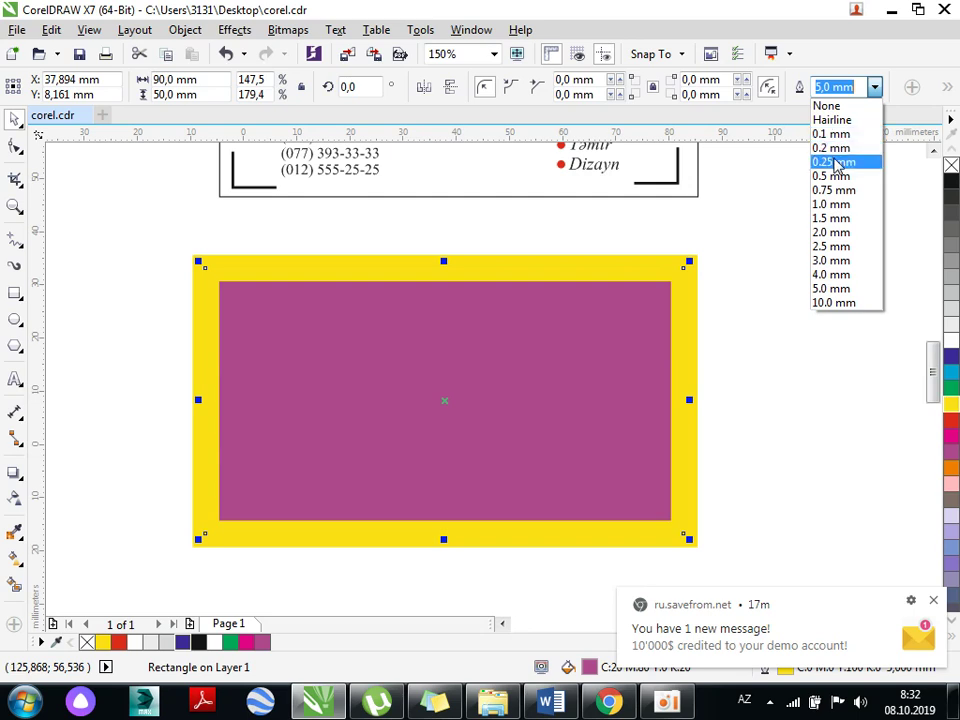
{"action": "left_click", "coordinate": [833, 161]}
{"action": "key", "text": "Escape"}
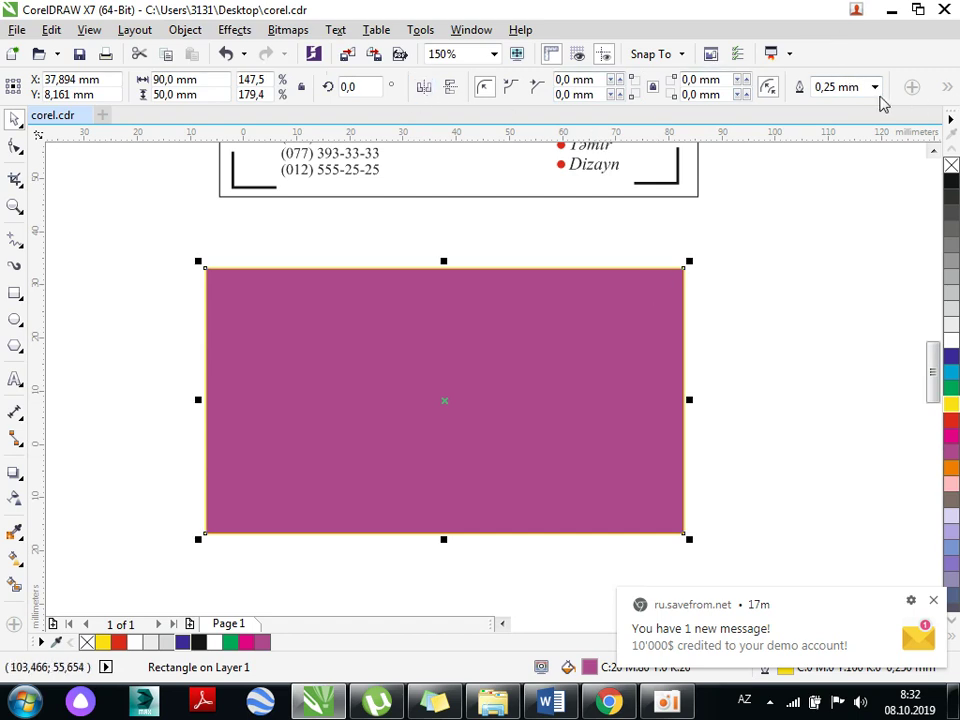
Step: Make the rectangle's outline dark blue at 2.5 mm thickness
{"action": "right_click", "coordinate": [951, 355]}
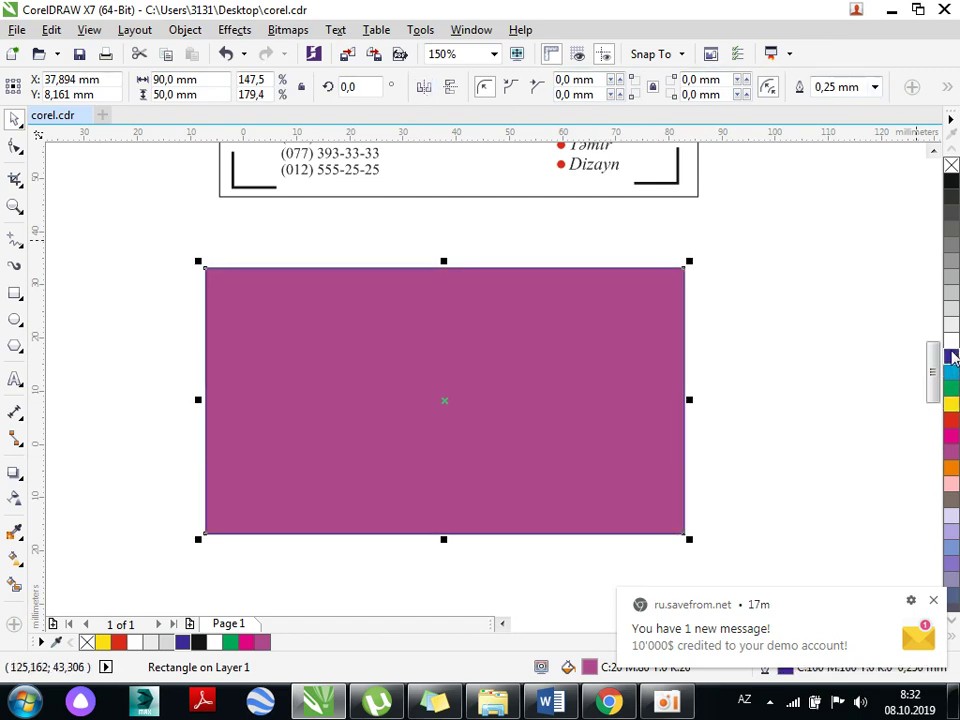
{"action": "left_click", "coordinate": [875, 87]}
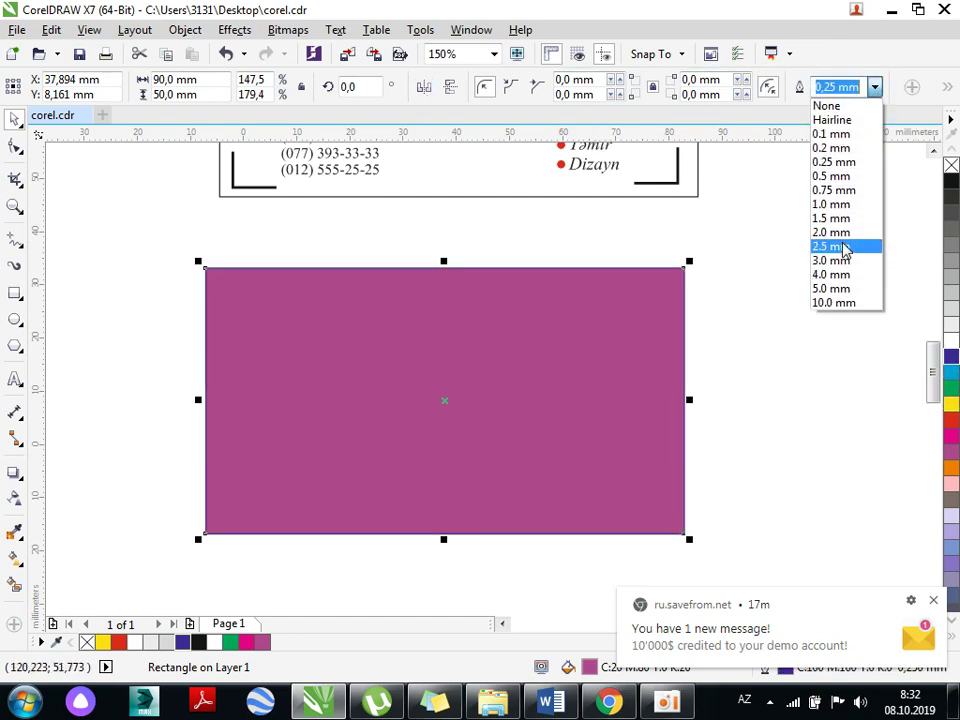
{"action": "left_click", "coordinate": [843, 366]}
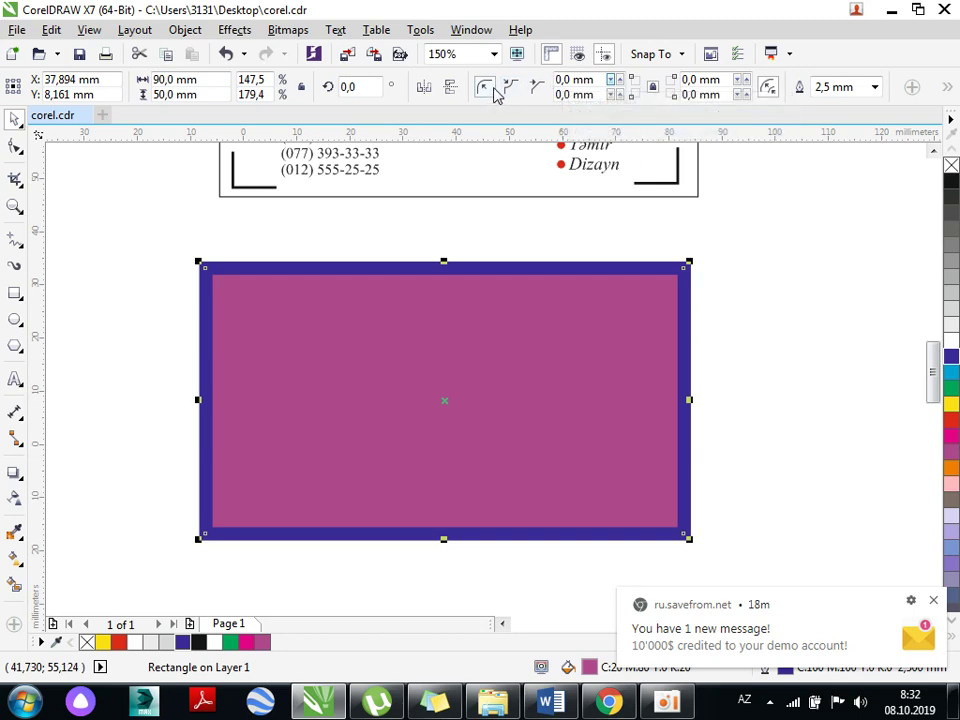
{"action": "left_click", "coordinate": [562, 79]}
{"action": "type", "text": "20"}
{"action": "key", "text": "Return"}
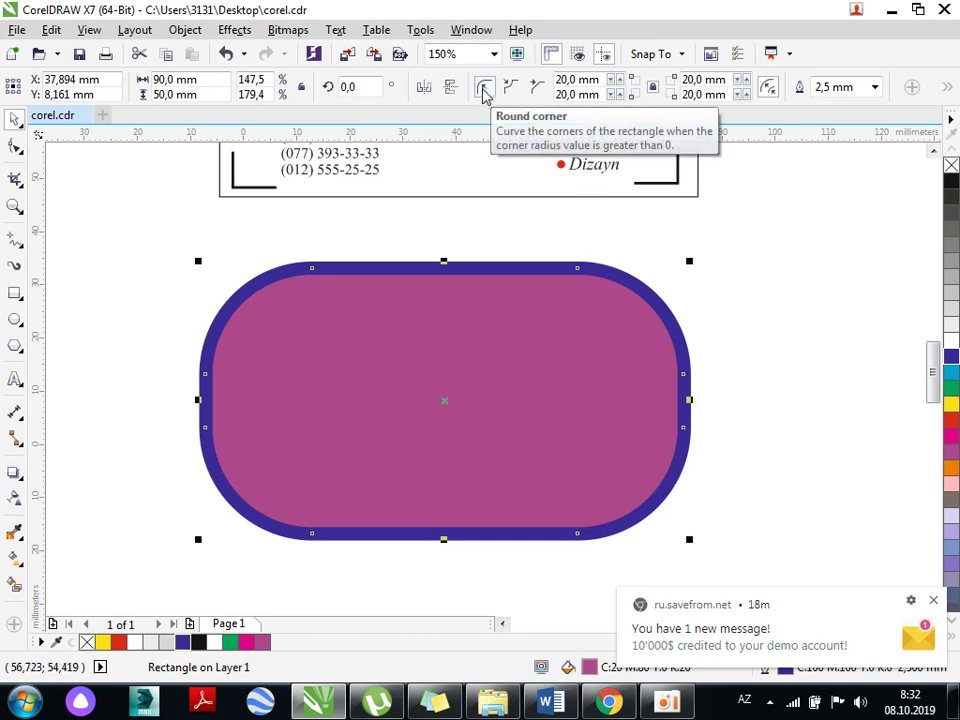
{"action": "type", "text": "10"}
{"action": "key", "text": "Return"}
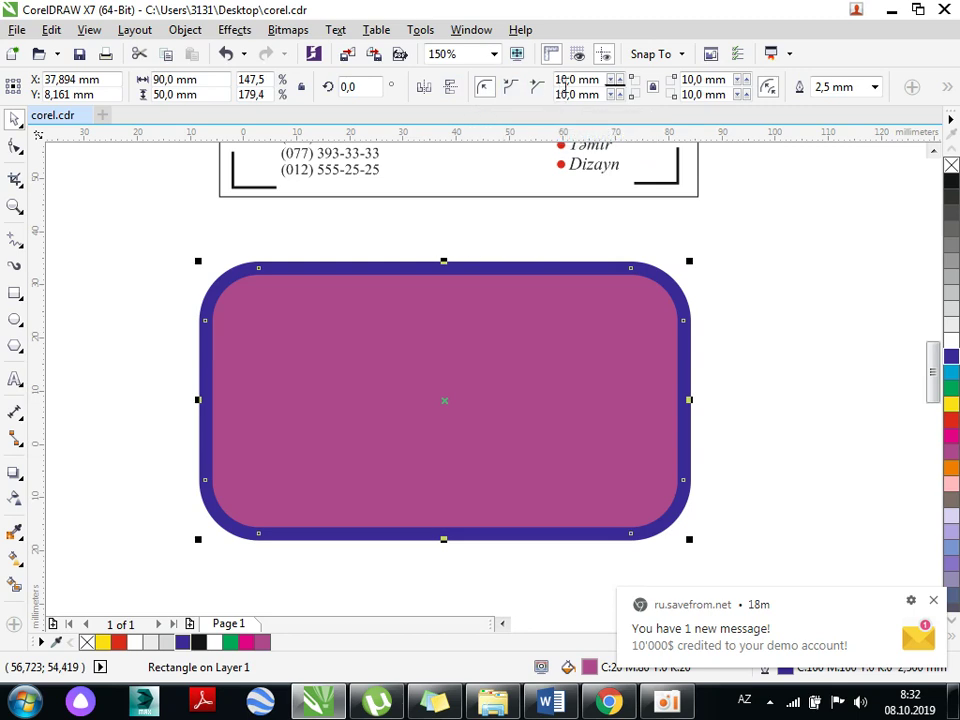
{"action": "double_click", "coordinate": [570, 79]}
{"action": "type", "text": "5"}
{"action": "key", "text": "Return"}
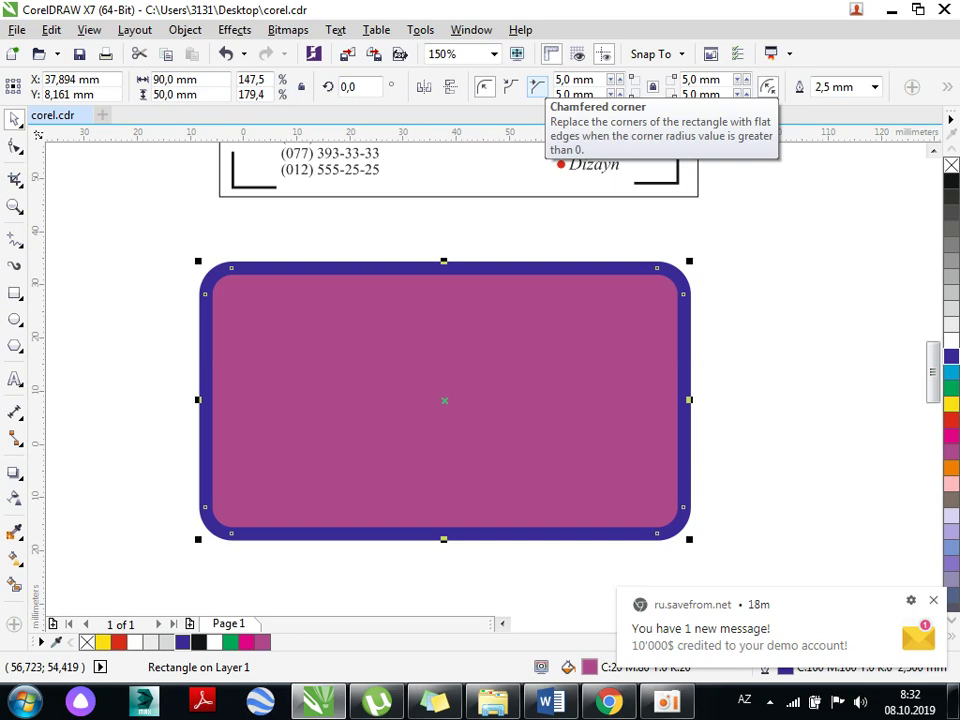
{"action": "double_click", "coordinate": [563, 80]}
{"action": "type", "text": "3"}
{"action": "key", "text": "Return"}
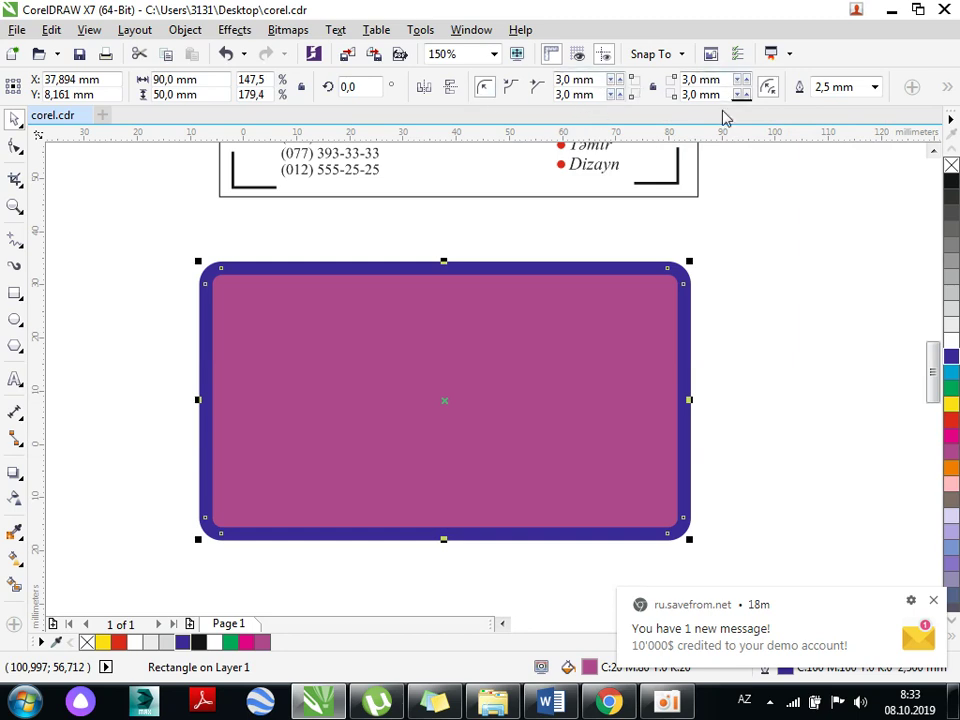
{"action": "left_click", "coordinate": [575, 79]}
{"action": "type", "text": "0"}
{"action": "key", "text": "Return"}
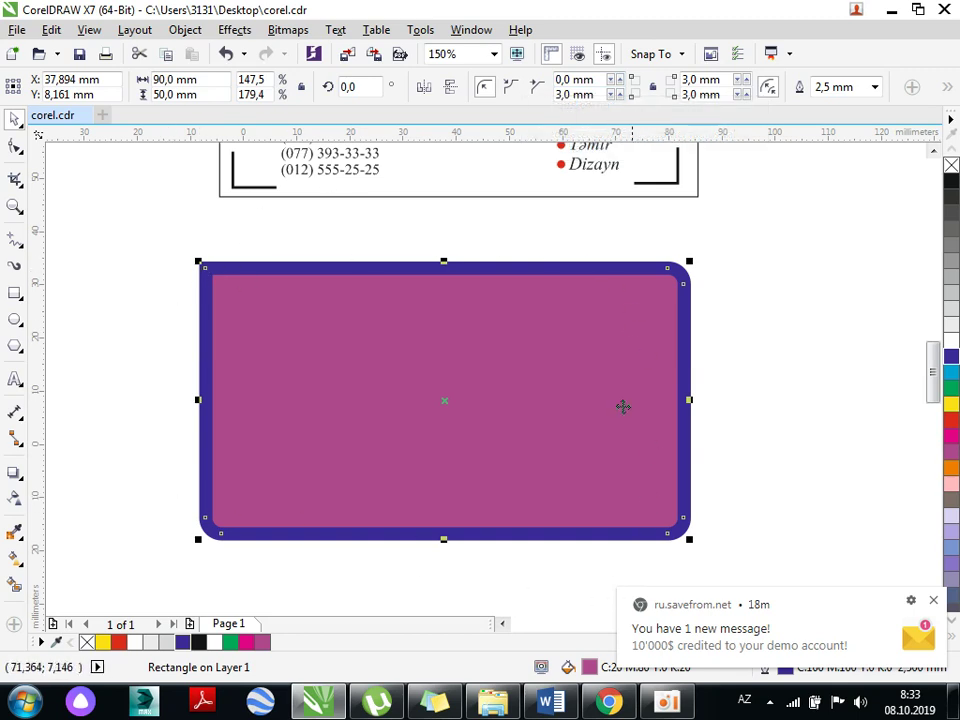
{"action": "left_click", "coordinate": [654, 92]}
{"action": "key", "text": "ctrl+z"}
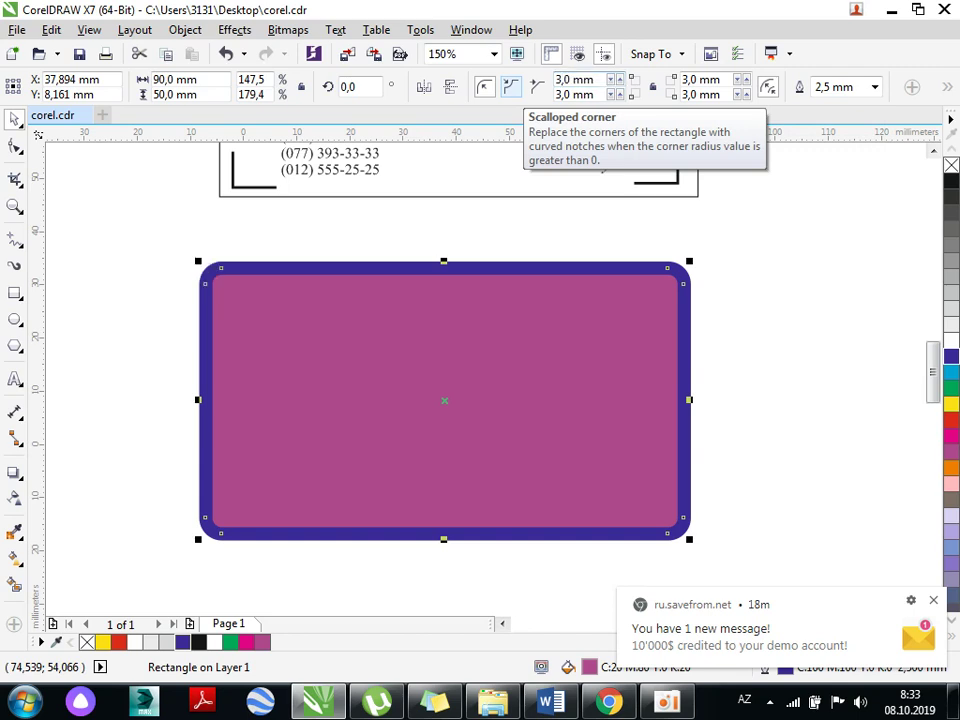
{"action": "double_click", "coordinate": [601, 83]}
{"action": "type", "text": "5"}
{"action": "key", "text": "Return"}
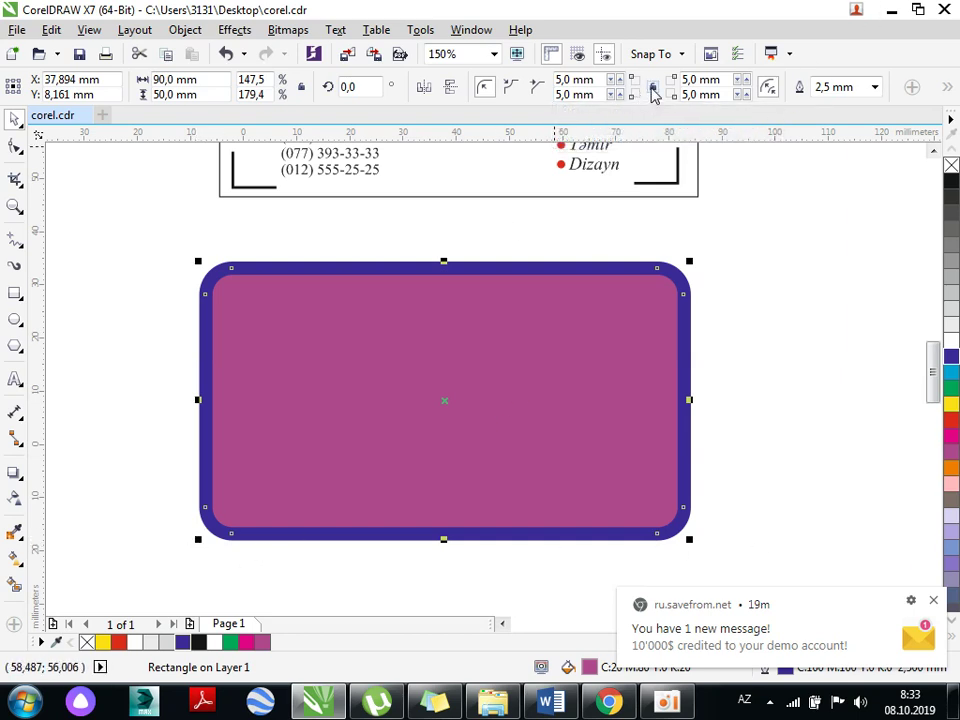
{"action": "double_click", "coordinate": [594, 84]}
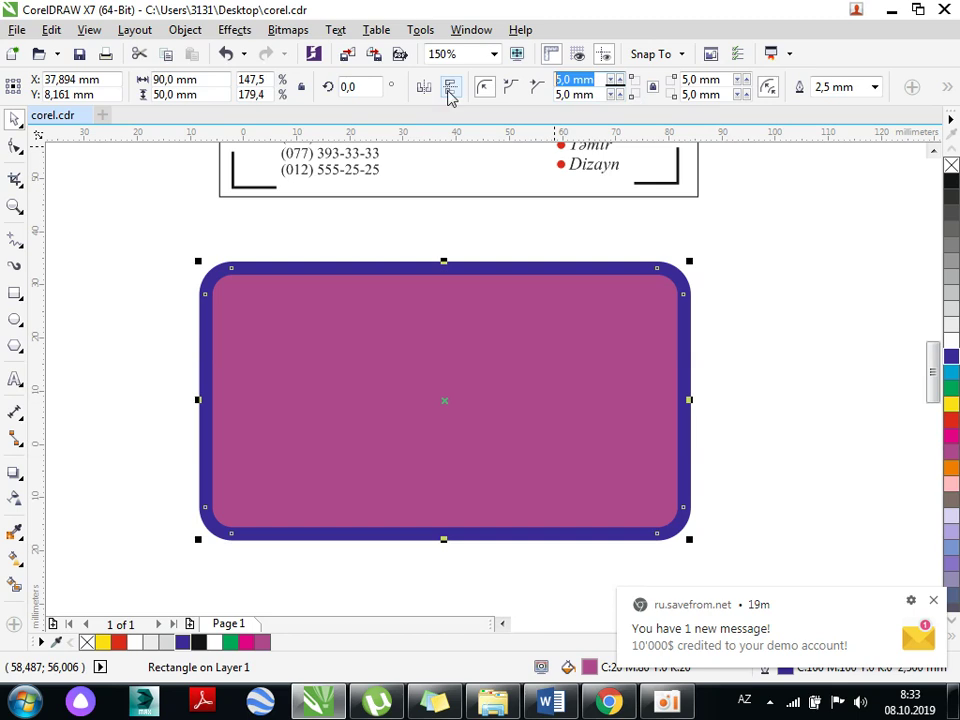
{"action": "type", "text": "0"}
{"action": "key", "text": "Return"}
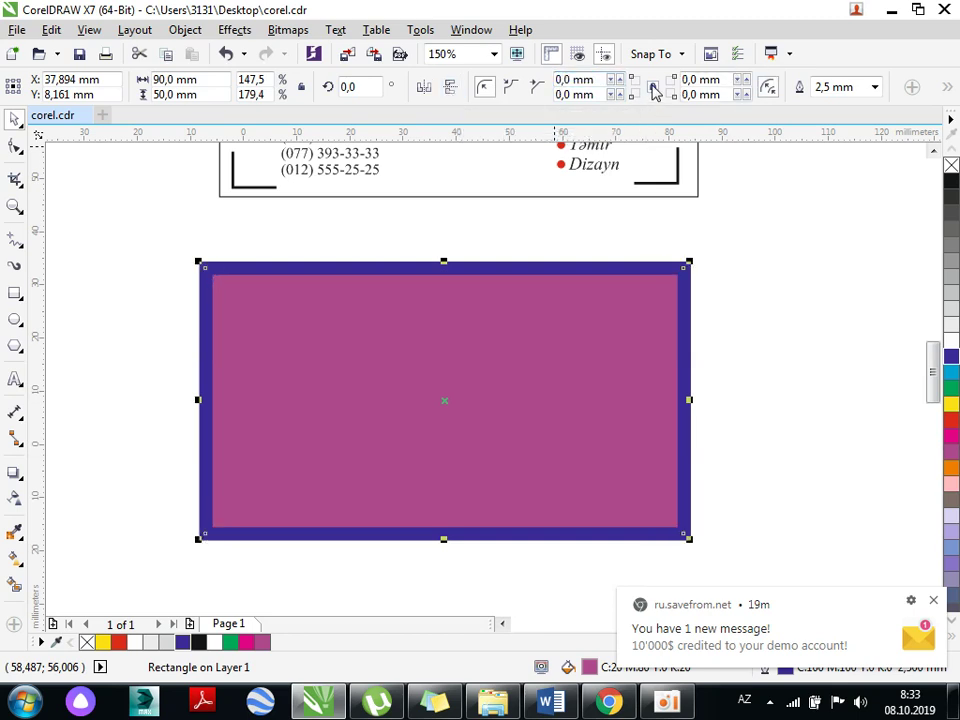
{"action": "left_click", "coordinate": [600, 95]}
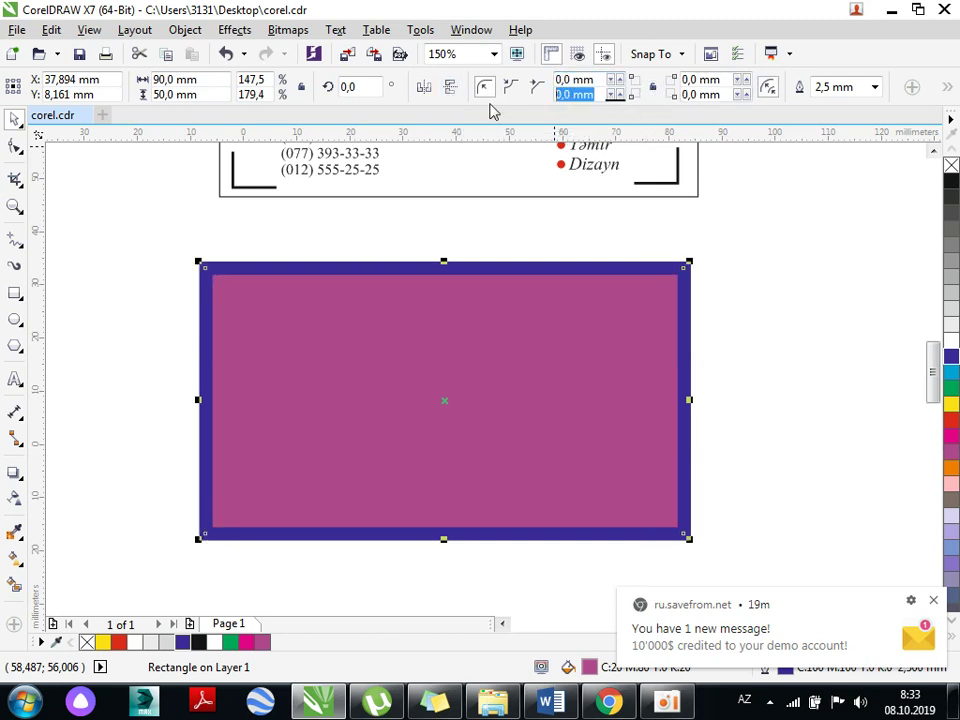
{"action": "type", "text": "3"}
{"action": "key", "text": "Return"}
{"action": "left_click", "coordinate": [718, 95]}
{"action": "type", "text": "3"}
{"action": "key", "text": "Return"}
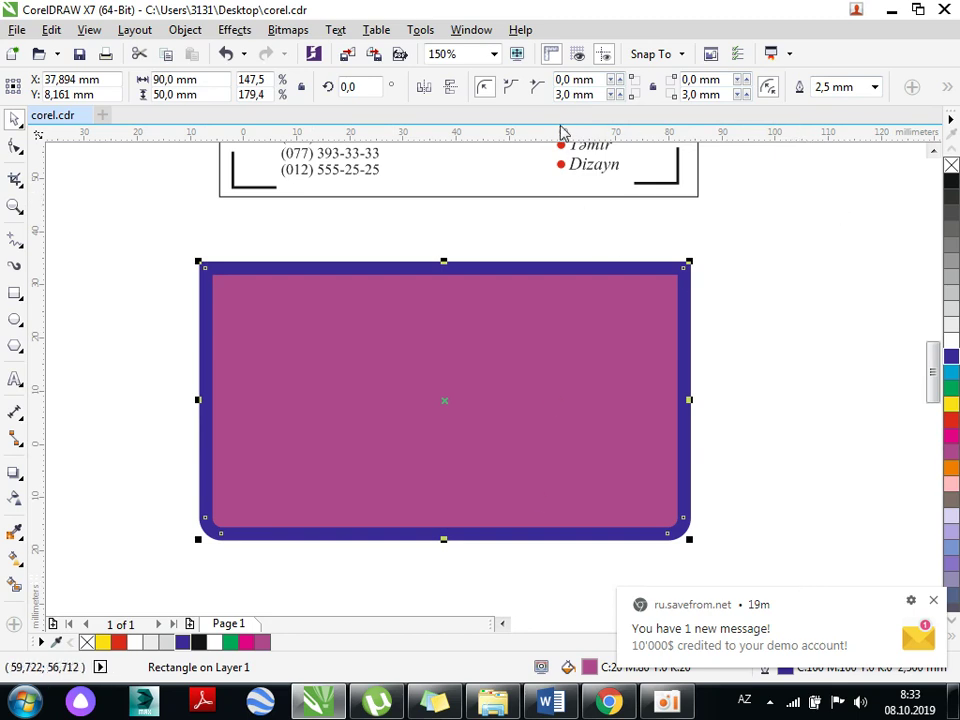
{"action": "left_click", "coordinate": [591, 92]}
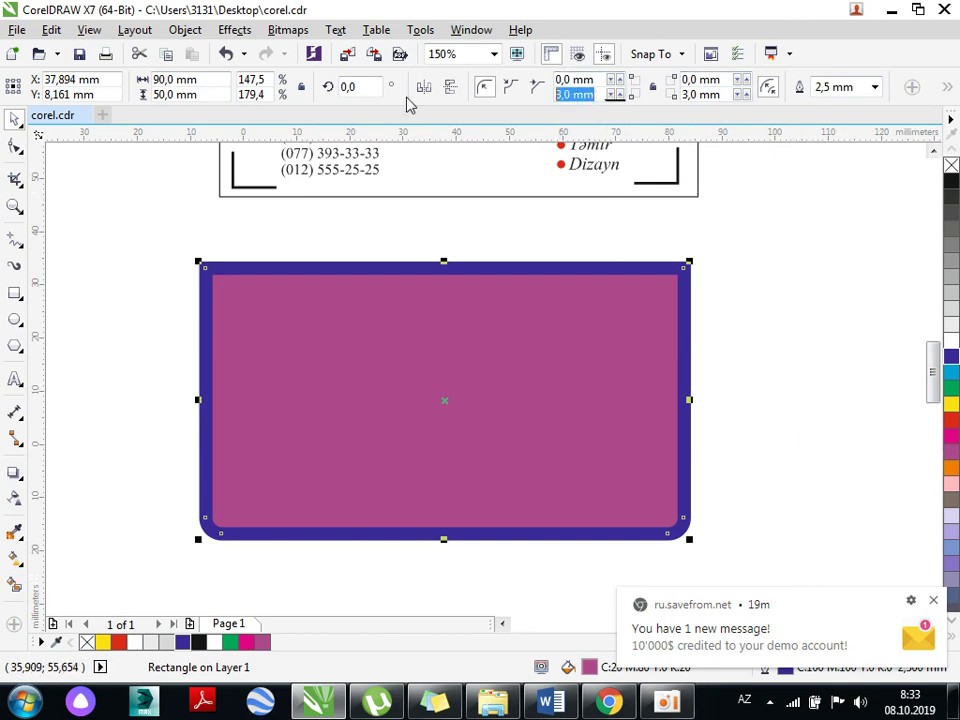
{"action": "type", "text": "6"}
{"action": "key", "text": "Return"}
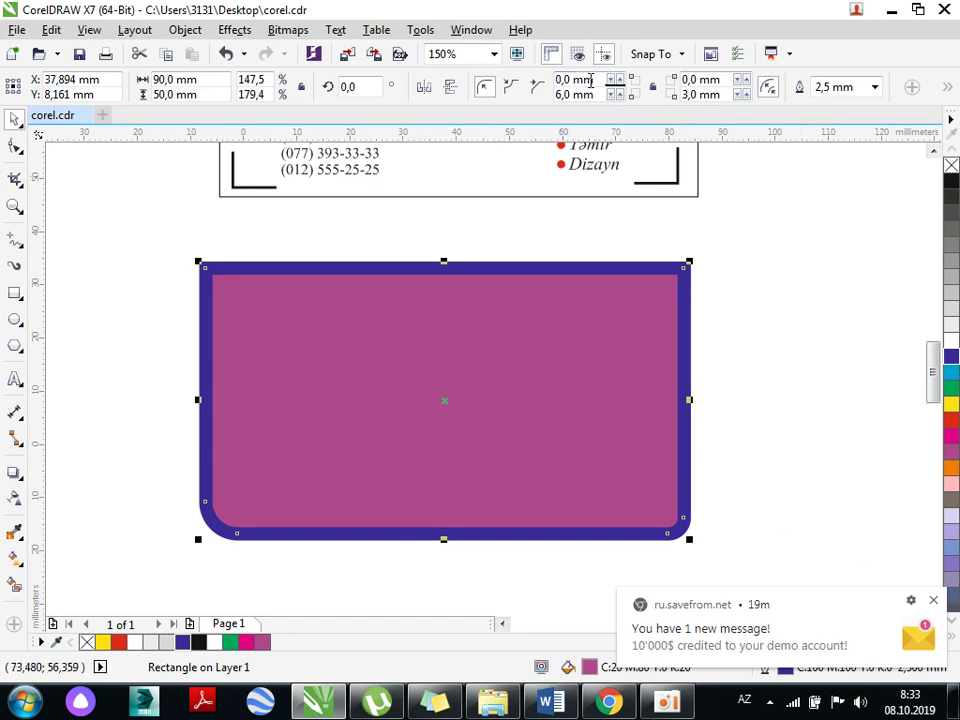
{"action": "left_click_drag", "start_coordinate": [593, 94], "coordinate": [520, 100]}
{"action": "type", "text": "0"}
{"action": "key", "text": "Return"}
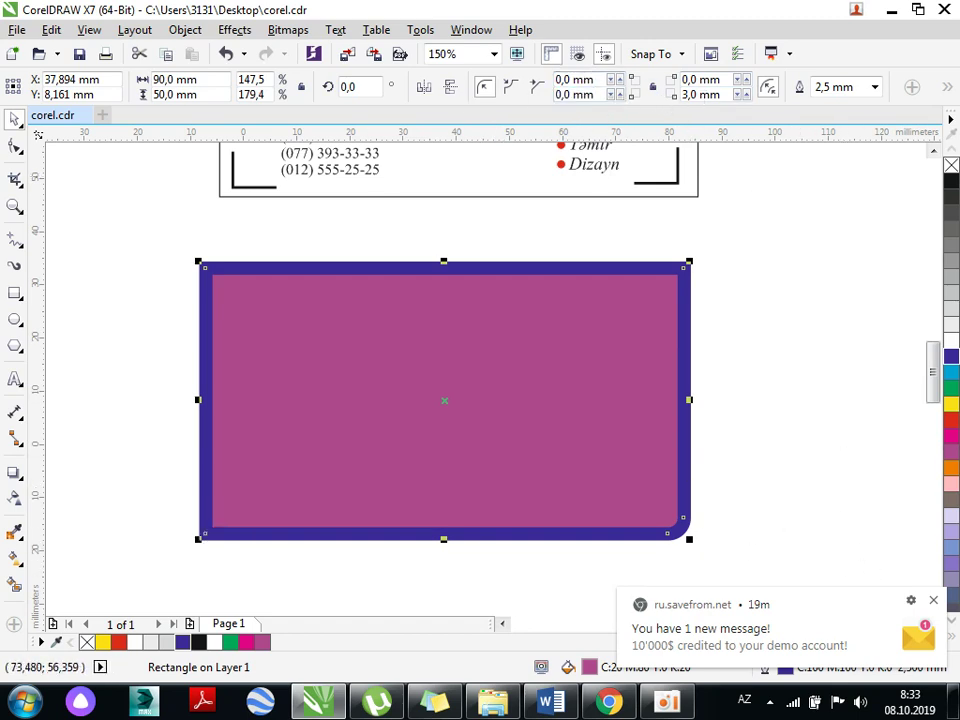
{"action": "left_click_drag", "start_coordinate": [714, 97], "coordinate": [680, 97]}
{"action": "type", "text": "0"}
{"action": "key", "text": "Return"}
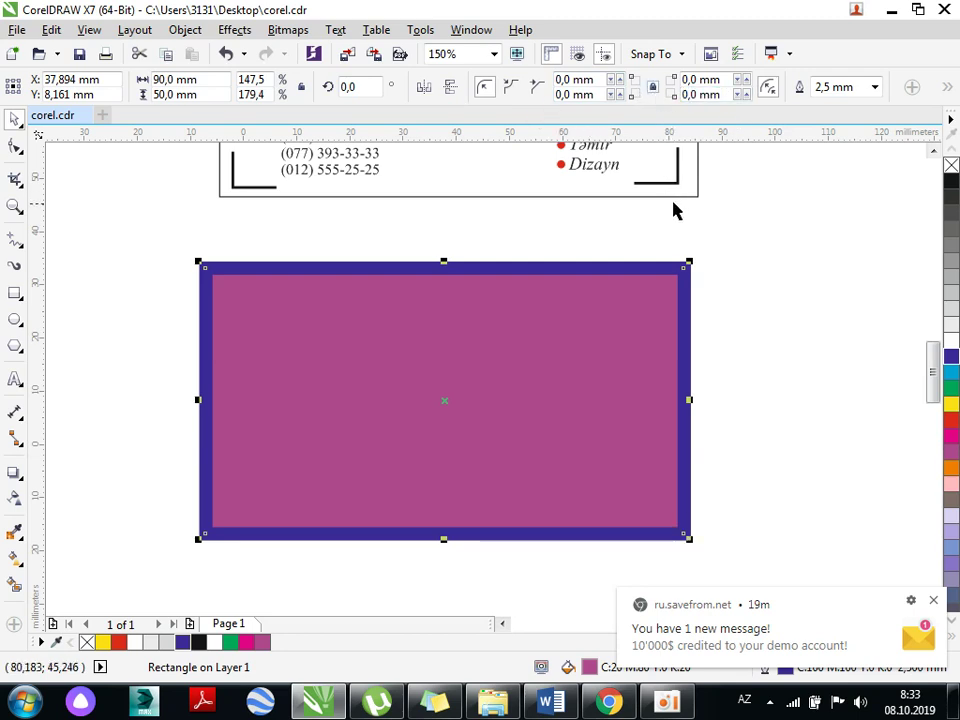
Step: Apply scalloped corners at 5 mm, then enlarge them to 10 mm
{"action": "left_click", "coordinate": [510, 90]}
{"action": "left_click", "coordinate": [598, 84]}
{"action": "type", "text": "5"}
{"action": "key", "text": "Return"}
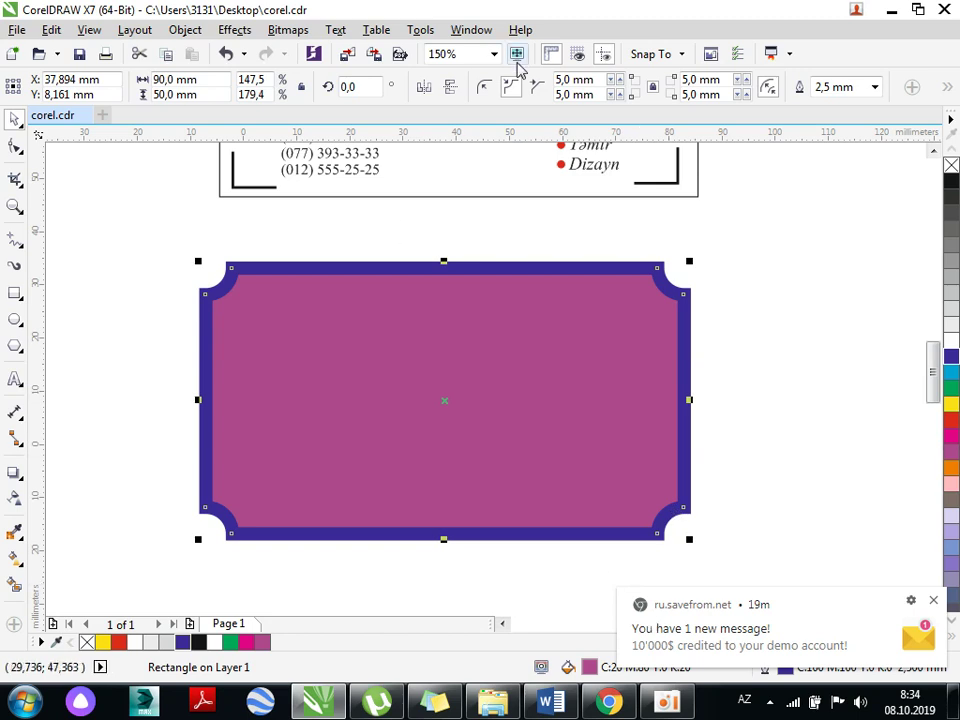
{"action": "left_click", "coordinate": [578, 79]}
{"action": "type", "text": "10"}
{"action": "key", "text": "Return"}
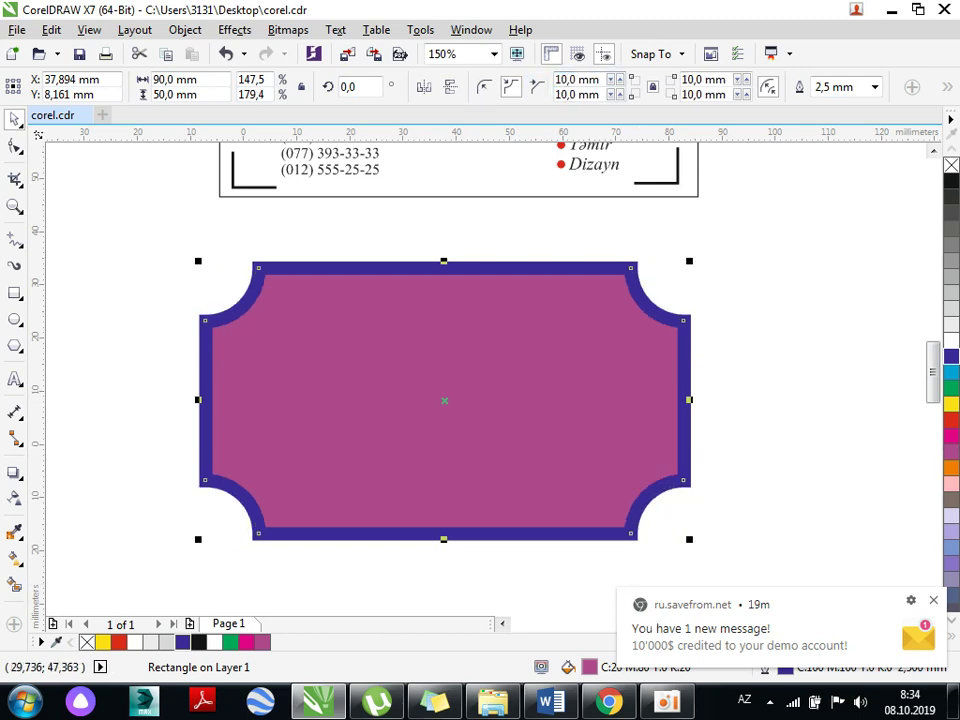
Step: Square the corners, then apply chamfered corners at 10 mm and finally 5 mm
{"action": "left_click", "coordinate": [597, 85]}
{"action": "type", "text": "0"}
{"action": "key", "text": "Return"}
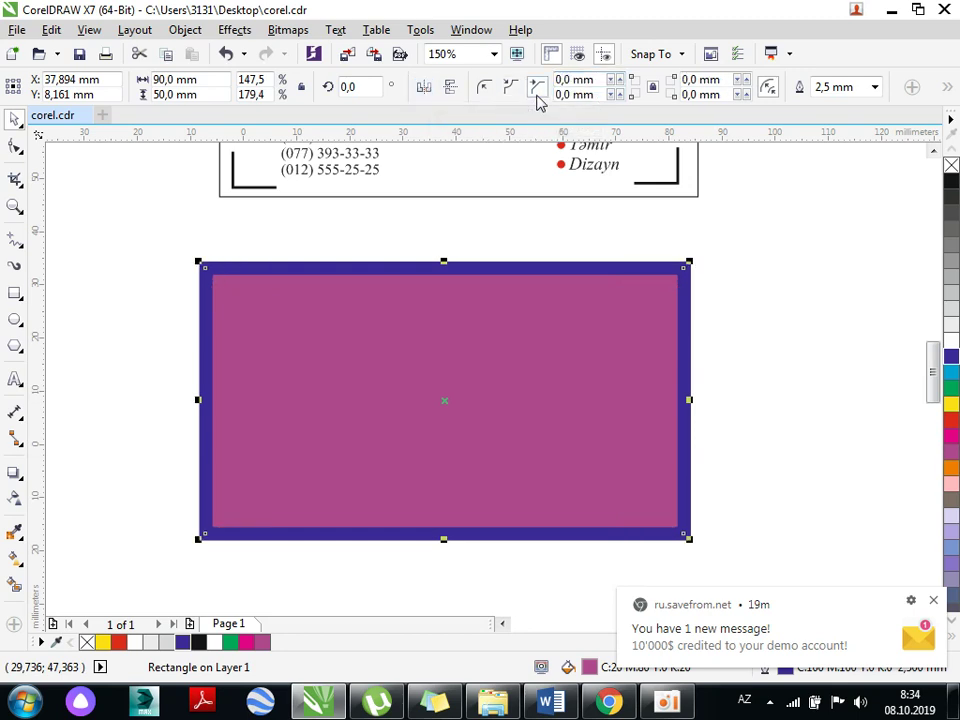
{"action": "left_click", "coordinate": [603, 80]}
{"action": "type", "text": "10"}
{"action": "key", "text": "Return"}
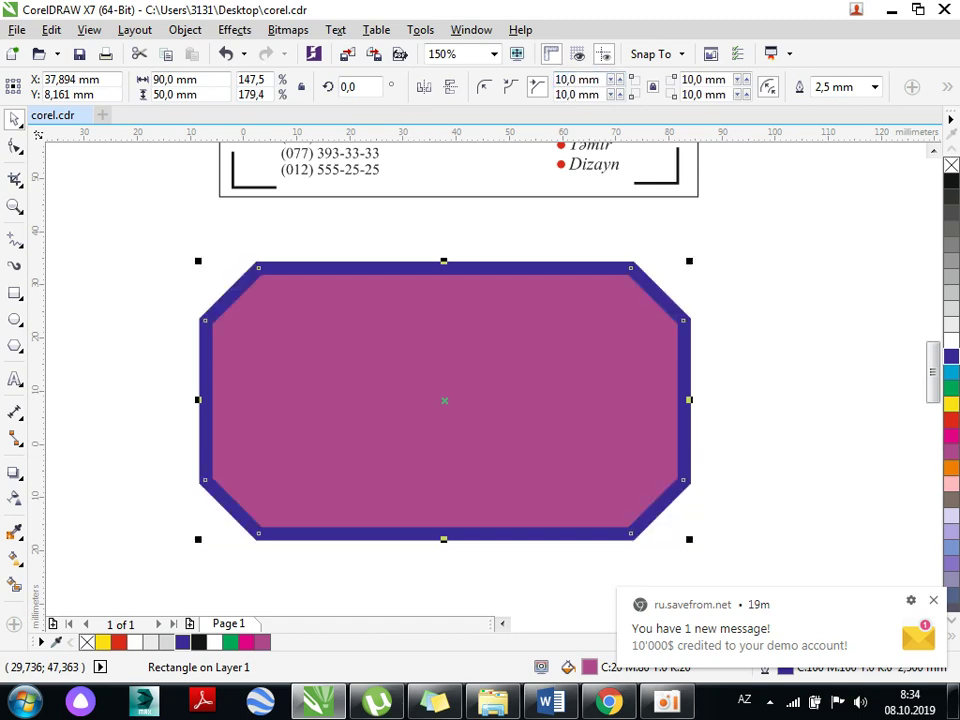
{"action": "left_click", "coordinate": [594, 80]}
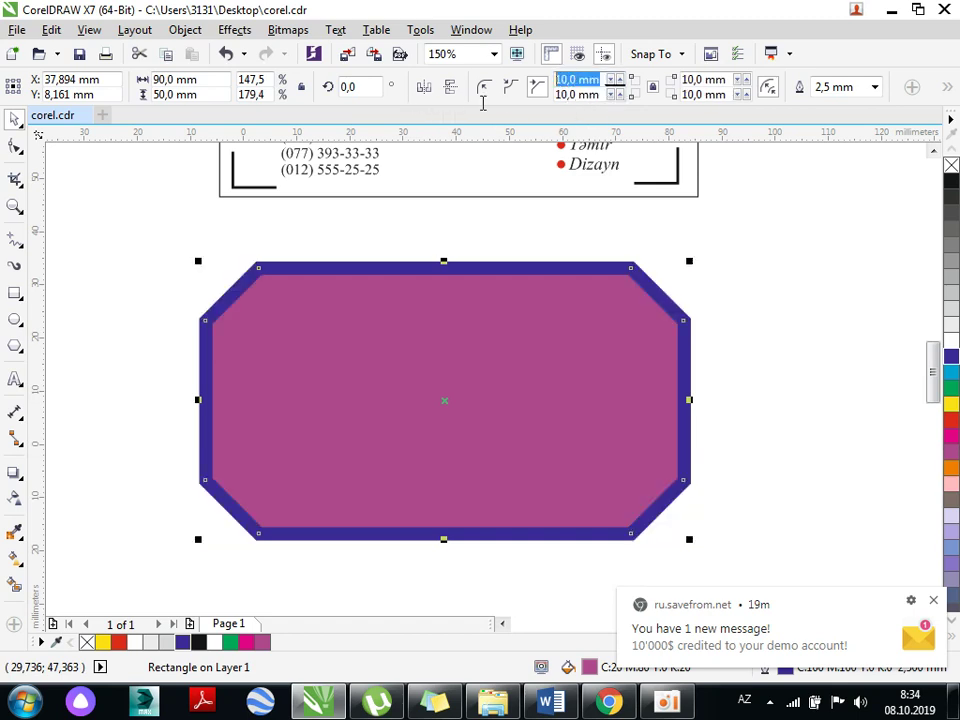
{"action": "type", "text": "5"}
{"action": "key", "text": "Return"}
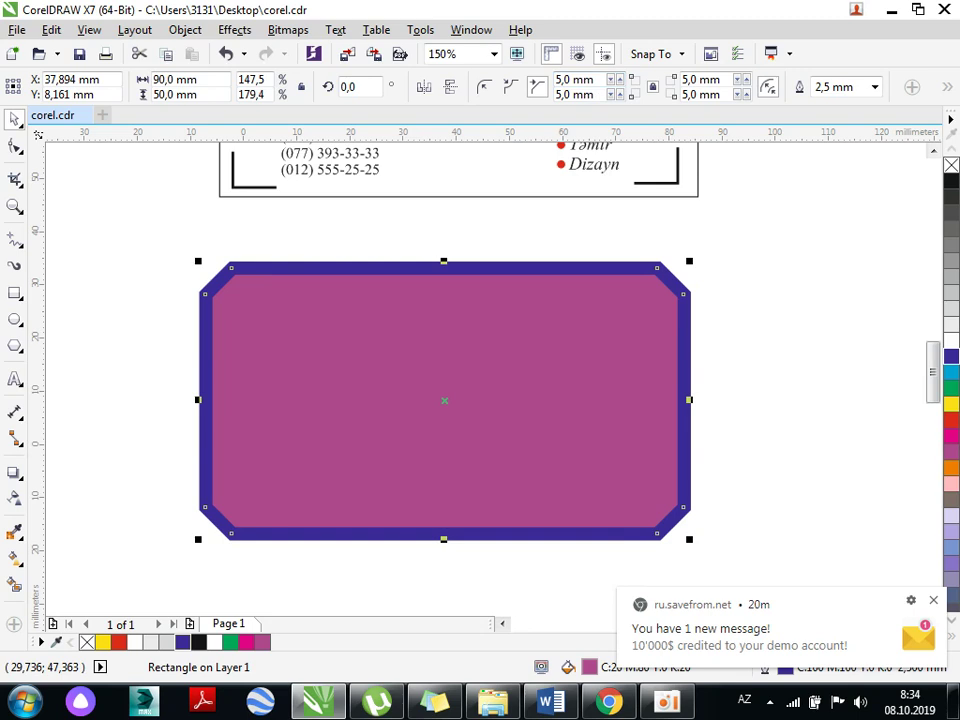
Step: Open the outline width list and close it without changing the 2.5 mm outline
{"action": "left_click", "coordinate": [868, 88]}
{"action": "left_click", "coordinate": [875, 88]}
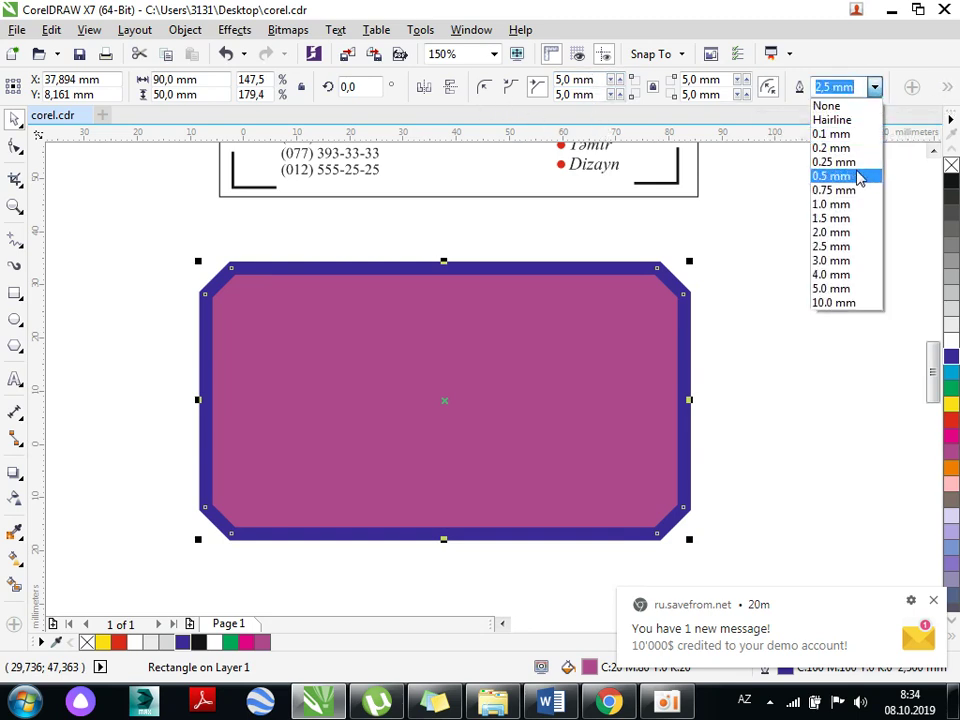
{"action": "key", "text": "Escape"}
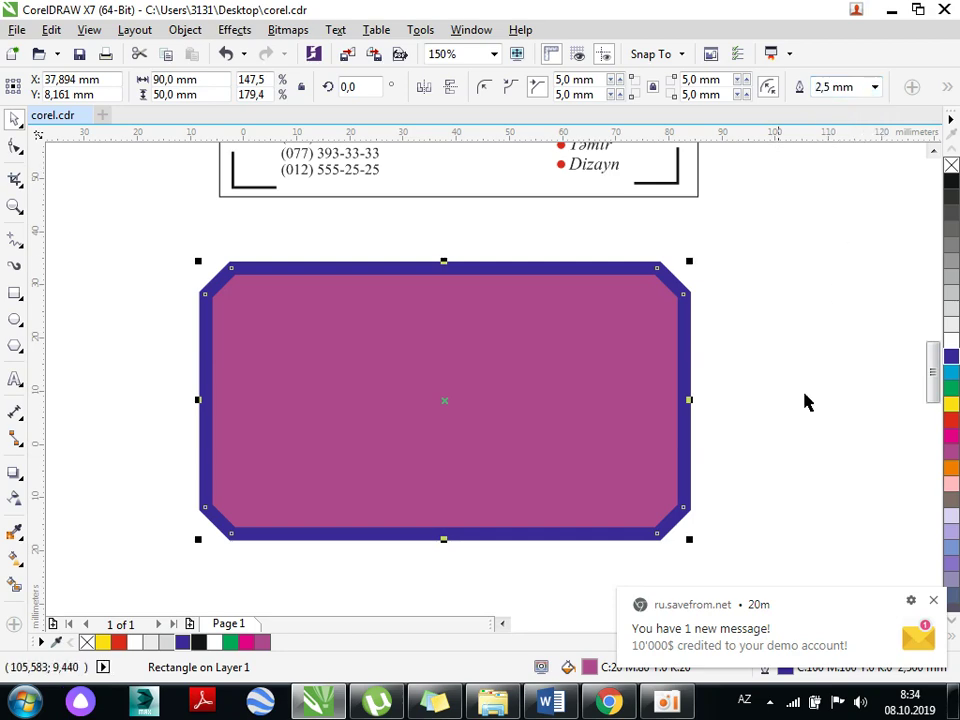
{"action": "left_click", "coordinate": [667, 702]}
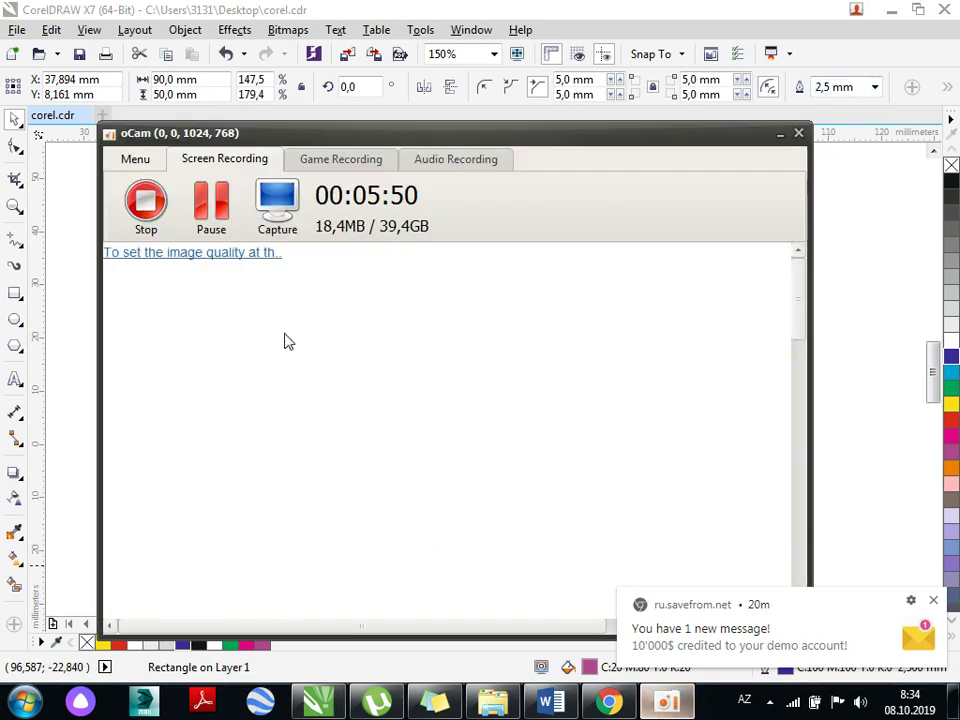
Step: Marquee-select the purple rectangle and delete it
{"action": "left_click", "coordinate": [781, 133]}
{"action": "scroll", "coordinate": [606, 330], "scroll_direction": "down", "scroll_amount": 3}
{"action": "scroll", "coordinate": [523, 315], "scroll_direction": "up", "scroll_amount": 2}
{"action": "left_click", "coordinate": [784, 334]}
{"action": "scroll", "coordinate": [476, 360], "scroll_direction": "down", "scroll_amount": 2}
{"action": "scroll", "coordinate": [520, 348], "scroll_direction": "up", "scroll_amount": 3}
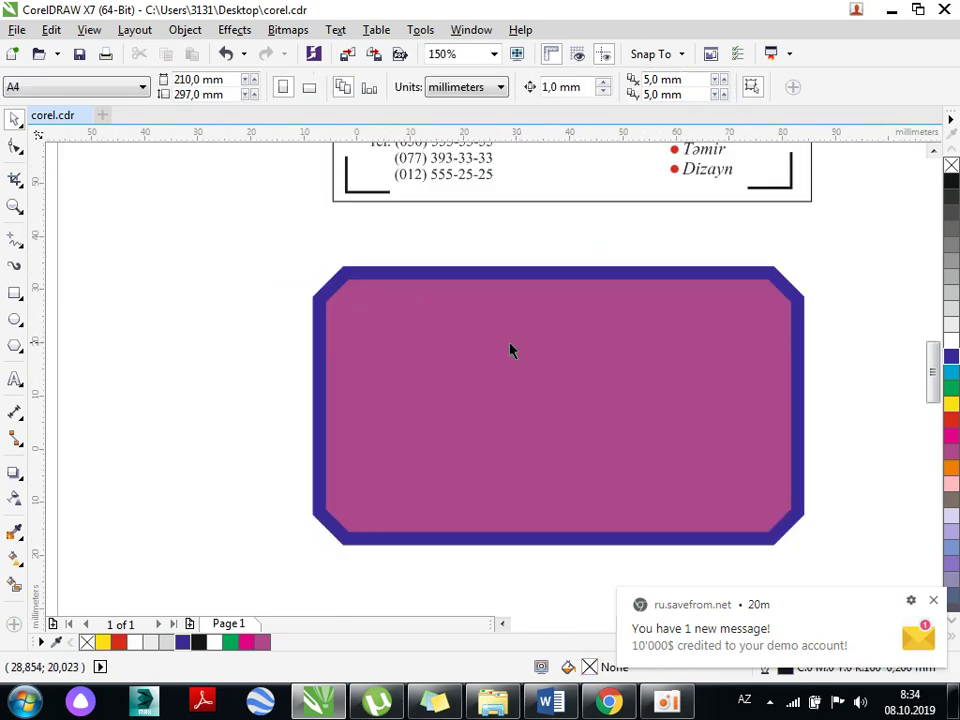
{"action": "scroll", "coordinate": [510, 349], "scroll_direction": "down", "scroll_amount": 1}
{"action": "left_click_drag", "start_coordinate": [369, 281], "coordinate": [827, 480]}
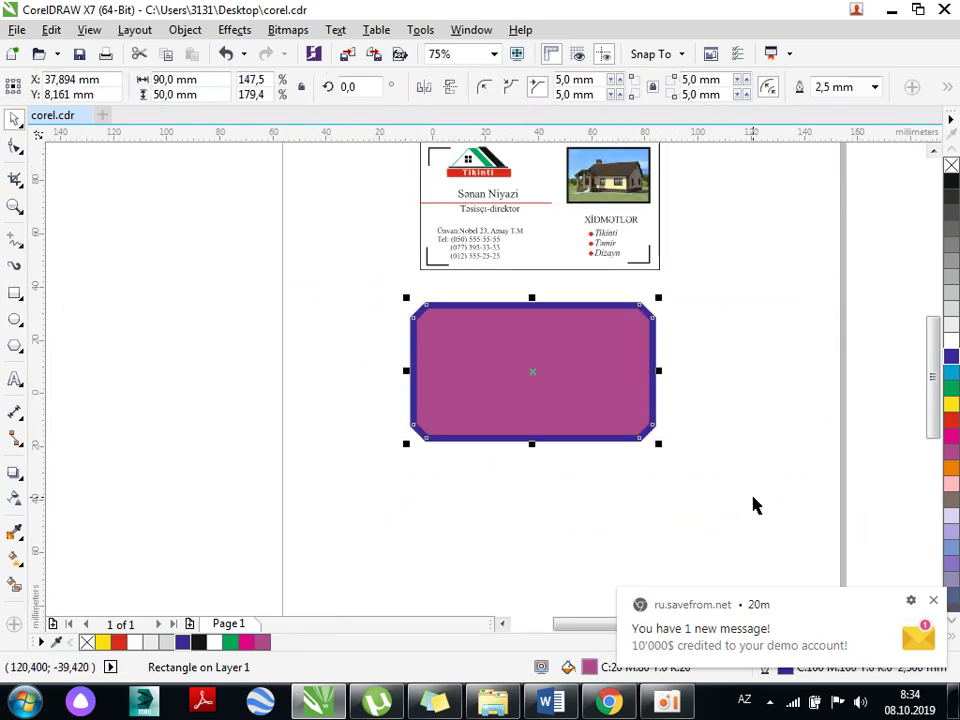
{"action": "key", "text": "Delete"}
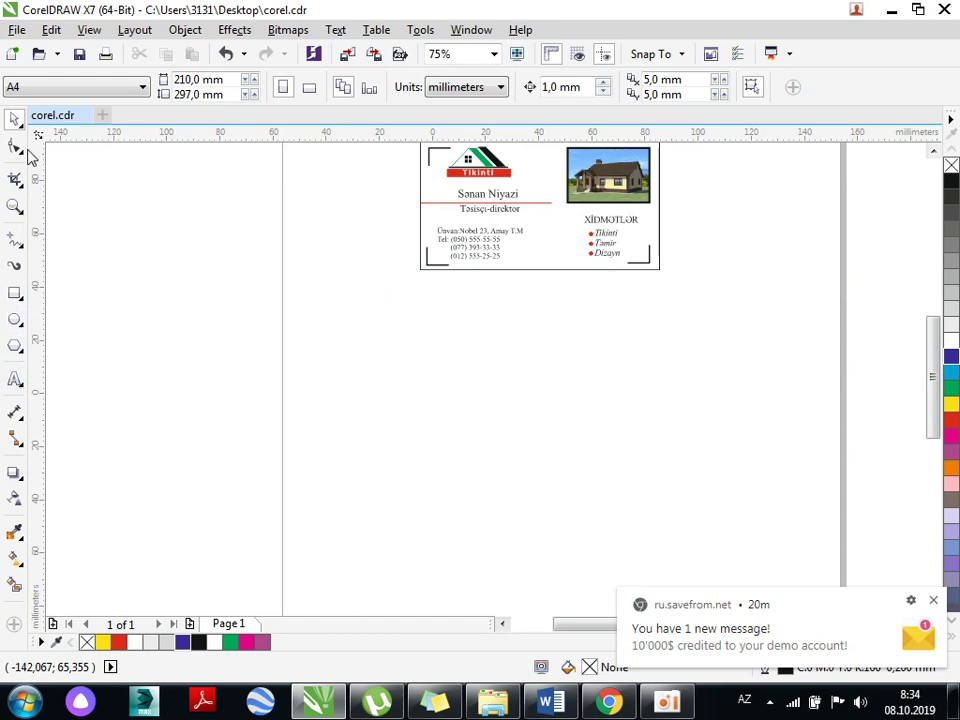
Step: Draw a test circle below the card, fill it green with a 3.0 mm outline
{"action": "left_click", "coordinate": [15, 319]}
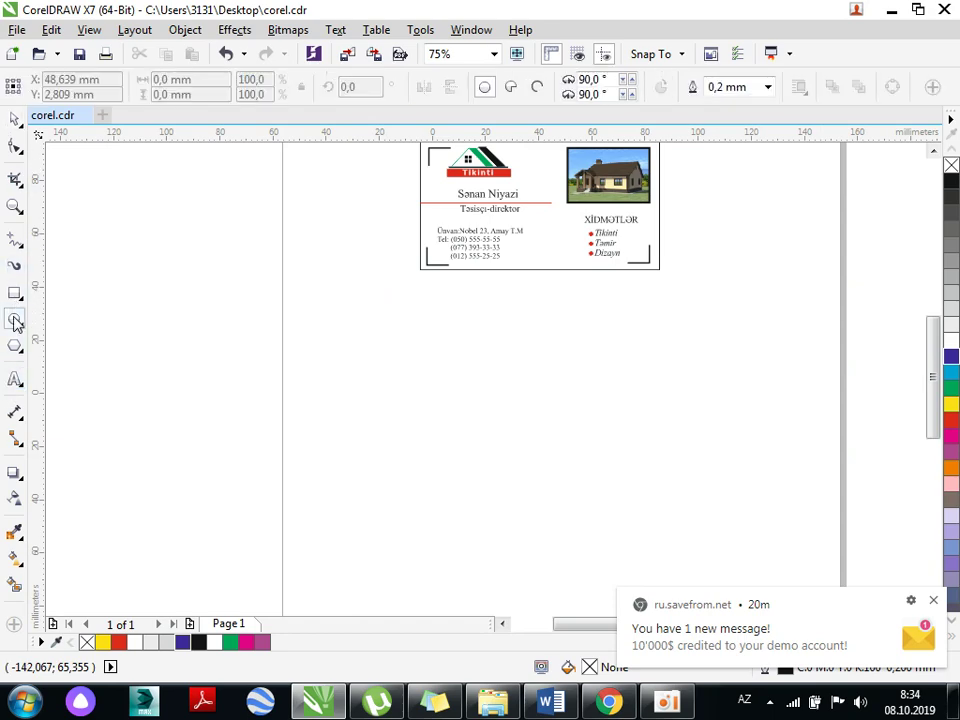
{"action": "left_click_drag", "start_coordinate": [412, 358], "coordinate": [556, 458]}
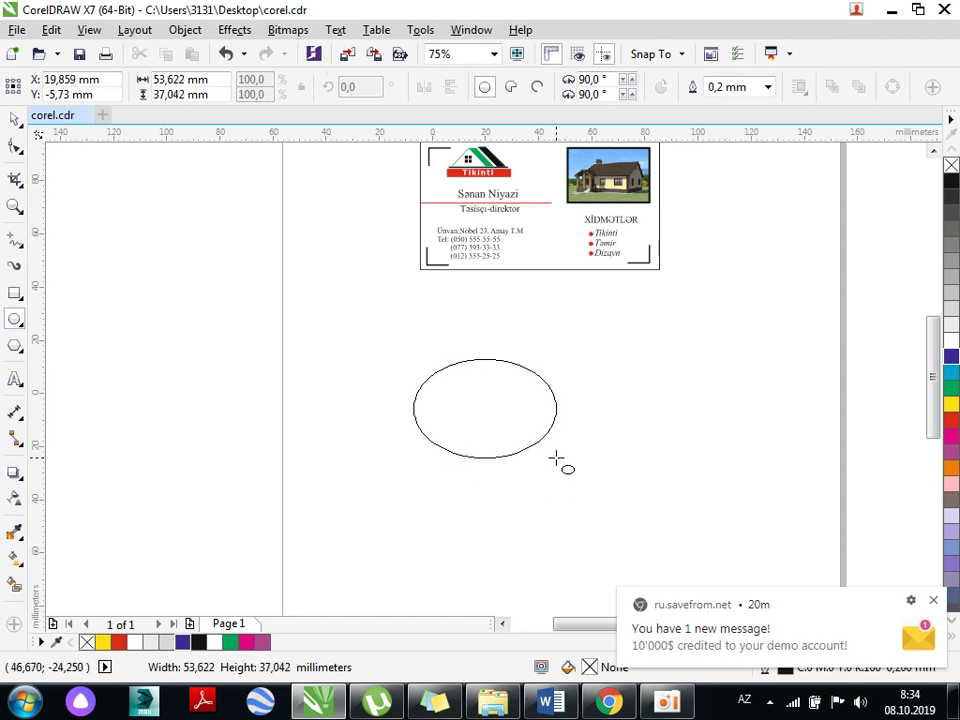
{"action": "left_click_drag", "start_coordinate": [556, 458], "coordinate": [583, 423]}
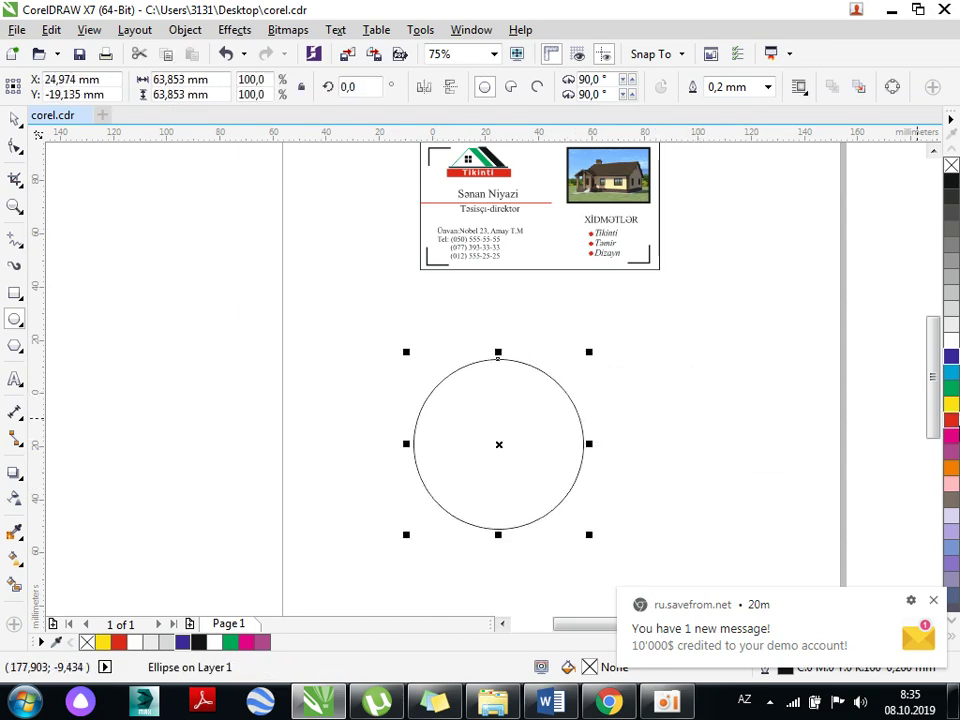
{"action": "left_click", "coordinate": [950, 392]}
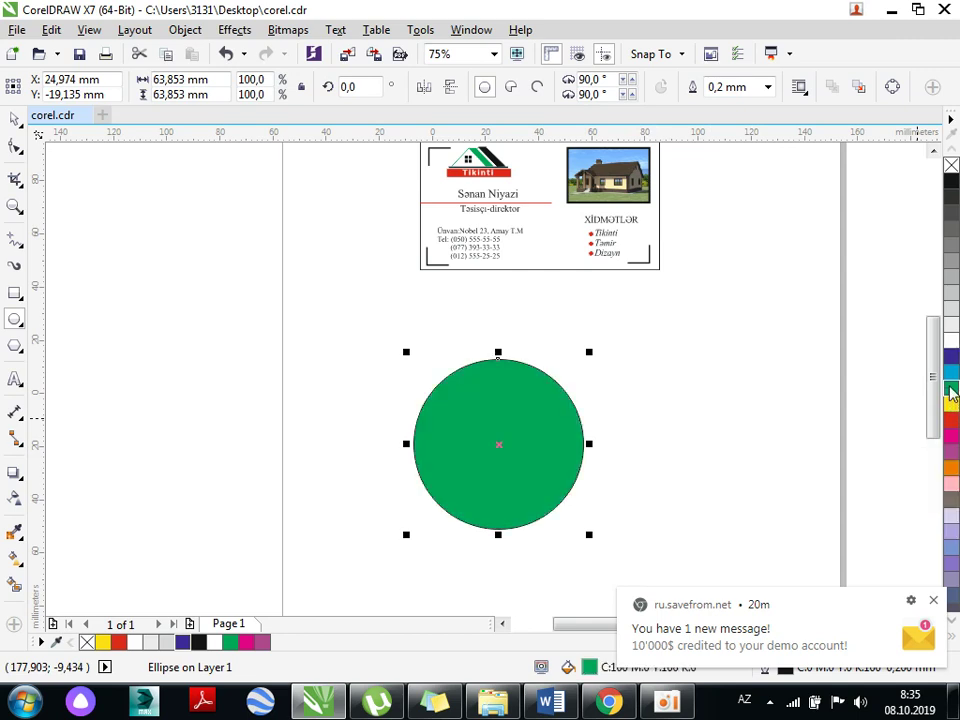
{"action": "left_click", "coordinate": [768, 87]}
{"action": "left_click", "coordinate": [736, 262]}
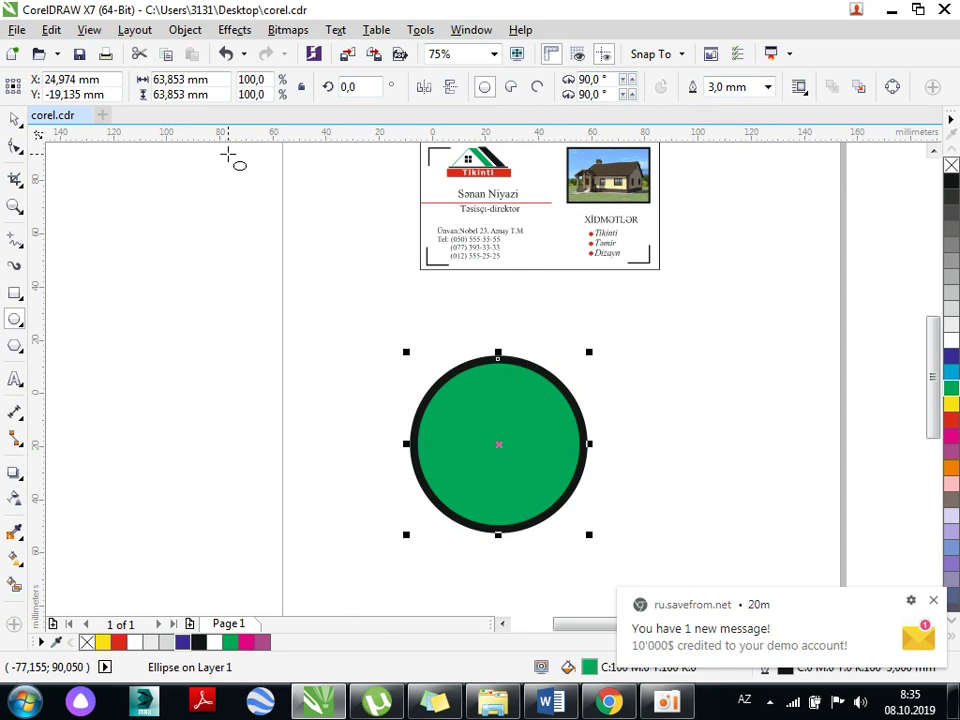
{"action": "left_click", "coordinate": [200, 79]}
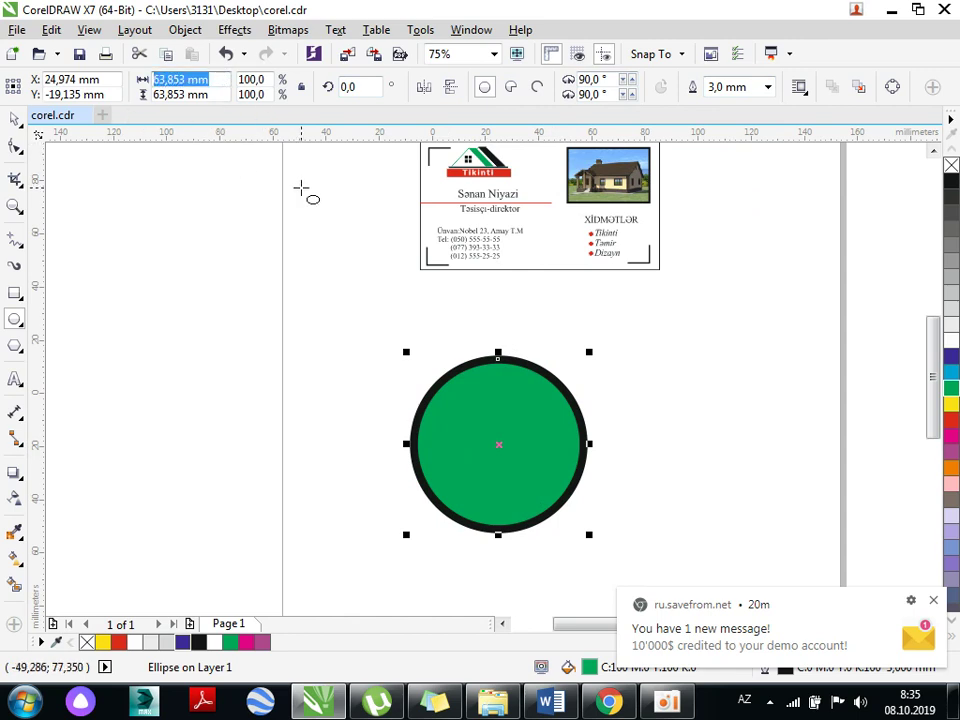
Step: Try Pie and Arc modes on the circle, restore it, then delete it
{"action": "left_click", "coordinate": [510, 88]}
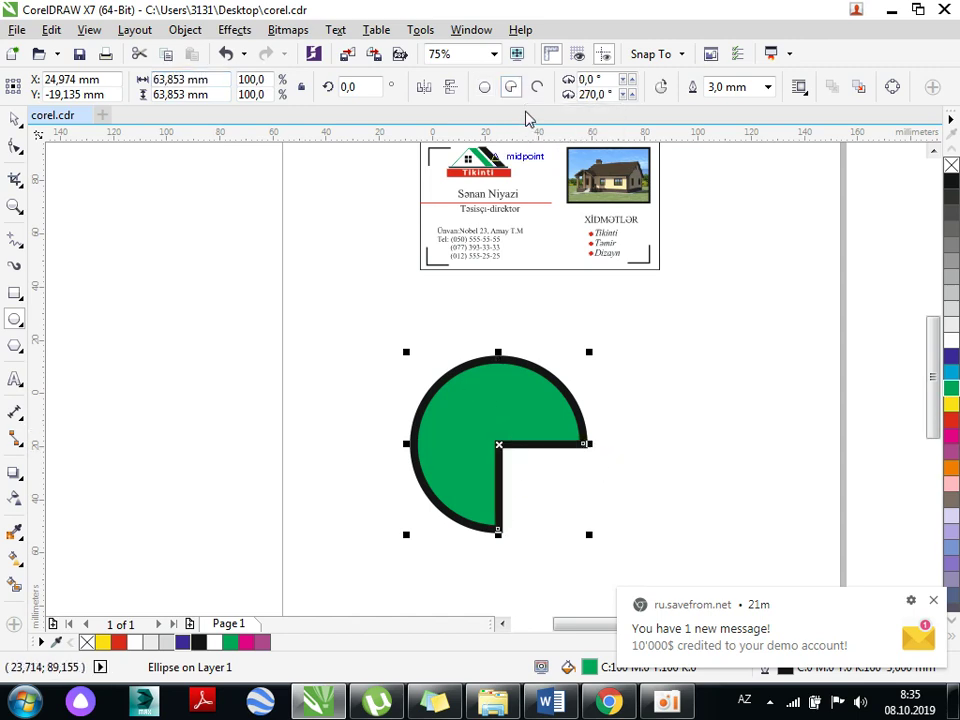
{"action": "left_click", "coordinate": [537, 88]}
{"action": "left_click", "coordinate": [484, 87]}
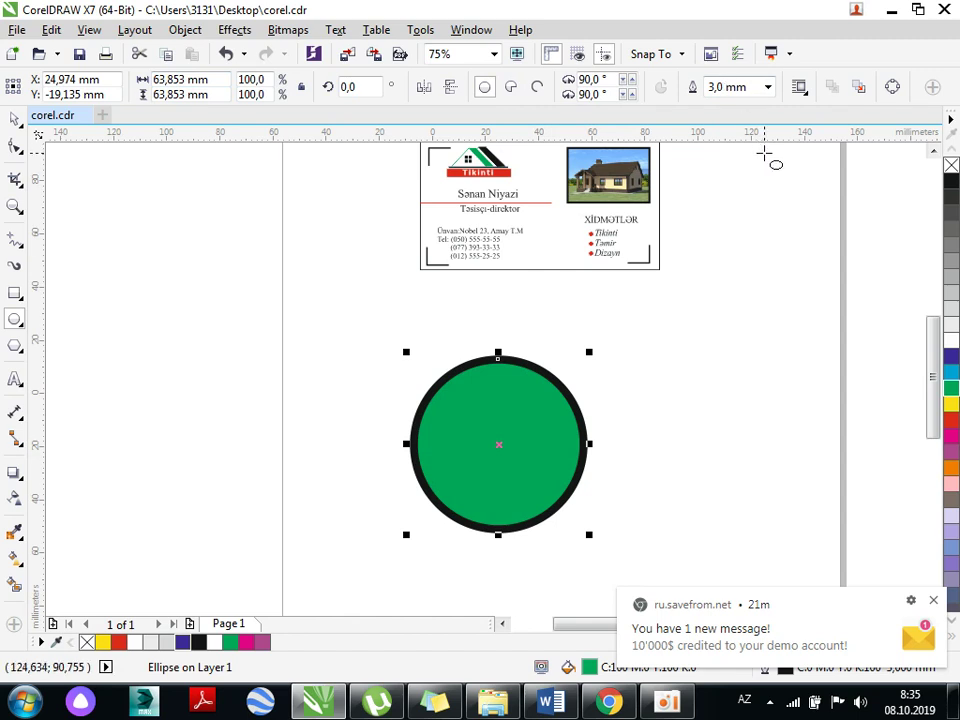
{"action": "left_click", "coordinate": [14, 118]}
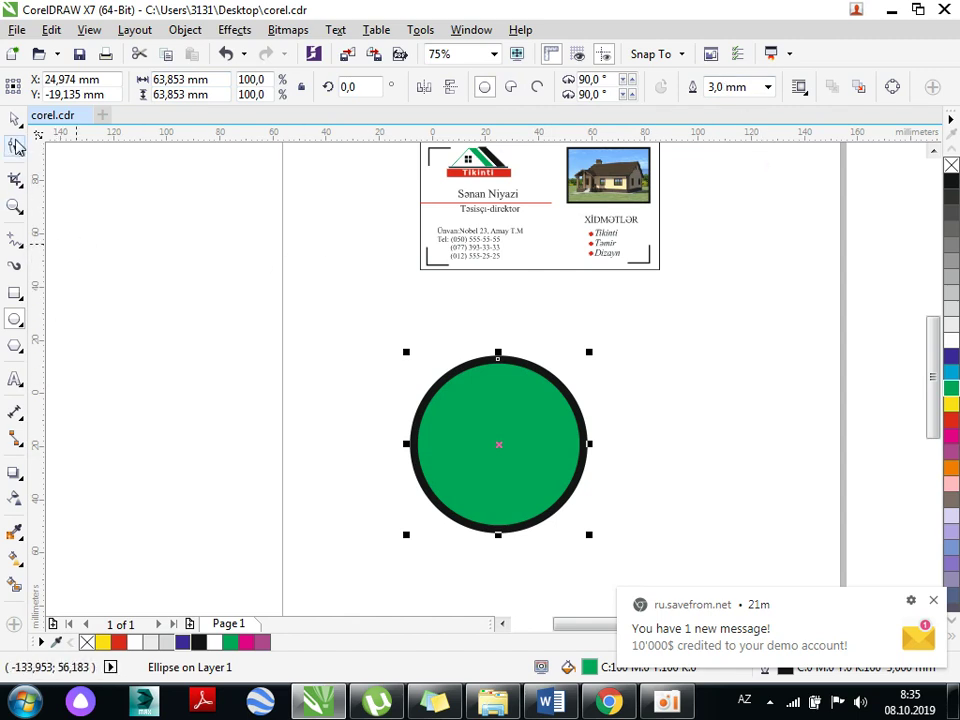
{"action": "left_click_drag", "start_coordinate": [377, 328], "coordinate": [698, 604]}
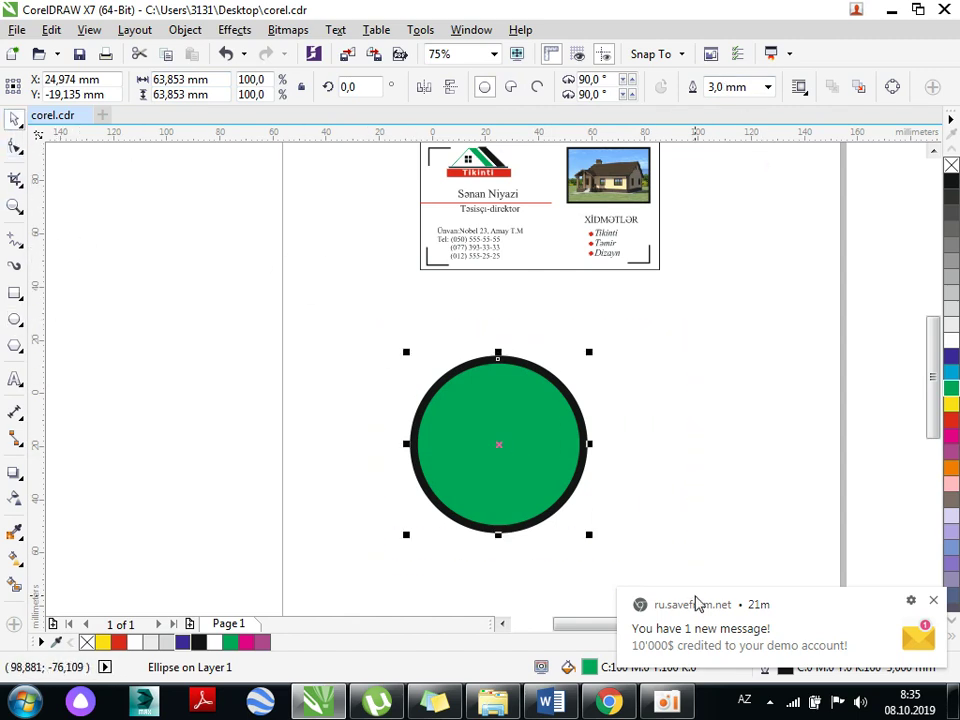
{"action": "key", "text": "Delete"}
{"action": "scroll", "coordinate": [619, 465], "scroll_direction": "up", "scroll_amount": 3}
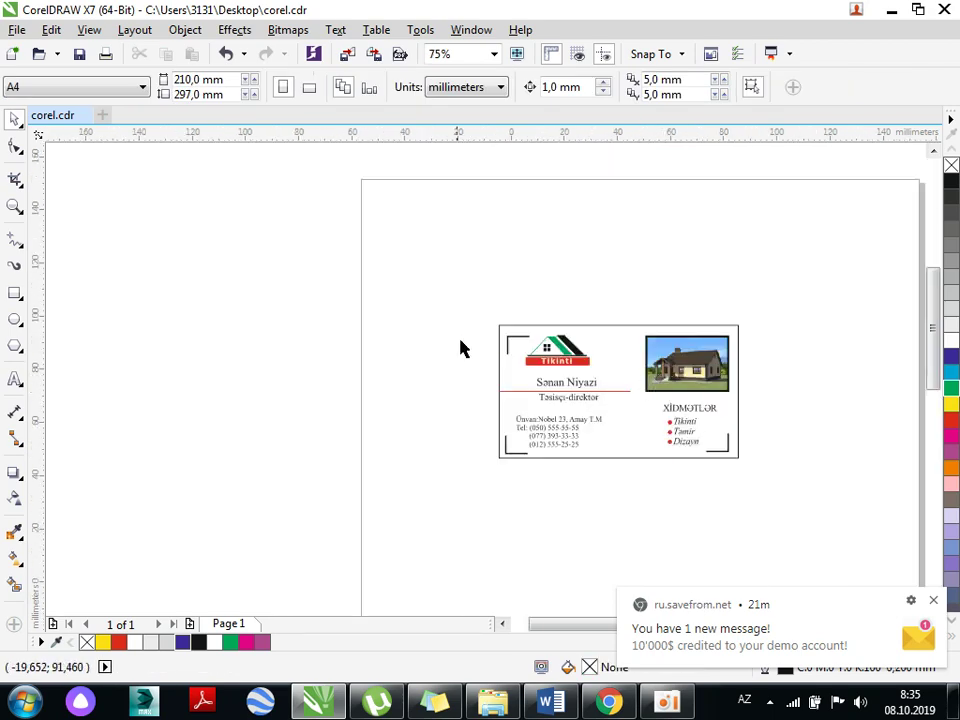
Step: Draw a 90 × 50 mm rectangle below the business card and position it
{"action": "scroll", "coordinate": [497, 362], "scroll_direction": "right", "scroll_amount": 2}
{"action": "scroll", "coordinate": [544, 373], "scroll_direction": "up", "scroll_amount": 4}
{"action": "scroll", "coordinate": [484, 331], "scroll_direction": "down", "scroll_amount": 4}
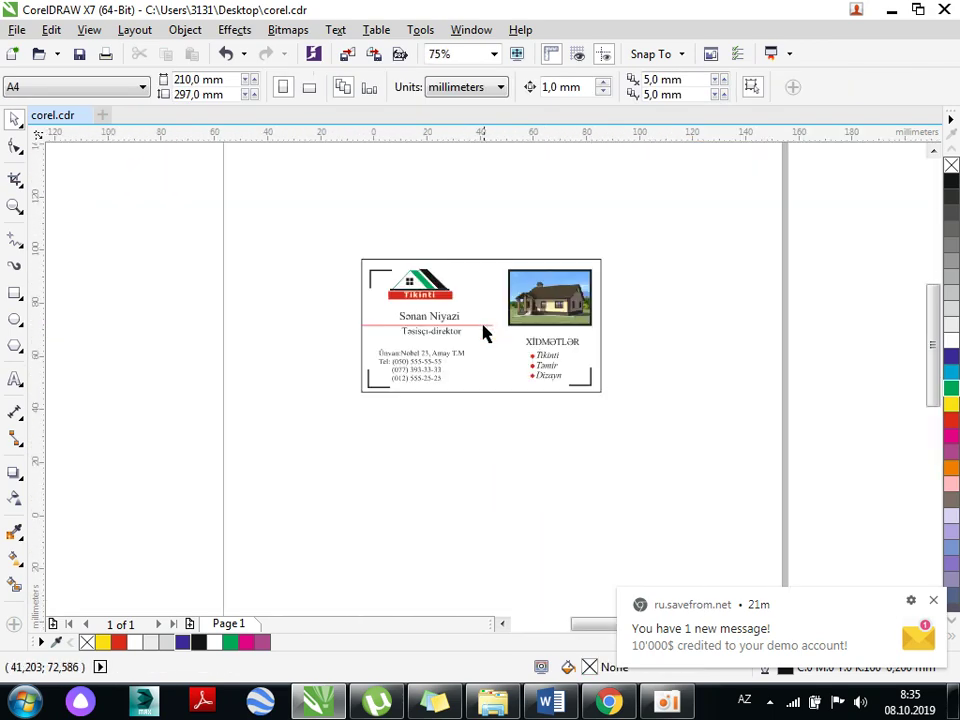
{"action": "scroll", "coordinate": [518, 378], "scroll_direction": "up", "scroll_amount": 2}
{"action": "left_click", "coordinate": [15, 293]}
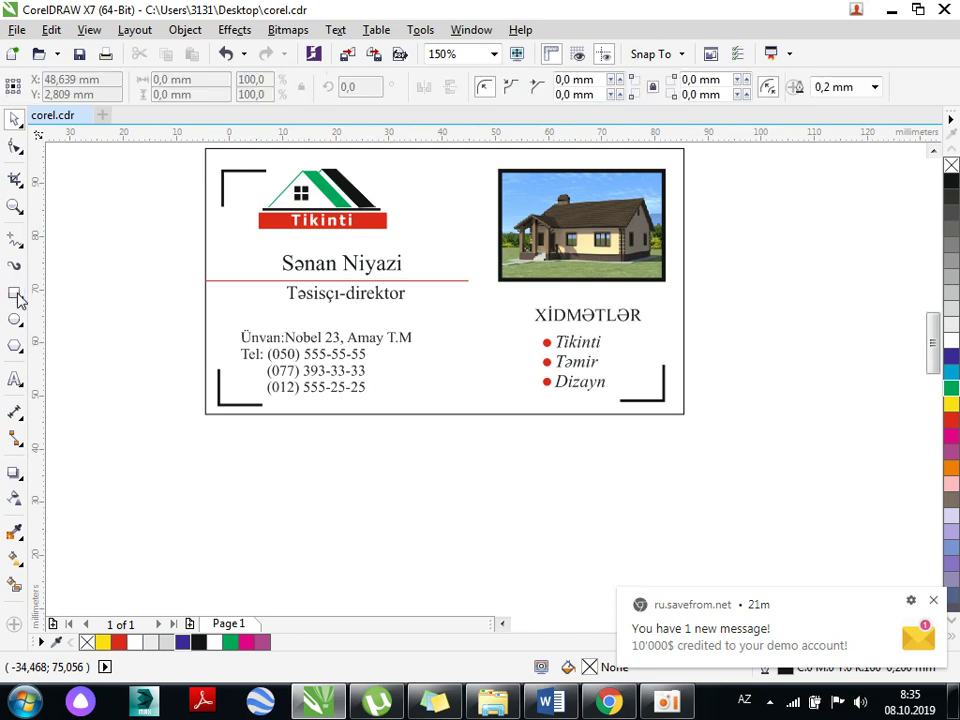
{"action": "scroll", "coordinate": [365, 370], "scroll_direction": "down", "scroll_amount": 1}
{"action": "left_click_drag", "start_coordinate": [281, 424], "coordinate": [558, 553]}
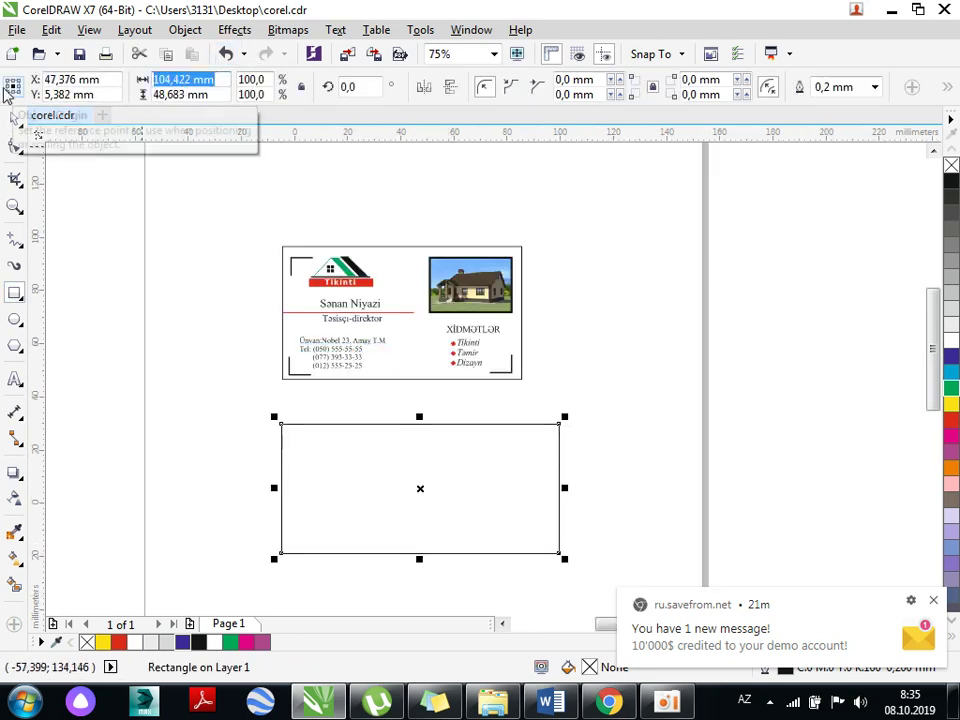
{"action": "type", "text": "90"}
{"action": "key", "text": "Return"}
{"action": "left_click", "coordinate": [216, 95]}
{"action": "type", "text": "50"}
{"action": "key", "text": "Return"}
{"action": "left_click", "coordinate": [14, 118]}
{"action": "left_click_drag", "start_coordinate": [428, 492], "coordinate": [406, 483]}
{"action": "left_click", "coordinate": [583, 450]}
Step: Draw a small rectangle and place it in the large rectangle's upper right
{"action": "scroll", "coordinate": [463, 277], "scroll_direction": "up", "scroll_amount": 2}
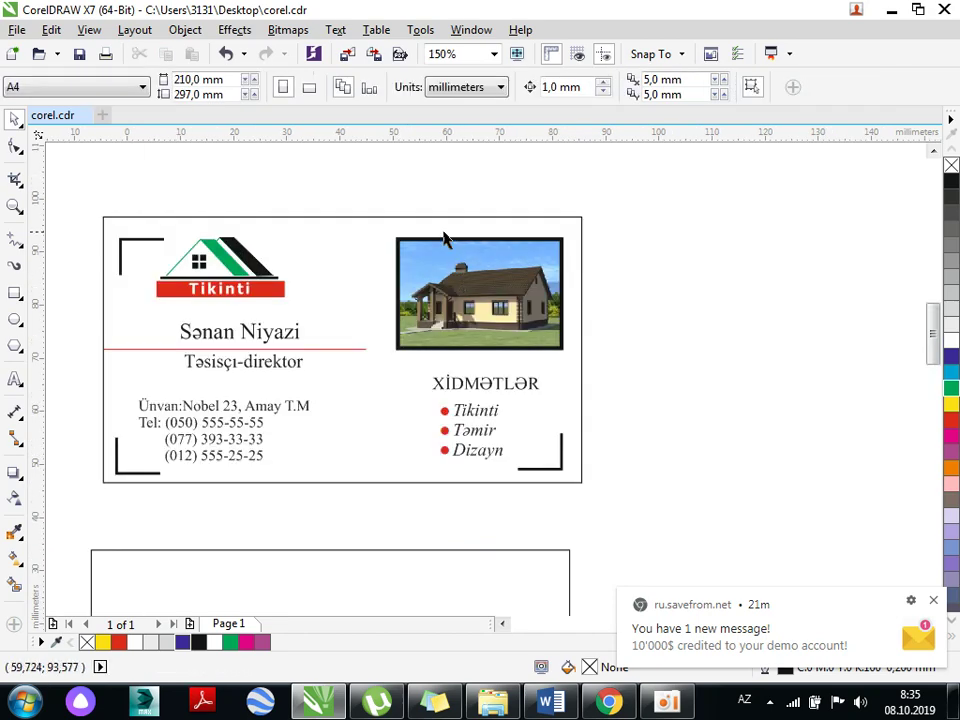
{"action": "scroll", "coordinate": [449, 275], "scroll_direction": "down", "scroll_amount": 2}
{"action": "scroll", "coordinate": [440, 413], "scroll_direction": "up", "scroll_amount": 2}
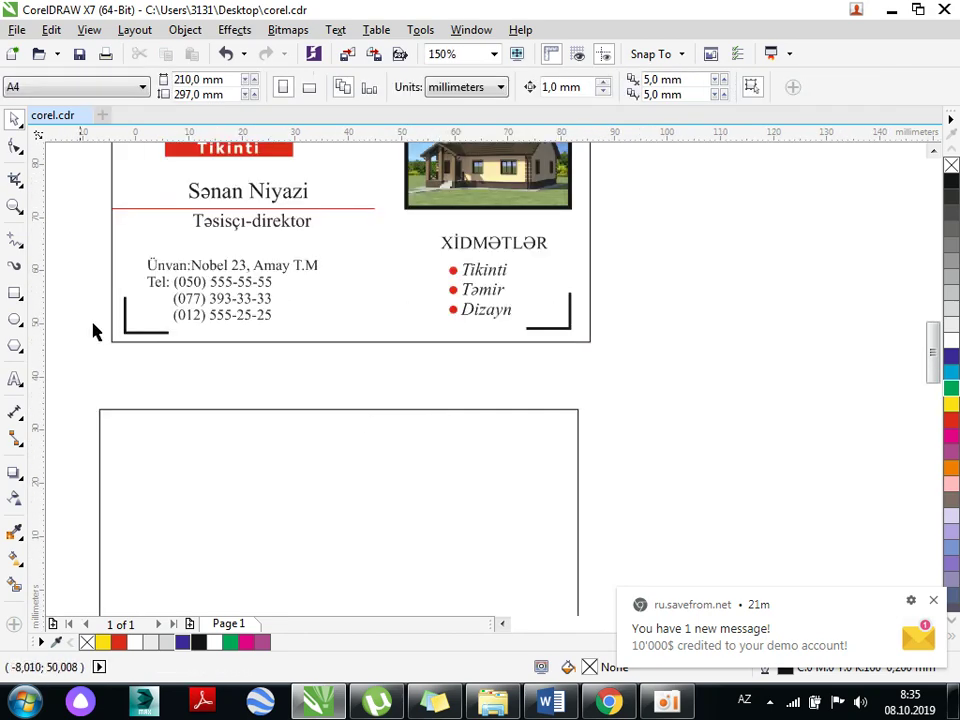
{"action": "left_click", "coordinate": [17, 293]}
{"action": "left_click_drag", "start_coordinate": [408, 446], "coordinate": [554, 527]}
{"action": "left_click", "coordinate": [12, 118]}
{"action": "mouse_move", "coordinate": [486, 480]}
{"action": "left_mouse_down"}
{"action": "mouse_move", "coordinate": [469, 482]}
{"action": "mouse_move", "coordinate": [472, 474]}
{"action": "left_mouse_up"}
{"action": "scroll", "coordinate": [499, 484], "scroll_direction": "down", "scroll_amount": 2}
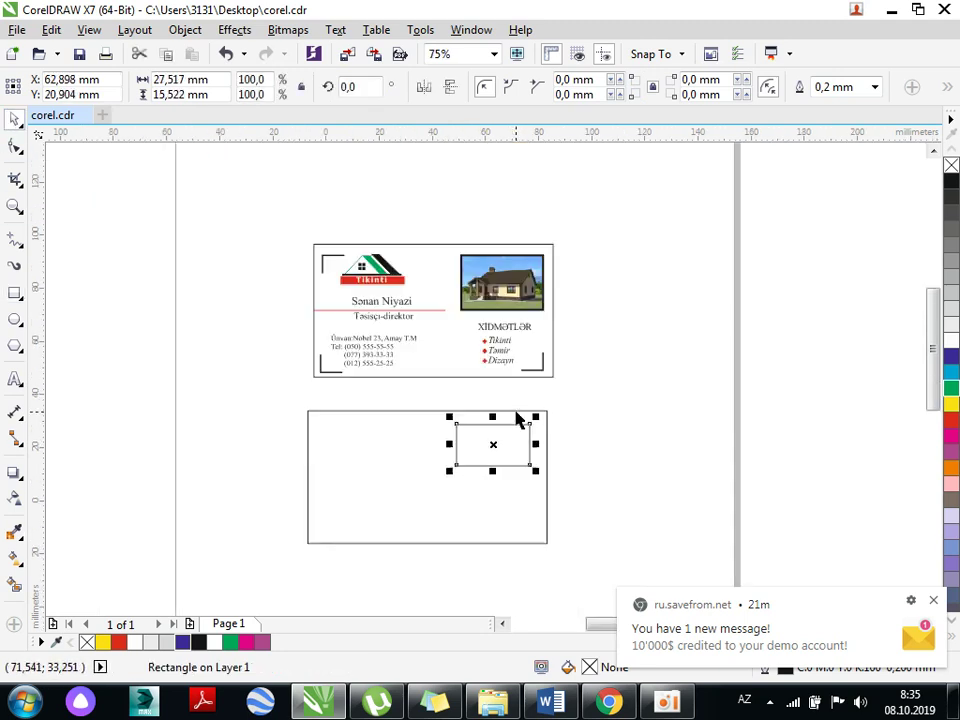
{"action": "scroll", "coordinate": [493, 467], "scroll_direction": "up", "scroll_amount": 2}
{"action": "left_click_drag", "start_coordinate": [493, 420], "coordinate": [491, 430]}
{"action": "left_click", "coordinate": [660, 373]}
{"action": "scroll", "coordinate": [680, 360], "scroll_direction": "down", "scroll_amount": 1}
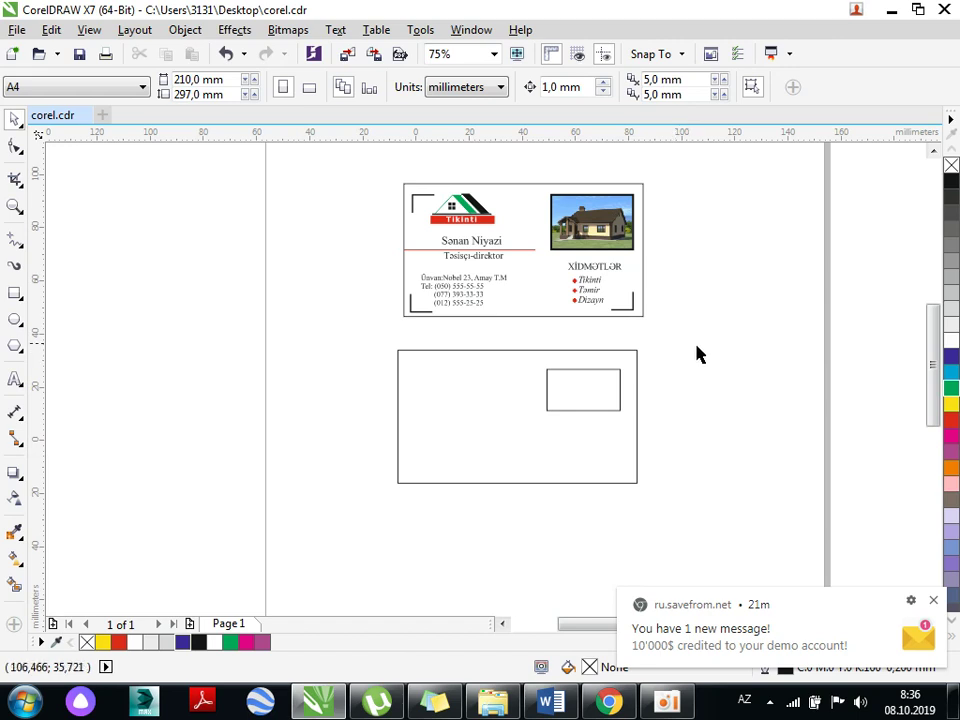
Step: Open the canvas context menu and File menu, then dismiss them without importing
{"action": "right_click", "coordinate": [720, 309]}
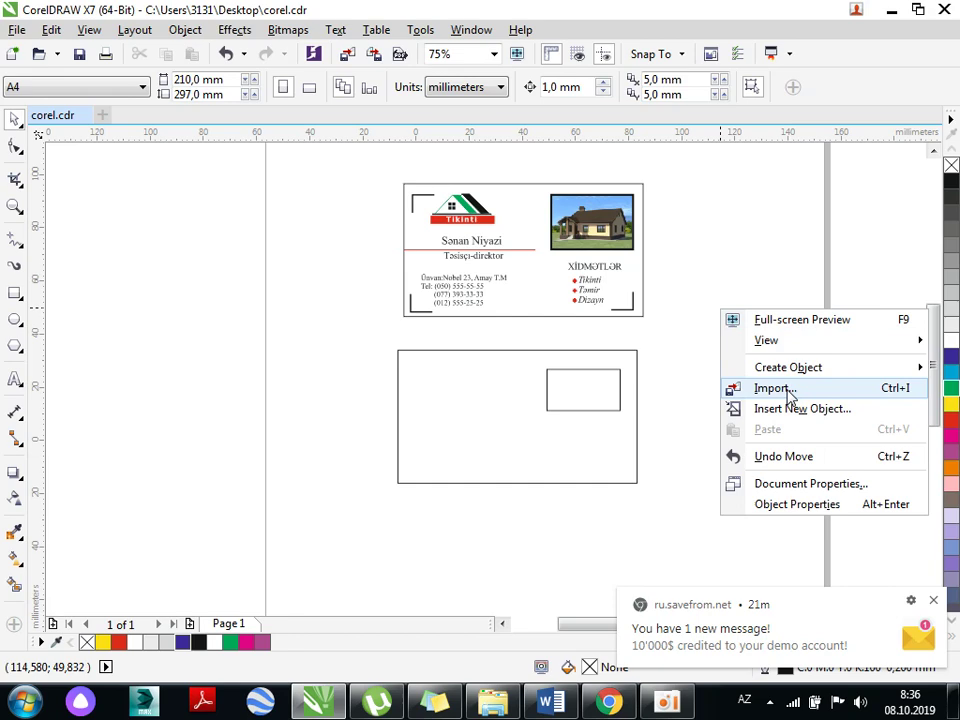
{"action": "left_click", "coordinate": [17, 31]}
{"action": "left_click", "coordinate": [17, 31]}
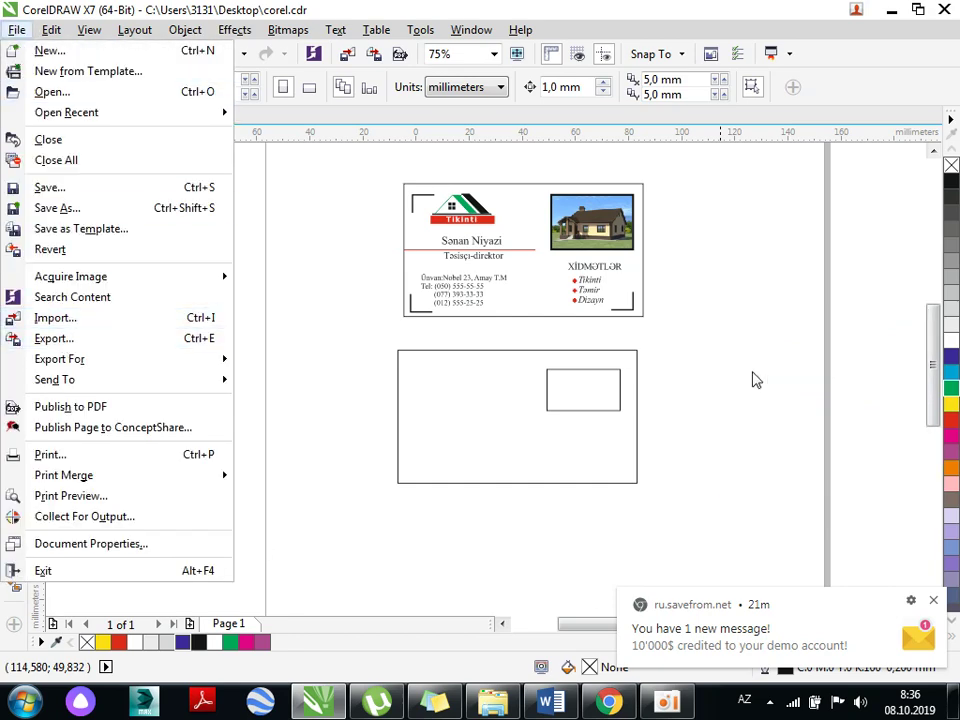
{"action": "right_click", "coordinate": [720, 302]}
{"action": "key", "text": "Escape"}
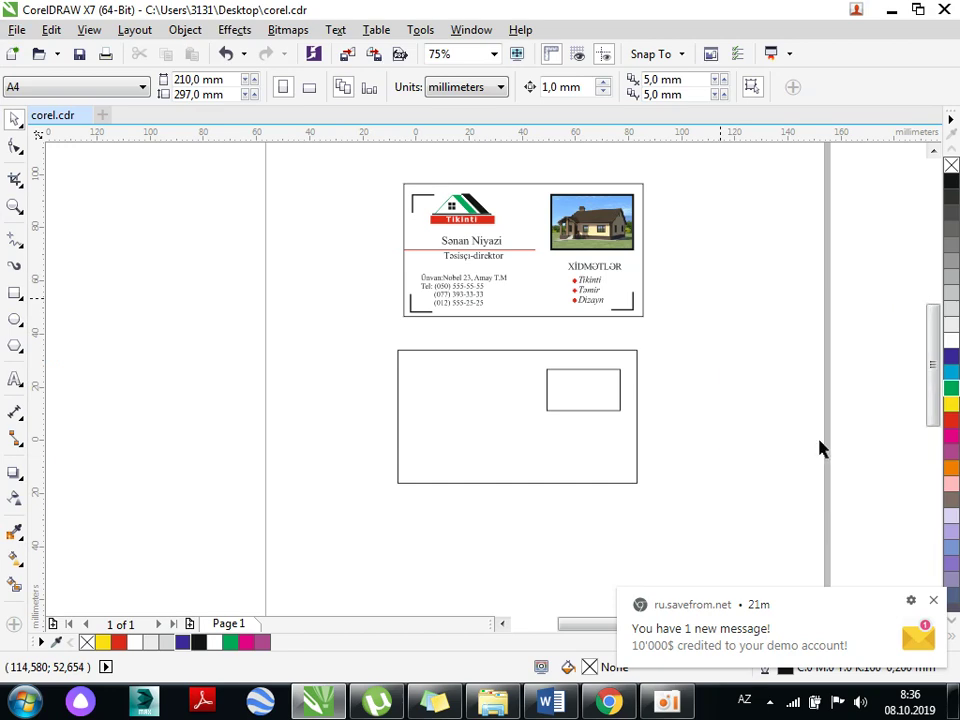
Step: Import the djekson_medium portrait photo by mistake, then delete it
{"action": "key", "text": "ctrl+i"}
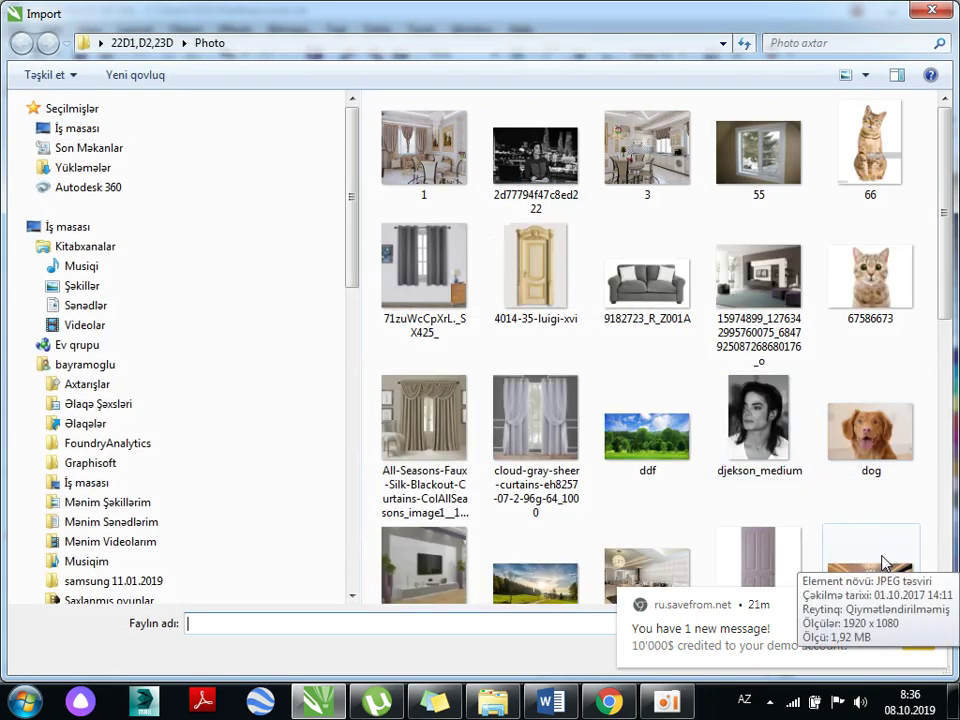
{"action": "left_click", "coordinate": [647, 572]}
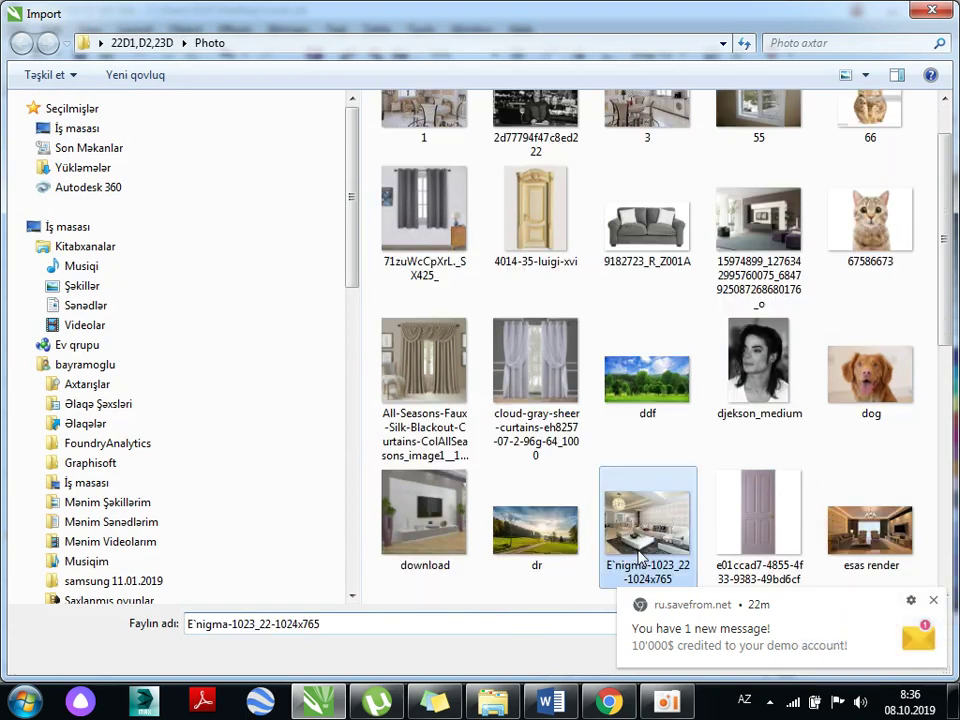
{"action": "scroll", "coordinate": [655, 515], "scroll_direction": "down", "scroll_amount": 3}
{"action": "scroll", "coordinate": [655, 515], "scroll_direction": "up", "scroll_amount": 3}
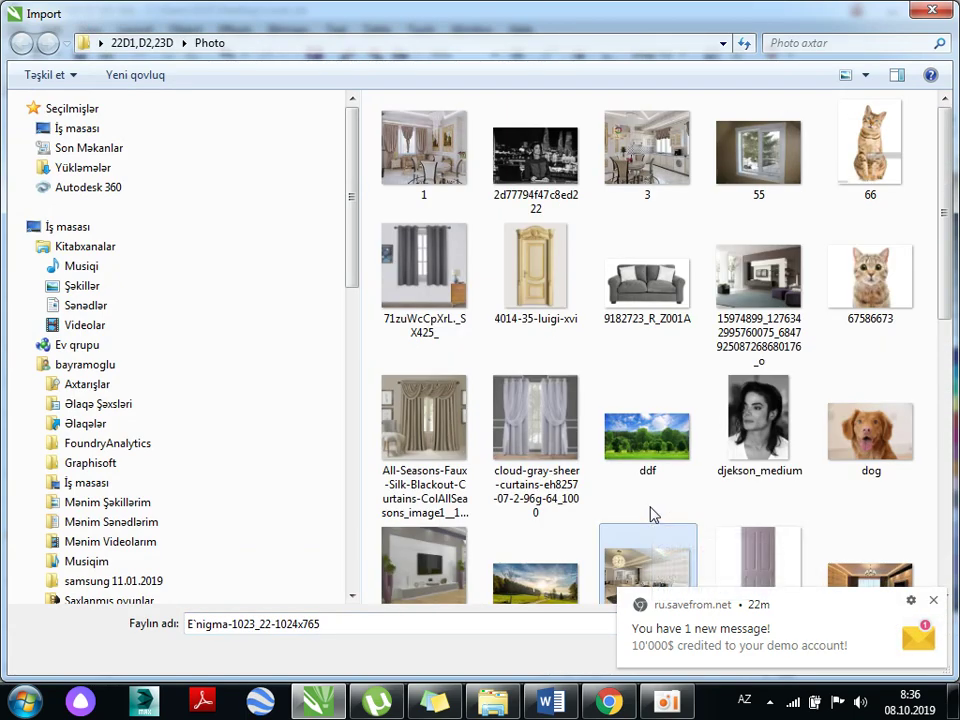
{"action": "left_click", "coordinate": [778, 442]}
{"action": "double_click", "coordinate": [778, 442]}
{"action": "left_click_drag", "start_coordinate": [681, 368], "coordinate": [811, 479]}
{"action": "scroll", "coordinate": [625, 408], "scroll_direction": "up", "scroll_amount": 1}
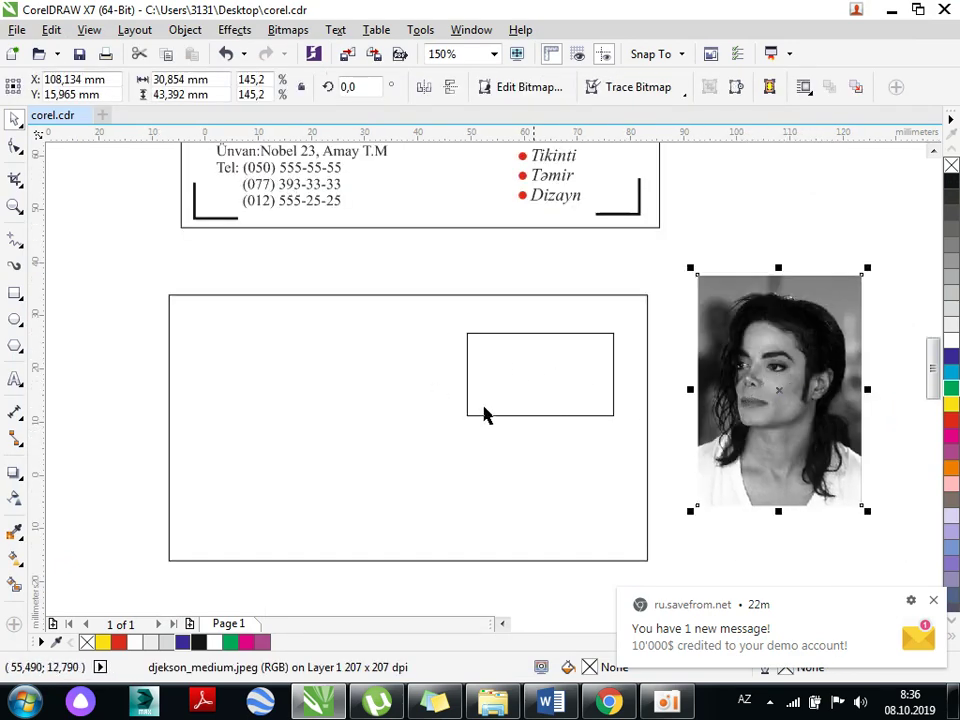
{"action": "key", "text": "Delete"}
Step: Import the 9182723_R_Z001A sofa photo and place it to the right of the card
{"action": "right_click", "coordinate": [750, 342]}
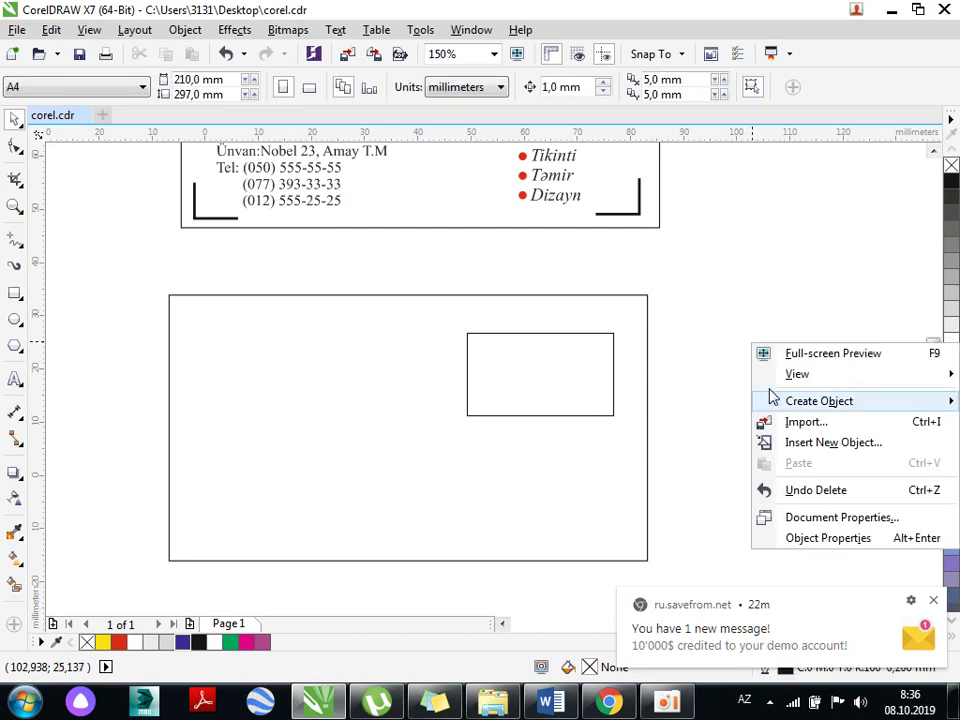
{"action": "left_click", "coordinate": [793, 420]}
{"action": "left_click", "coordinate": [625, 252]}
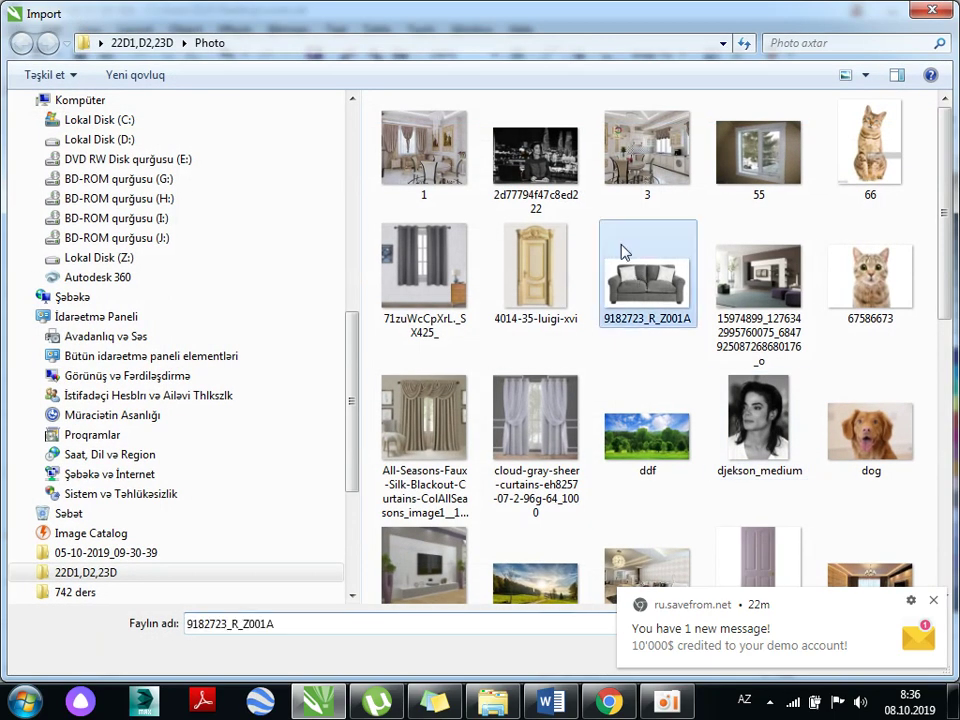
{"action": "scroll", "coordinate": [700, 293], "scroll_direction": "down", "scroll_amount": 5}
{"action": "scroll", "coordinate": [700, 293], "scroll_direction": "up", "scroll_amount": 5}
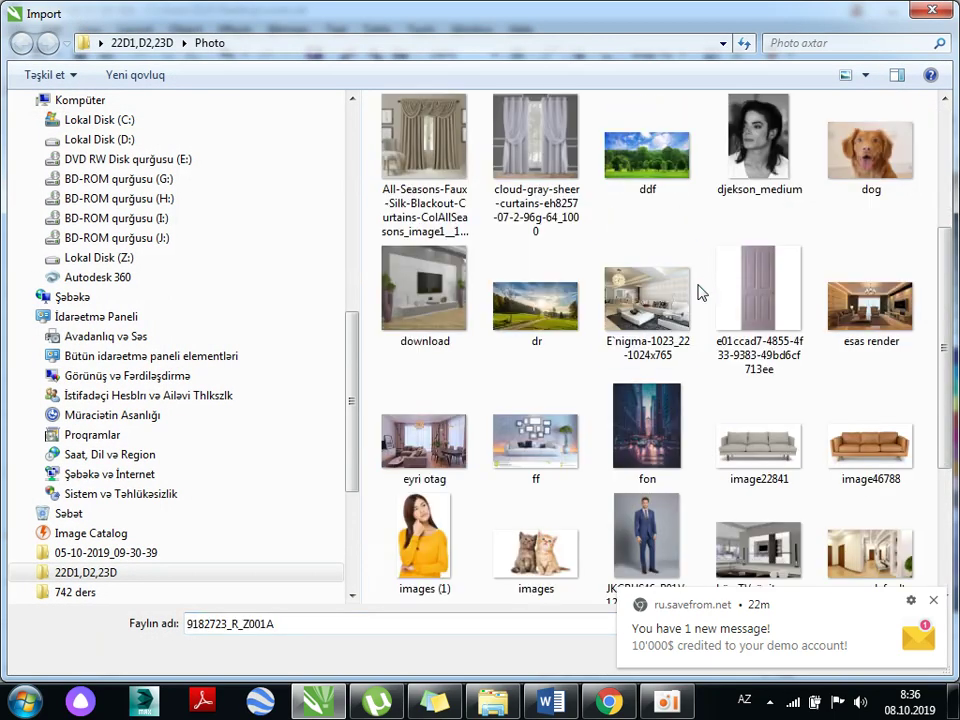
{"action": "double_click", "coordinate": [635, 275]}
{"action": "left_click_drag", "start_coordinate": [688, 337], "coordinate": [885, 470]}
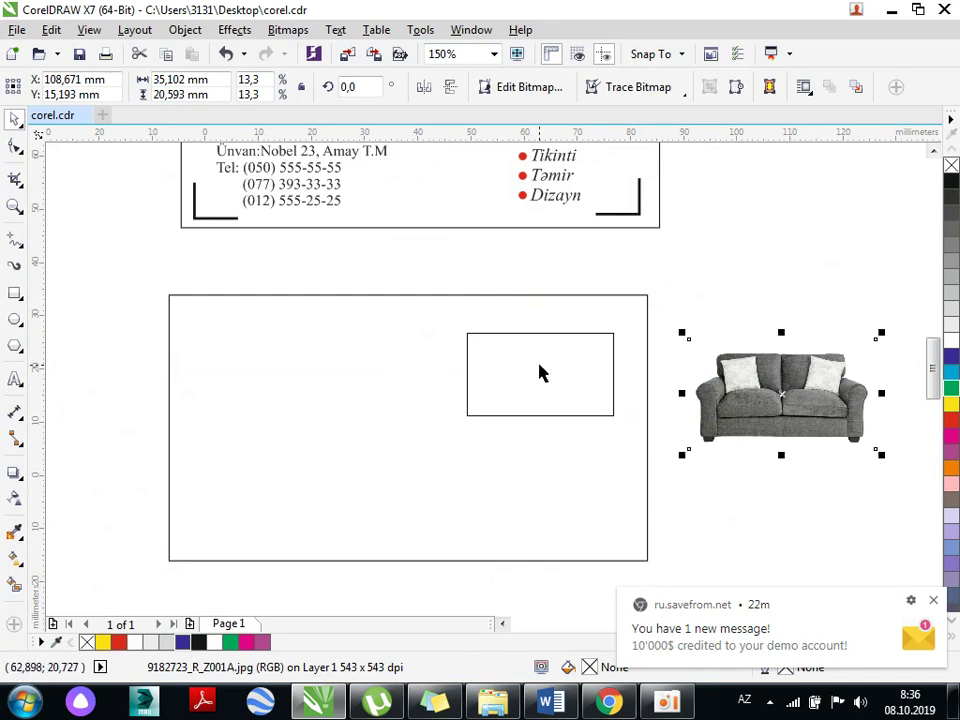
Step: Drag the sofa photo onto the small rectangle and PowerClip it inside
{"action": "left_click_drag", "start_coordinate": [786, 405], "coordinate": [807, 416]}
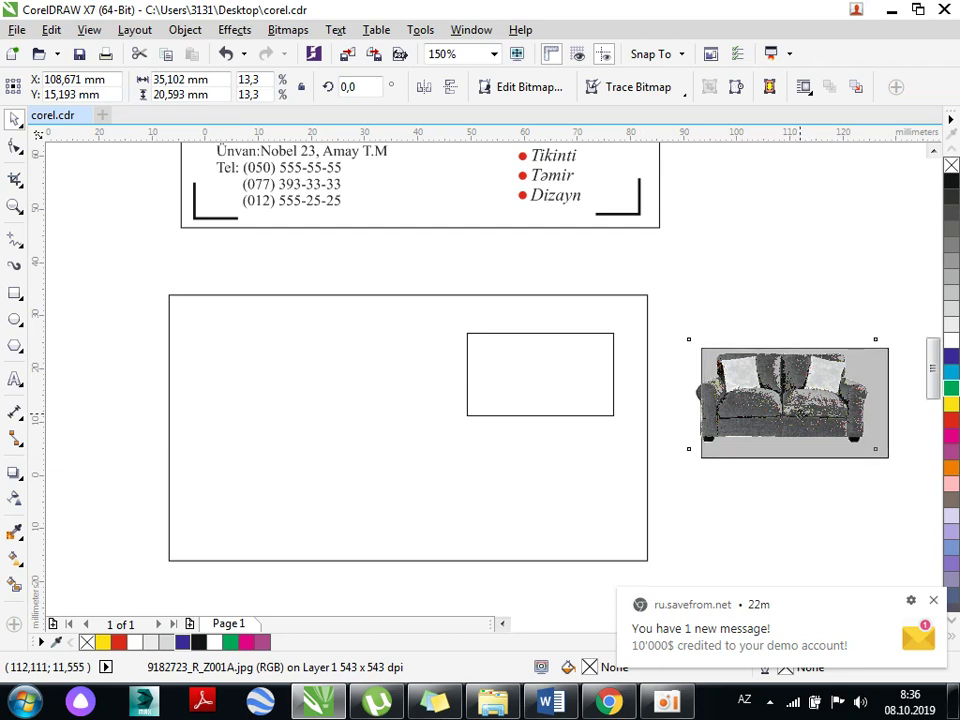
{"action": "key", "text": "Escape"}
{"action": "left_click_drag", "start_coordinate": [808, 400], "coordinate": [563, 373]}
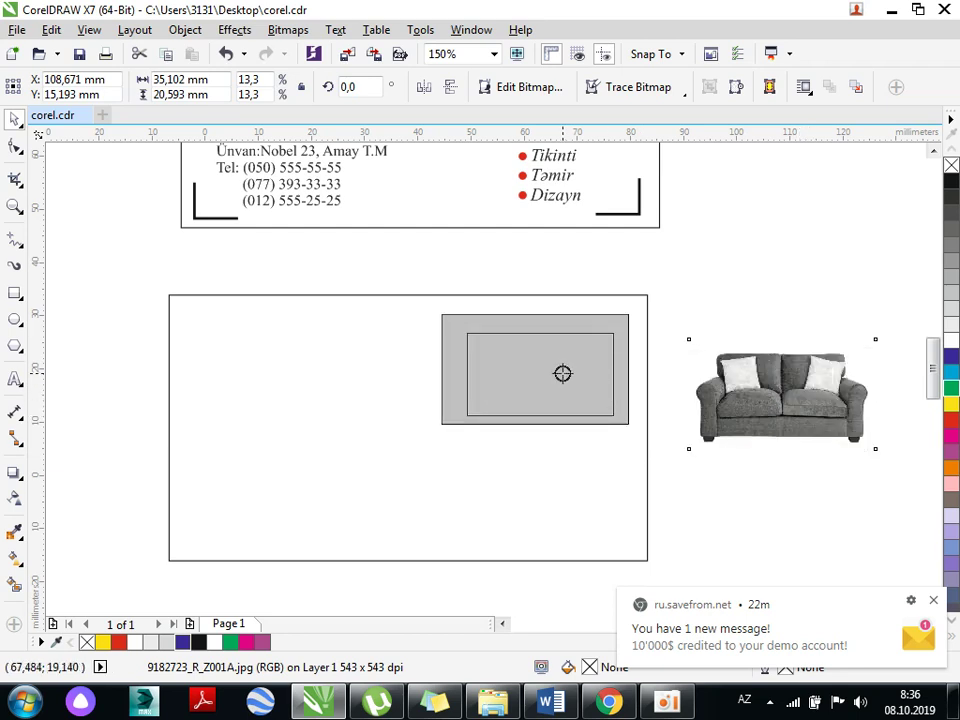
{"action": "left_click_drag", "start_coordinate": [563, 373], "coordinate": [563, 375]}
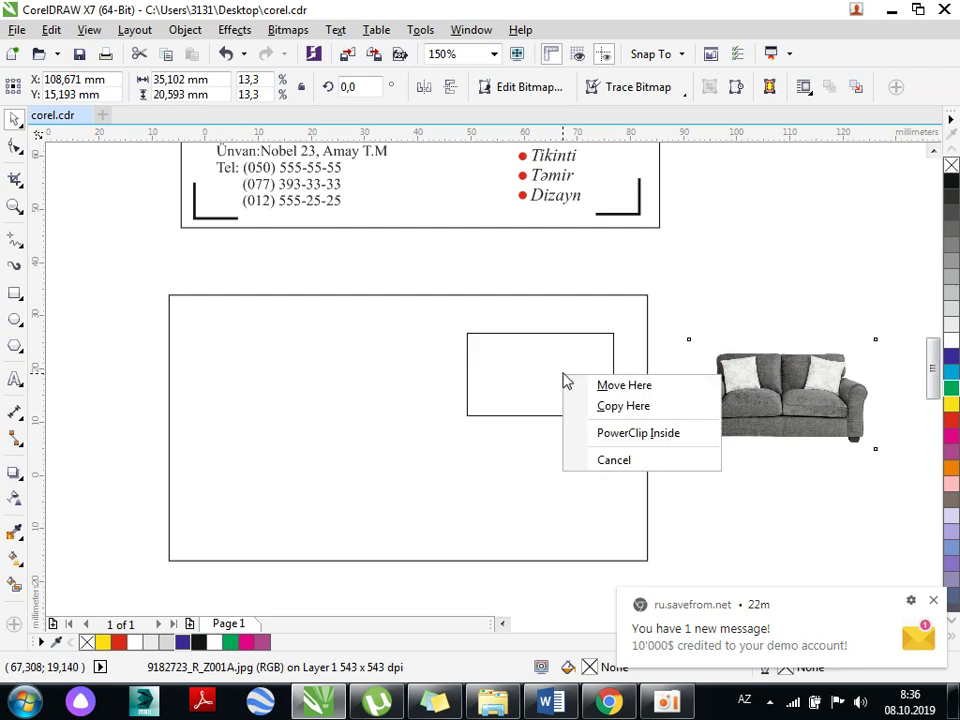
{"action": "left_click", "coordinate": [610, 436]}
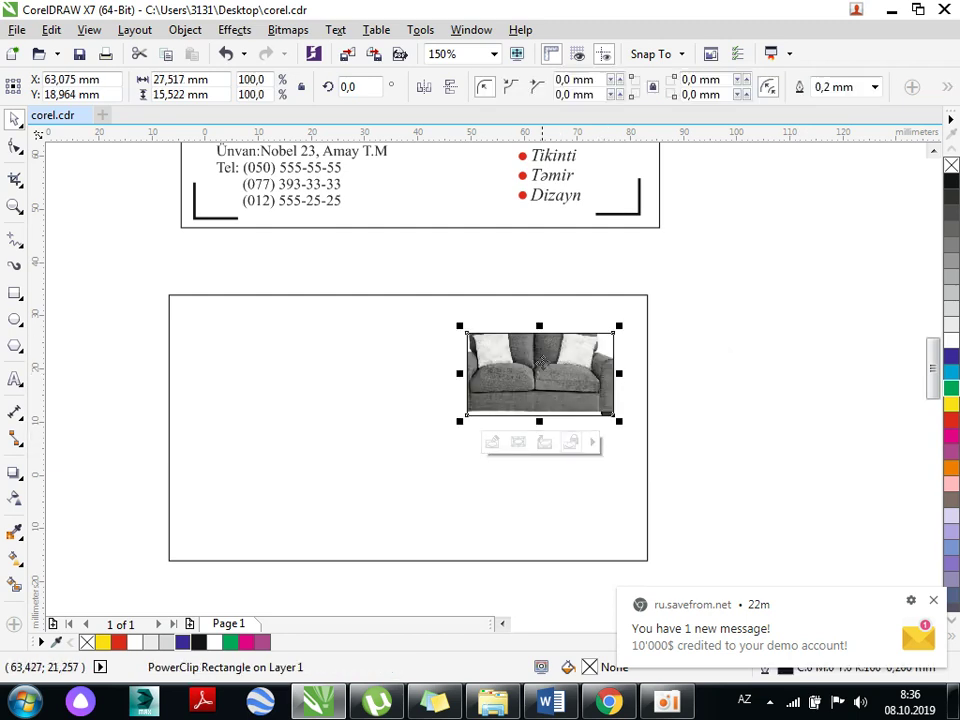
{"action": "scroll", "coordinate": [540, 367], "scroll_direction": "up", "scroll_amount": 2}
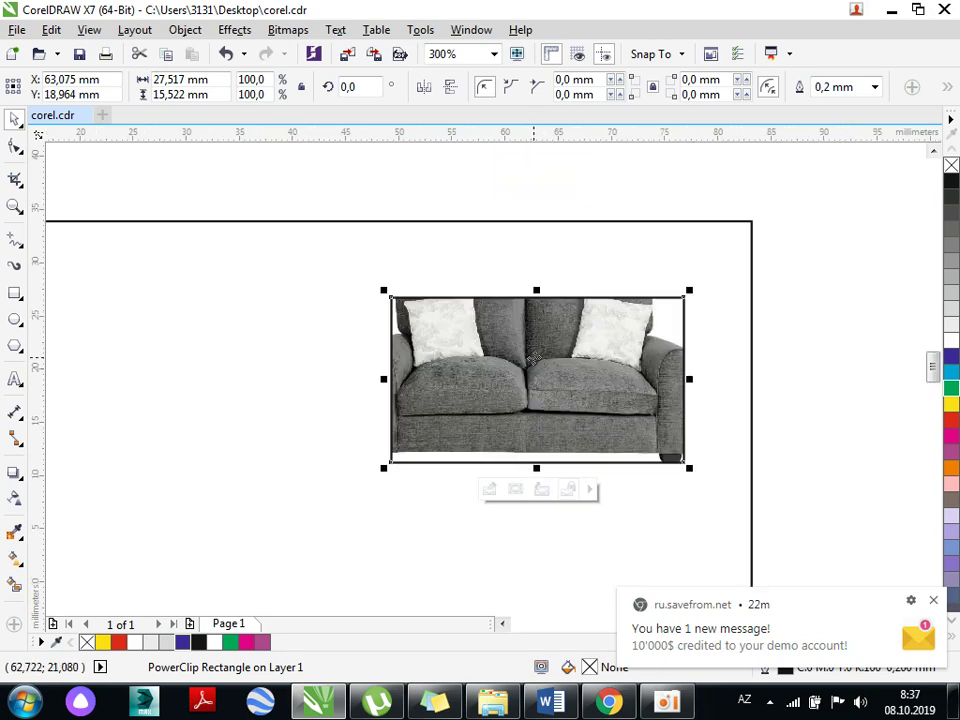
{"action": "scroll", "coordinate": [533, 358], "scroll_direction": "down", "scroll_amount": 2}
{"action": "scroll", "coordinate": [533, 358], "scroll_direction": "up", "scroll_amount": 2}
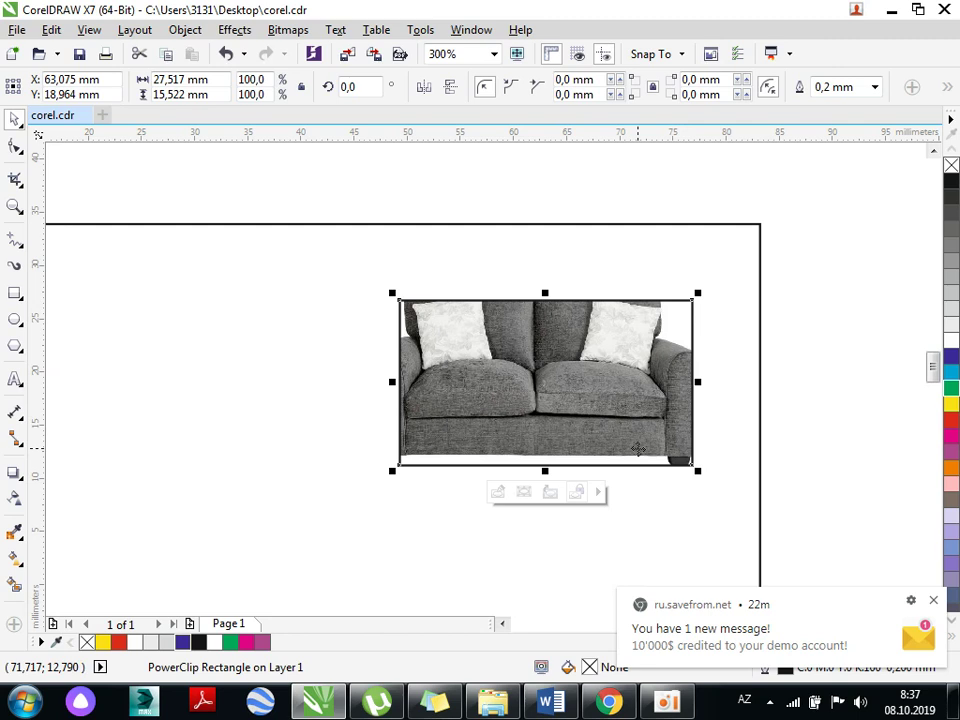
Step: Edit the PowerClip contents, shrinking and repositioning the sofa to fit the rectangle
{"action": "double_click", "coordinate": [601, 381]}
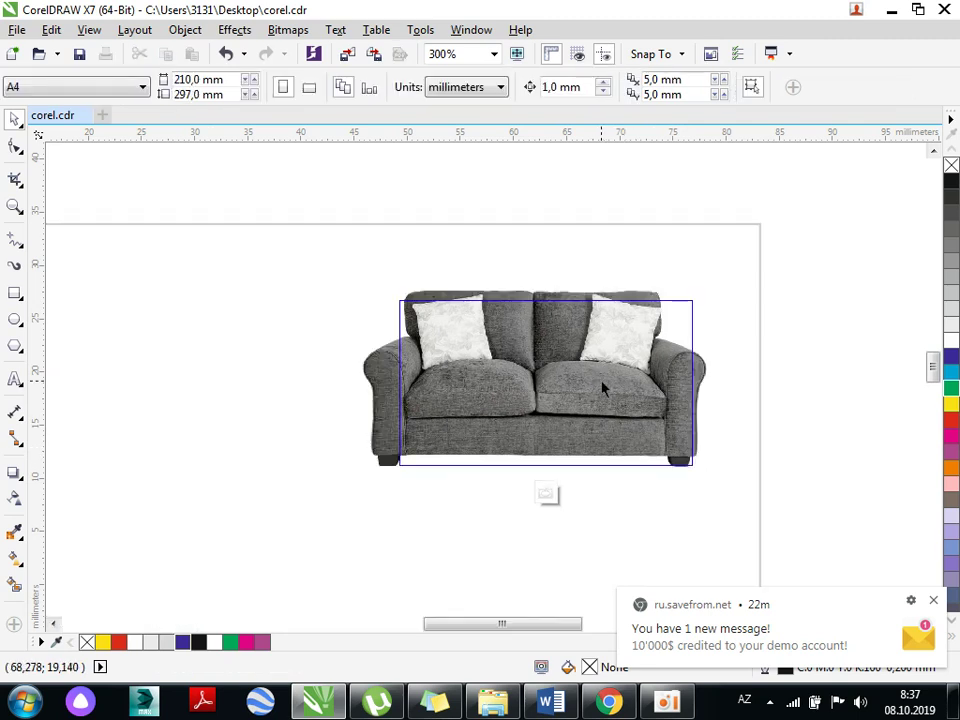
{"action": "left_click", "coordinate": [563, 345]}
{"action": "left_click_drag", "start_coordinate": [341, 489], "coordinate": [441, 429]}
{"action": "left_click_drag", "start_coordinate": [611, 349], "coordinate": [570, 389]}
{"action": "left_click", "coordinate": [779, 457]}
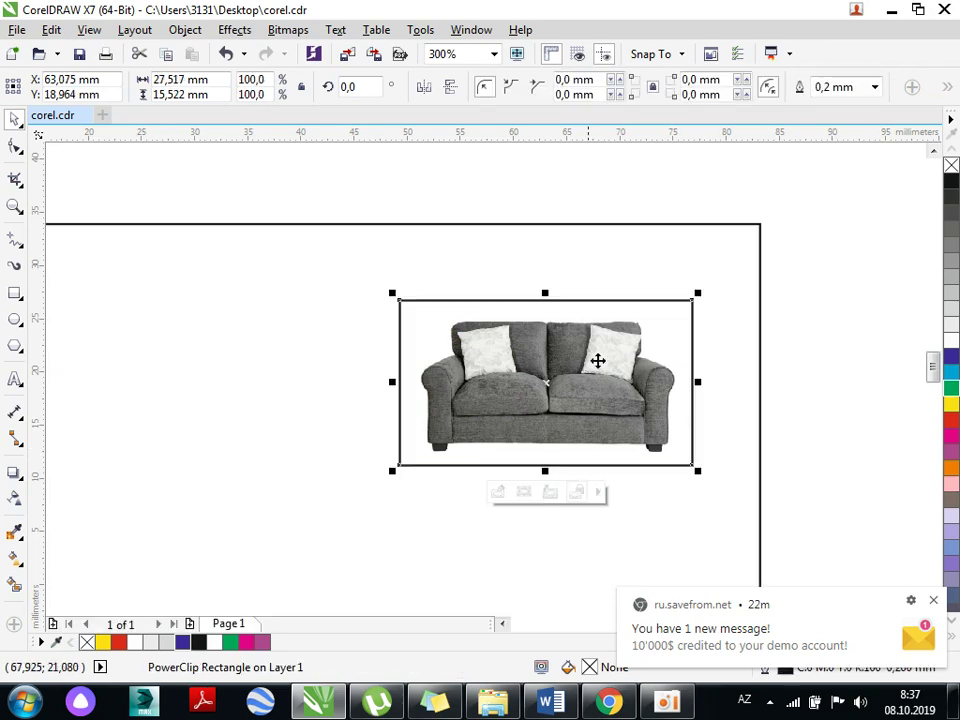
{"action": "scroll", "coordinate": [590, 345], "scroll_direction": "down", "scroll_amount": 2}
{"action": "left_click", "coordinate": [816, 455]}
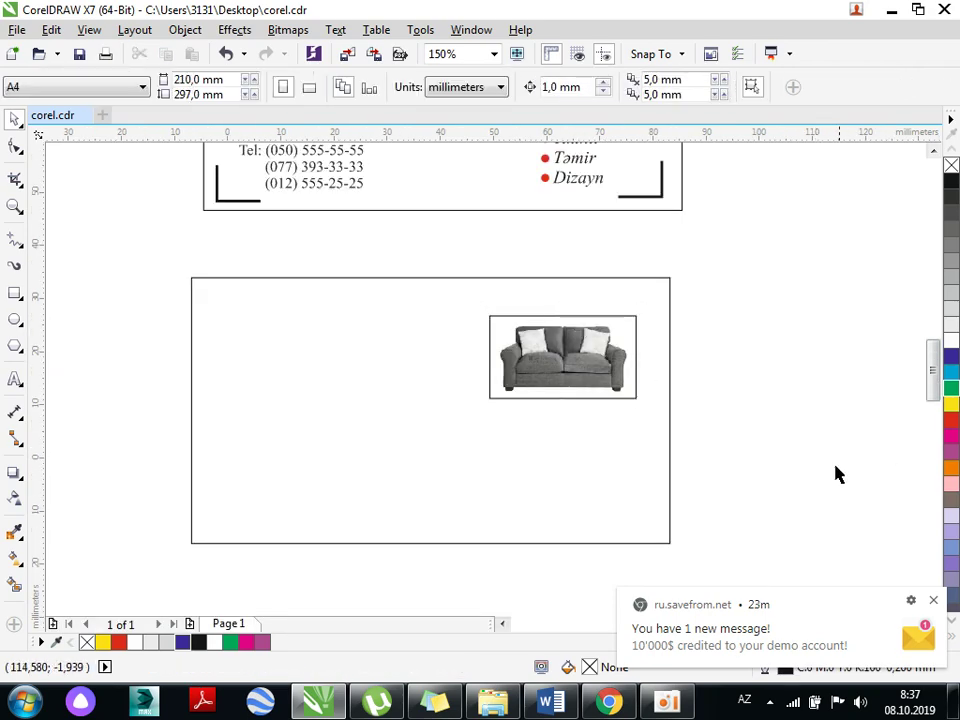
Step: Delete the sofa rectangle and draw a circle in the card's upper right
{"action": "left_click", "coordinate": [560, 360]}
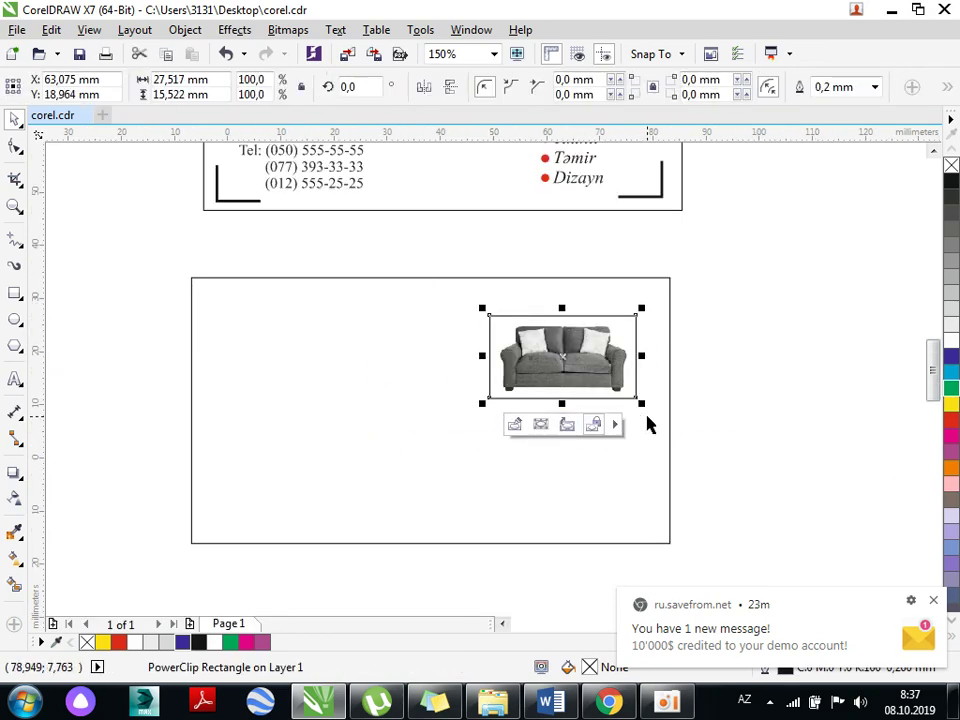
{"action": "key", "text": "Delete"}
{"action": "left_click", "coordinate": [15, 320]}
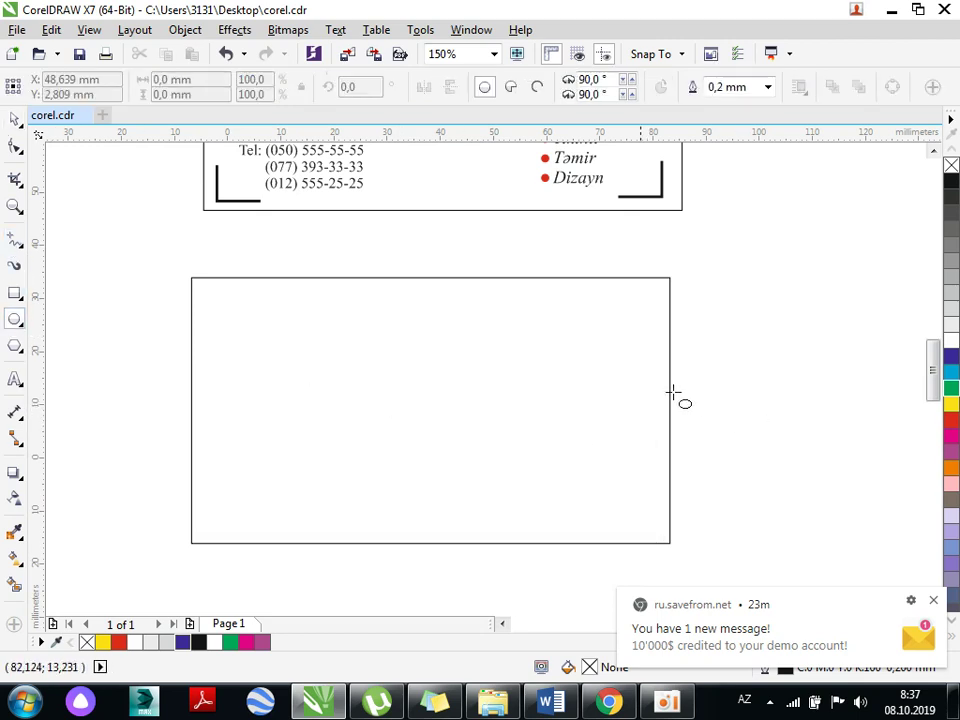
{"action": "left_click_drag", "start_coordinate": [540, 331], "coordinate": [657, 438]}
{"action": "left_click", "coordinate": [18, 121]}
{"action": "left_click_drag", "start_coordinate": [600, 390], "coordinate": [581, 360]}
{"action": "left_click", "coordinate": [820, 368]}
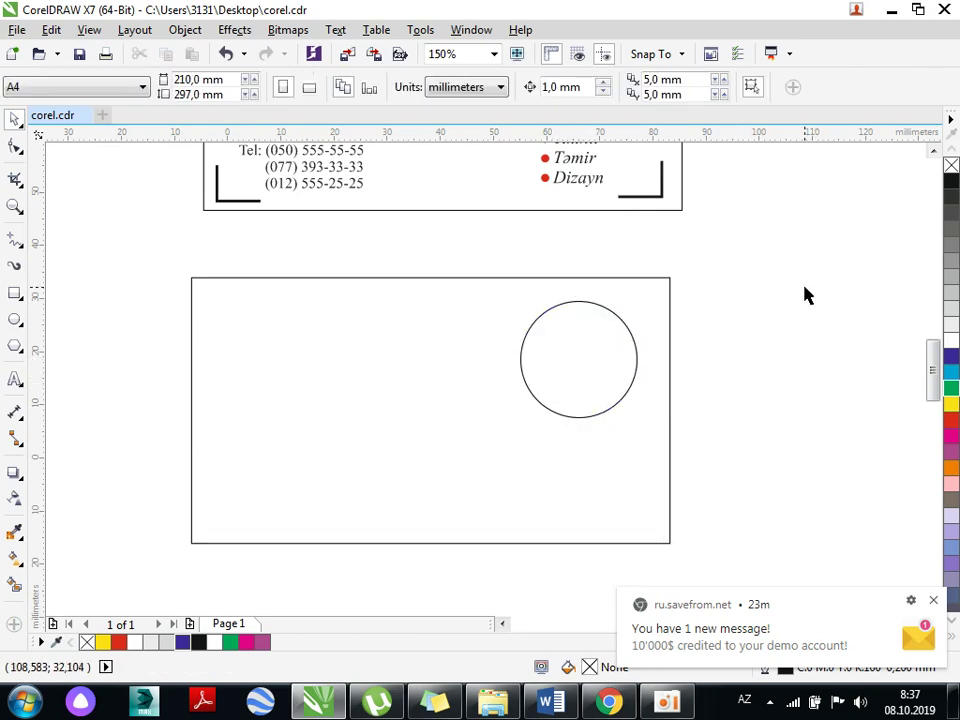
Step: Re-import the 9182723_R_Z001A sofa photo and PowerClip it inside the circle
{"action": "right_click", "coordinate": [804, 293]}
{"action": "left_click", "coordinate": [818, 371]}
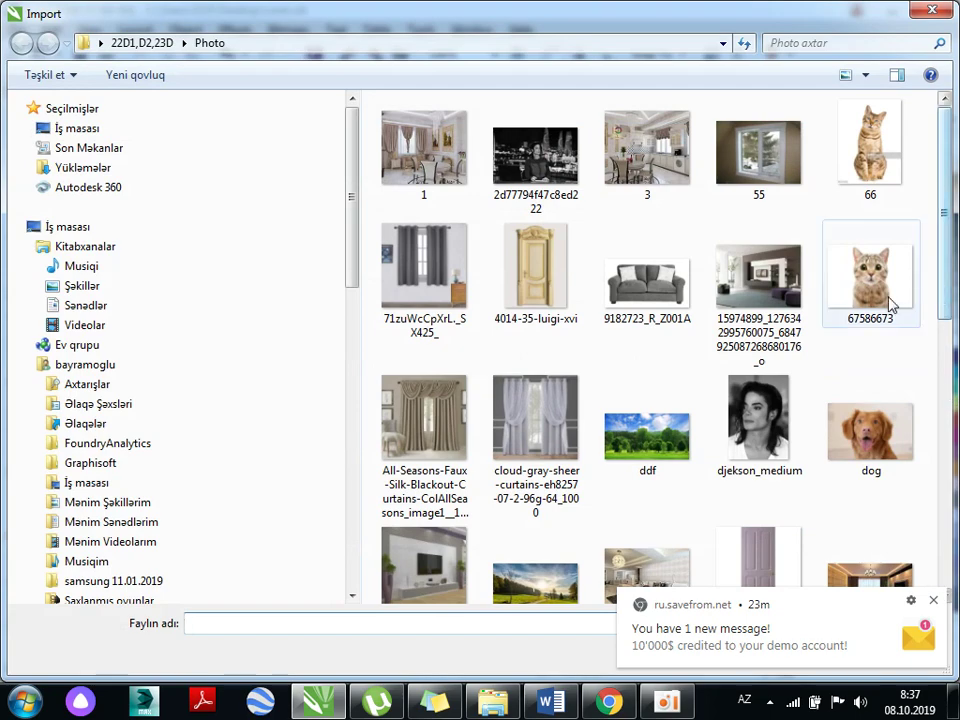
{"action": "left_click", "coordinate": [660, 285]}
{"action": "double_click", "coordinate": [662, 287]}
{"action": "left_click_drag", "start_coordinate": [692, 330], "coordinate": [878, 441]}
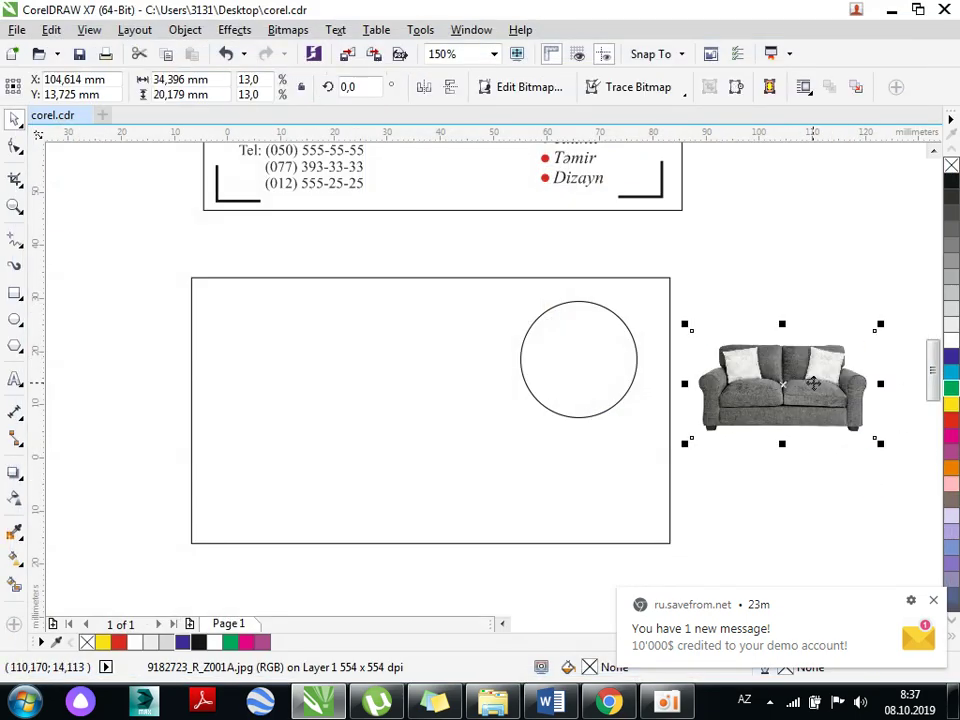
{"action": "left_click_drag", "start_coordinate": [818, 392], "coordinate": [592, 363]}
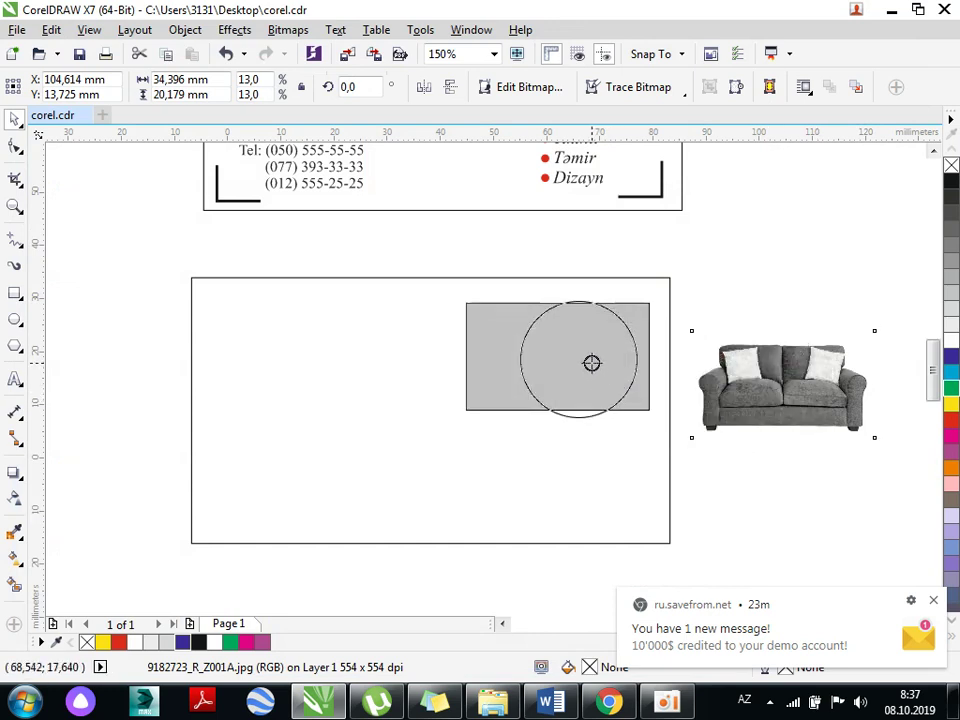
{"action": "left_click", "coordinate": [628, 422]}
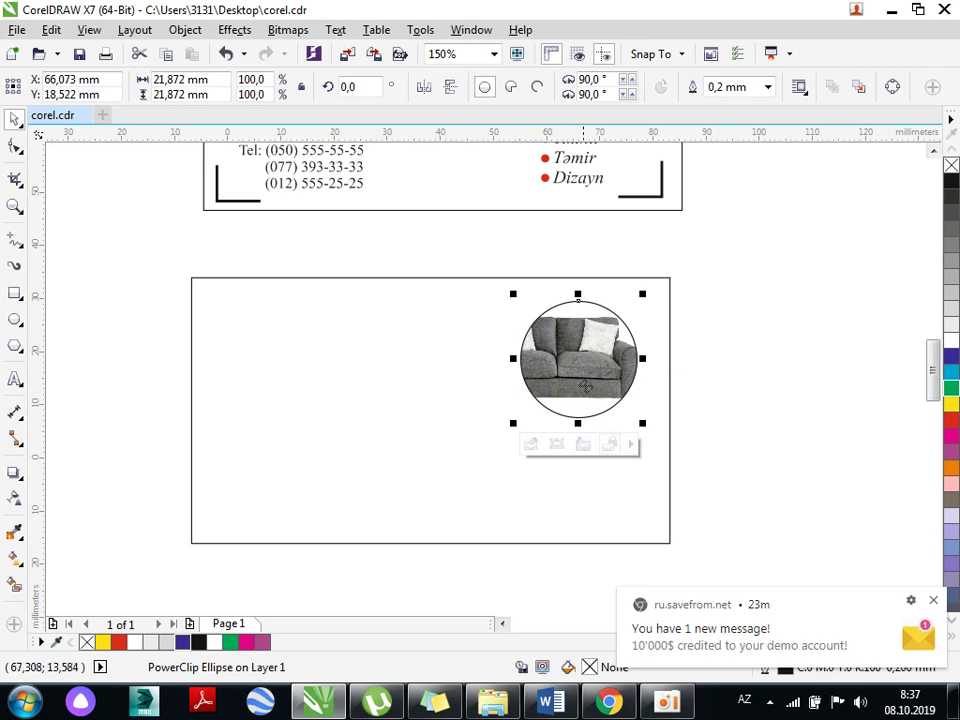
Step: Shrink and centre the sofa inside the circle's PowerClip, then finish editing
{"action": "double_click", "coordinate": [588, 378]}
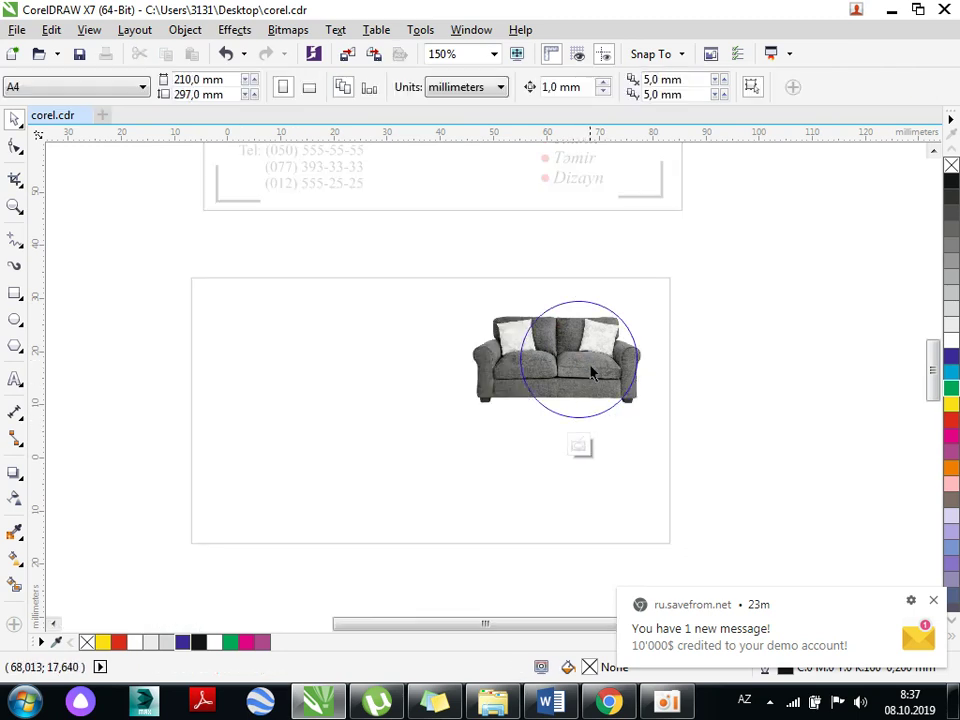
{"action": "left_click", "coordinate": [561, 379]}
{"action": "left_click_drag", "start_coordinate": [463, 412], "coordinate": [556, 388]}
{"action": "left_click_drag", "start_coordinate": [578, 345], "coordinate": [568, 366]}
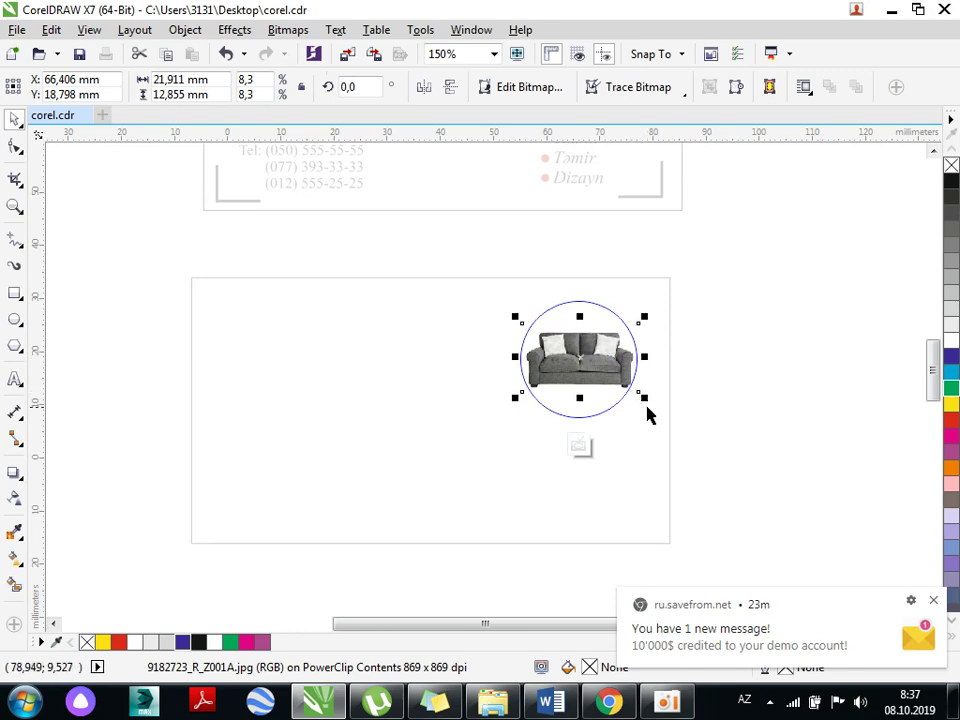
{"action": "left_click", "coordinate": [789, 422], "text": "ctrl"}
{"action": "left_click", "coordinate": [789, 422]}
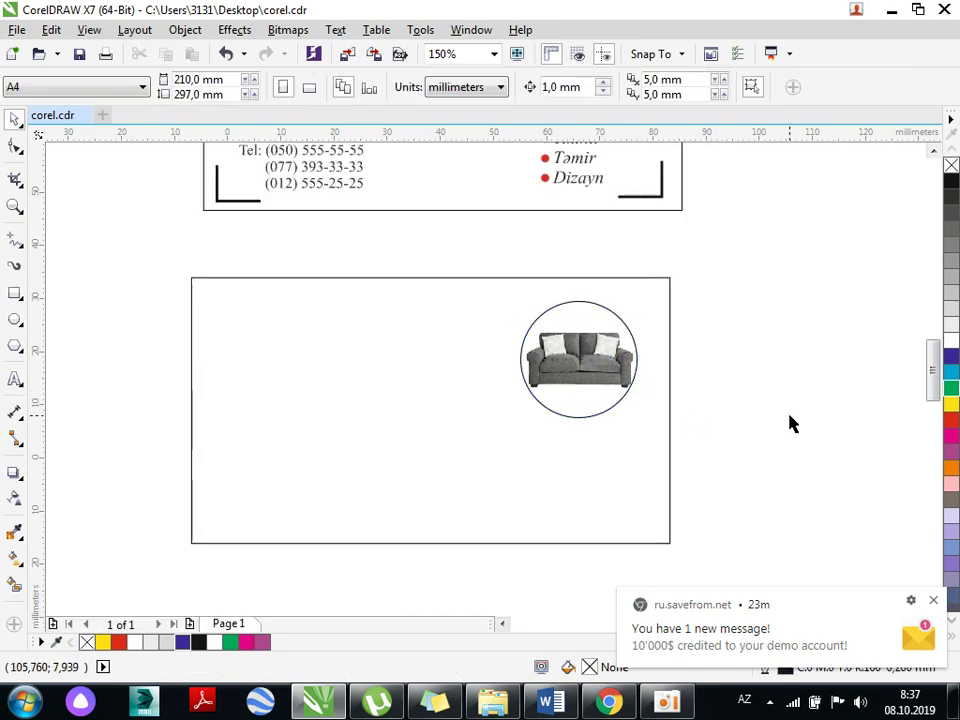
{"action": "scroll", "coordinate": [707, 364], "scroll_direction": "down", "scroll_amount": 3}
{"action": "scroll", "coordinate": [703, 360], "scroll_direction": "up", "scroll_amount": 3}
Step: Try yellow, red, white and grey fills on the circle, then set its fill to None
{"action": "left_click", "coordinate": [671, 347]}
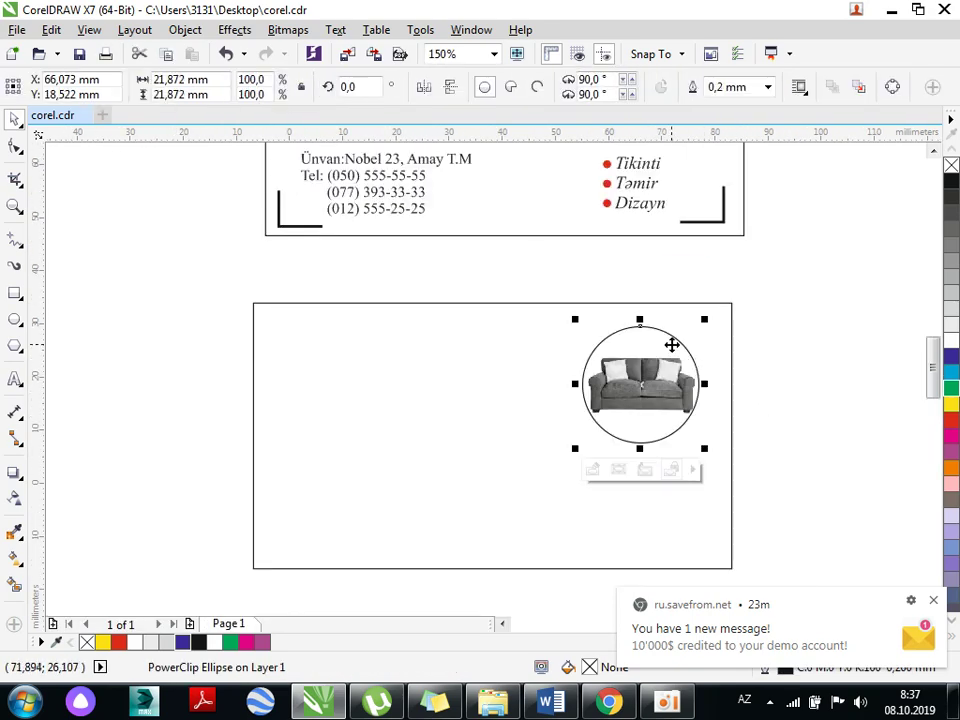
{"action": "left_click", "coordinate": [951, 405]}
{"action": "left_click", "coordinate": [951, 420]}
{"action": "left_click", "coordinate": [951, 322]}
{"action": "left_click", "coordinate": [951, 305]}
{"action": "left_click", "coordinate": [951, 285]}
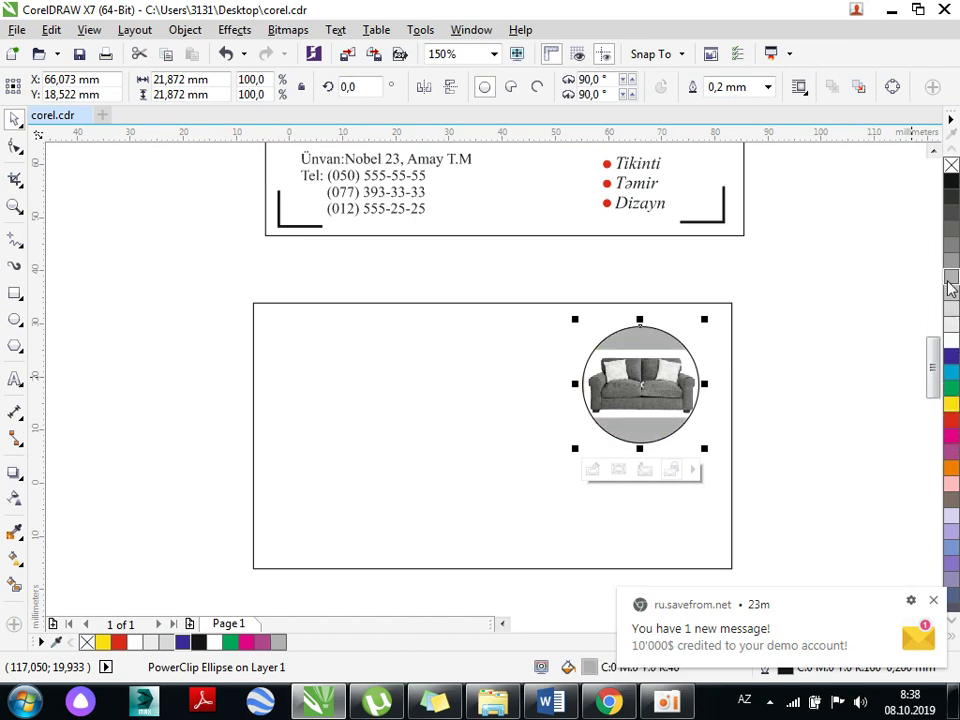
{"action": "left_click", "coordinate": [951, 168]}
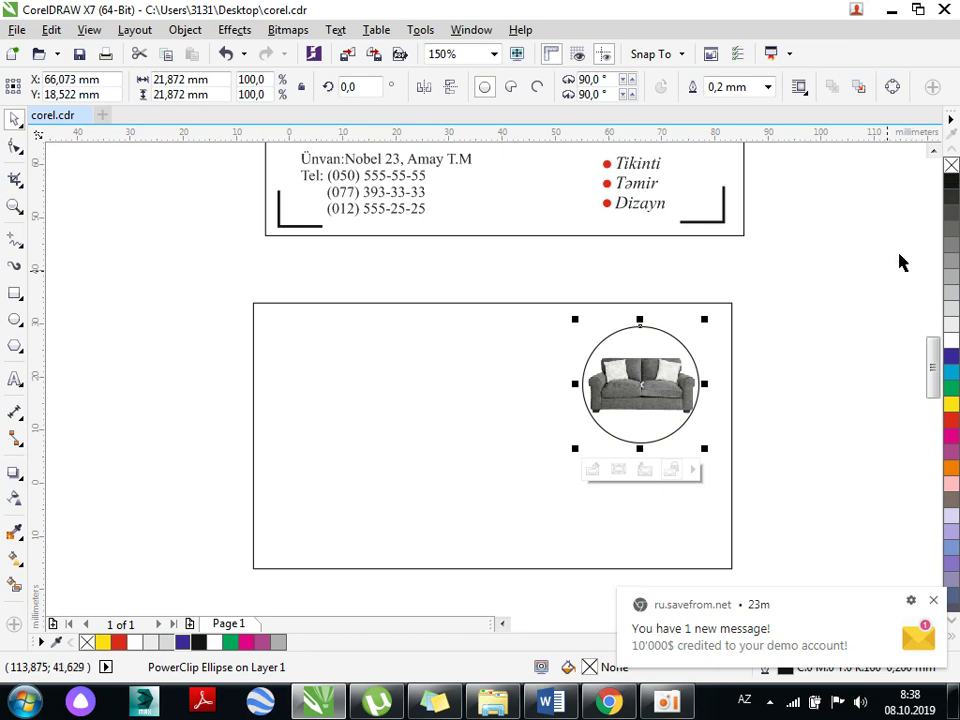
{"action": "key", "text": "Escape"}
Step: Nudge the sofa circle slightly down on the card
{"action": "scroll", "coordinate": [617, 414], "scroll_direction": "down", "scroll_amount": 2}
{"action": "left_click_drag", "start_coordinate": [729, 336], "coordinate": [570, 458]}
{"action": "left_click_drag", "start_coordinate": [686, 390], "coordinate": [686, 396]}
{"action": "left_click", "coordinate": [752, 432]}
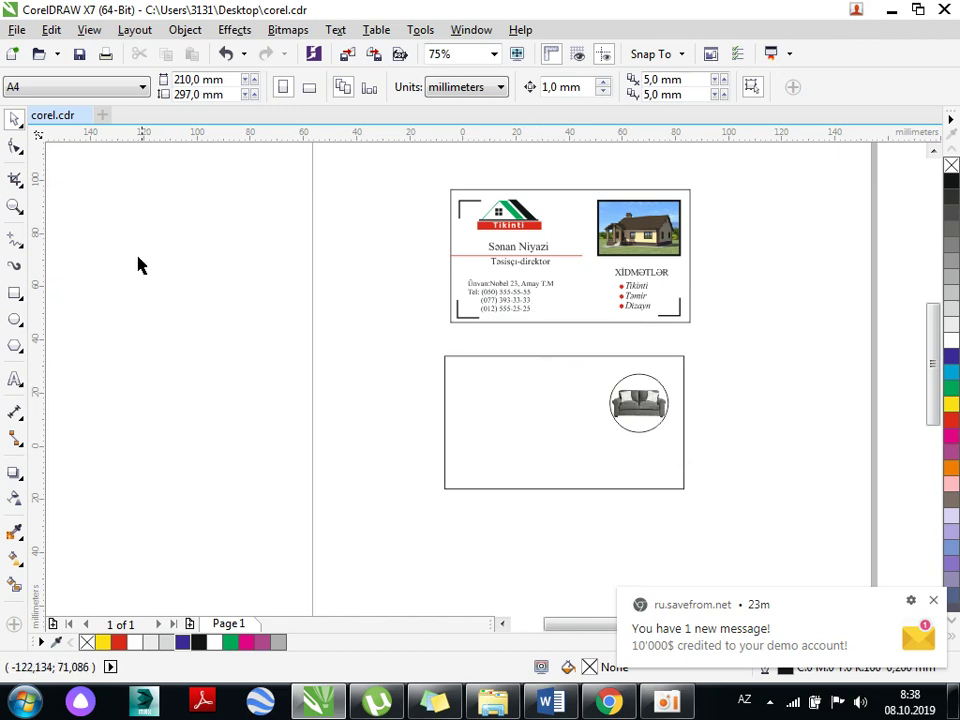
Step: Draw a horizontal Bézier line from the card's left edge partway across
{"action": "left_click", "coordinate": [15, 242]}
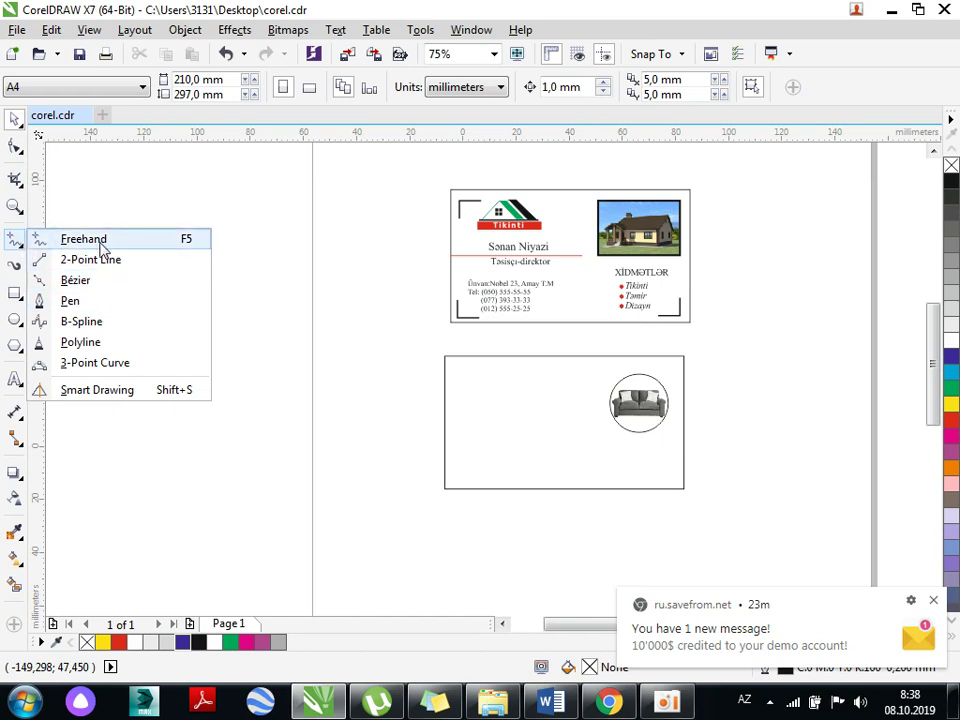
{"action": "left_click", "coordinate": [94, 283]}
{"action": "scroll", "coordinate": [499, 417], "scroll_direction": "up", "scroll_amount": 2}
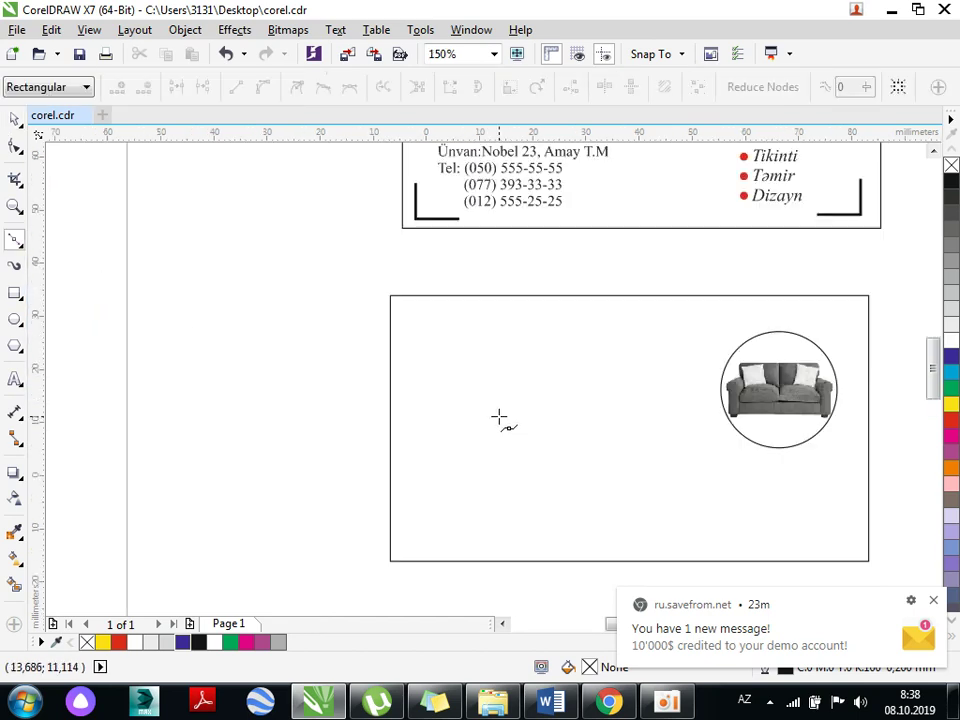
{"action": "left_click", "coordinate": [390, 419]}
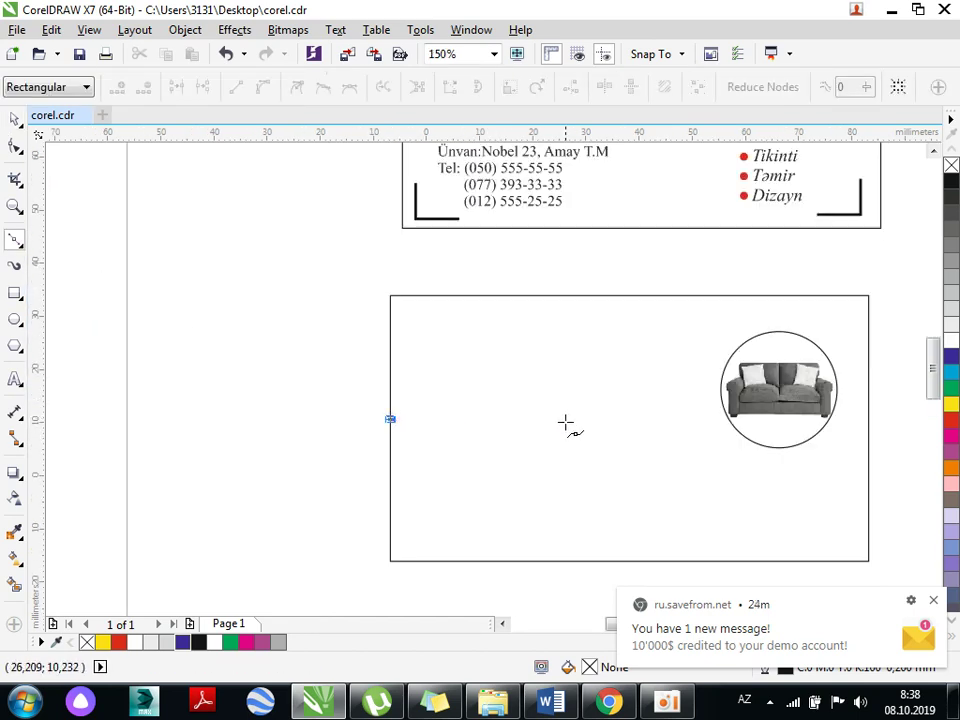
{"action": "left_click", "coordinate": [612, 419]}
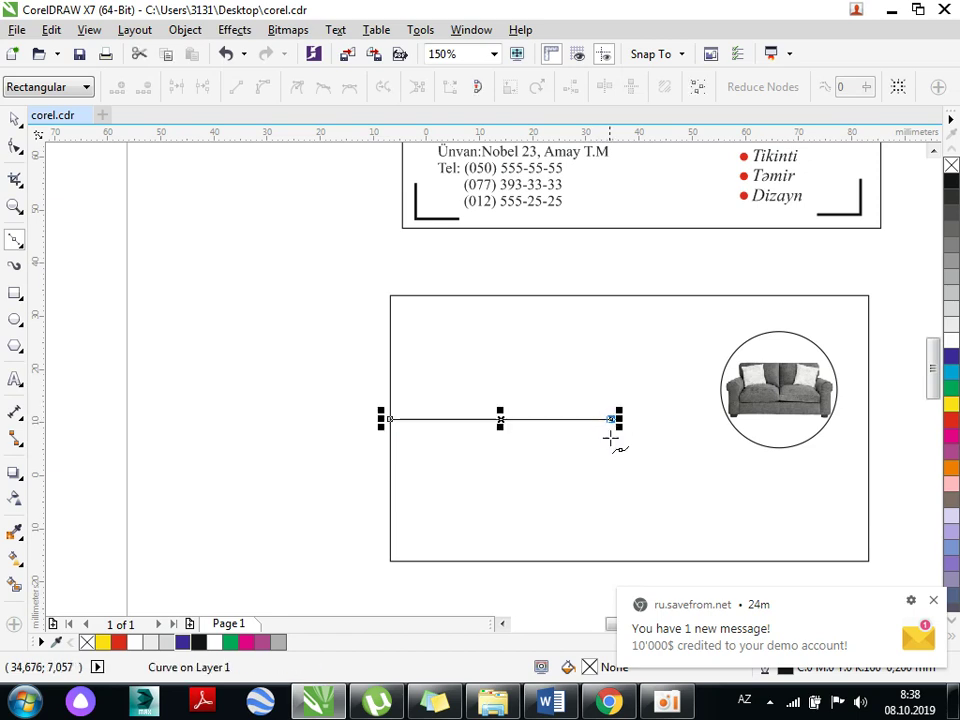
{"action": "left_click", "coordinate": [15, 120]}
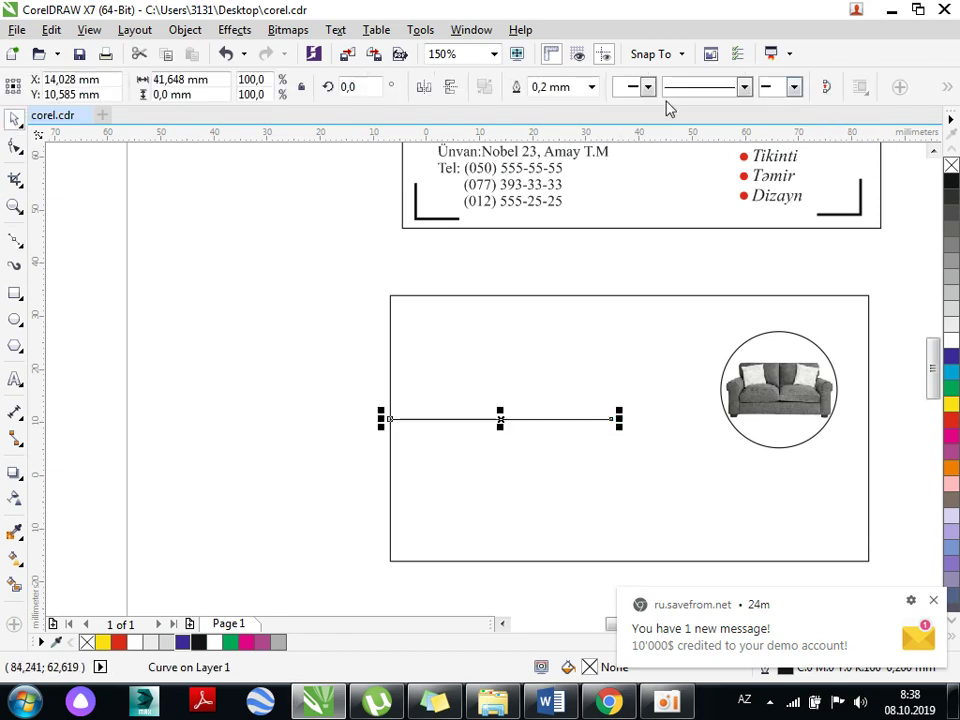
Step: Make the line red and adjust its outline width, trying 2.5 mm, 1.0 mm and 0.75 mm
{"action": "left_click", "coordinate": [591, 87]}
{"action": "left_click", "coordinate": [560, 184]}
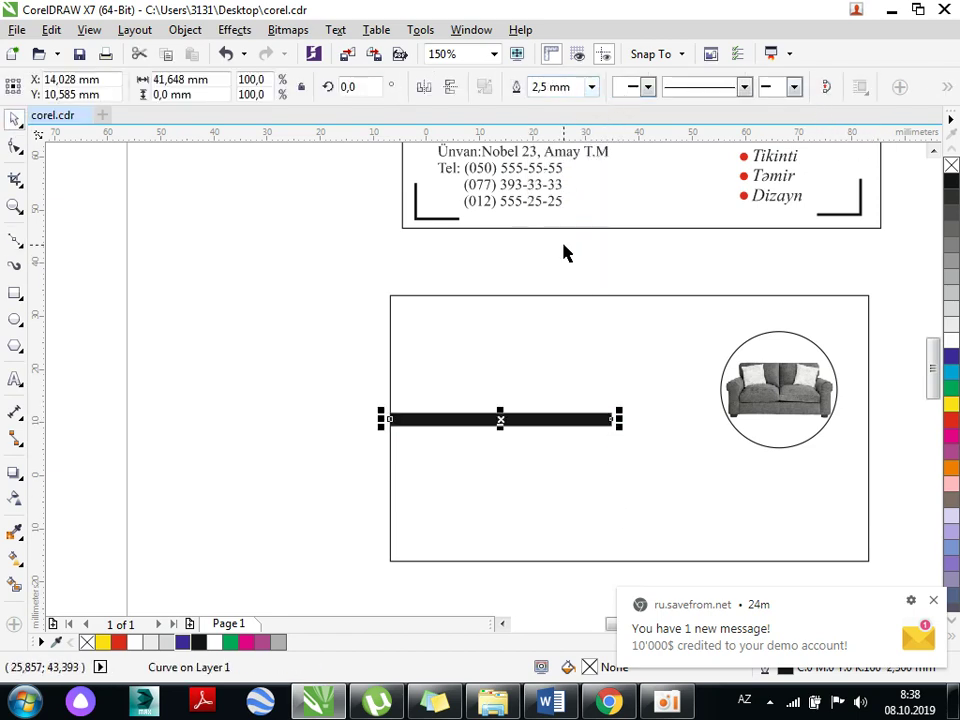
{"action": "left_click", "coordinate": [591, 87]}
{"action": "left_click", "coordinate": [565, 206]}
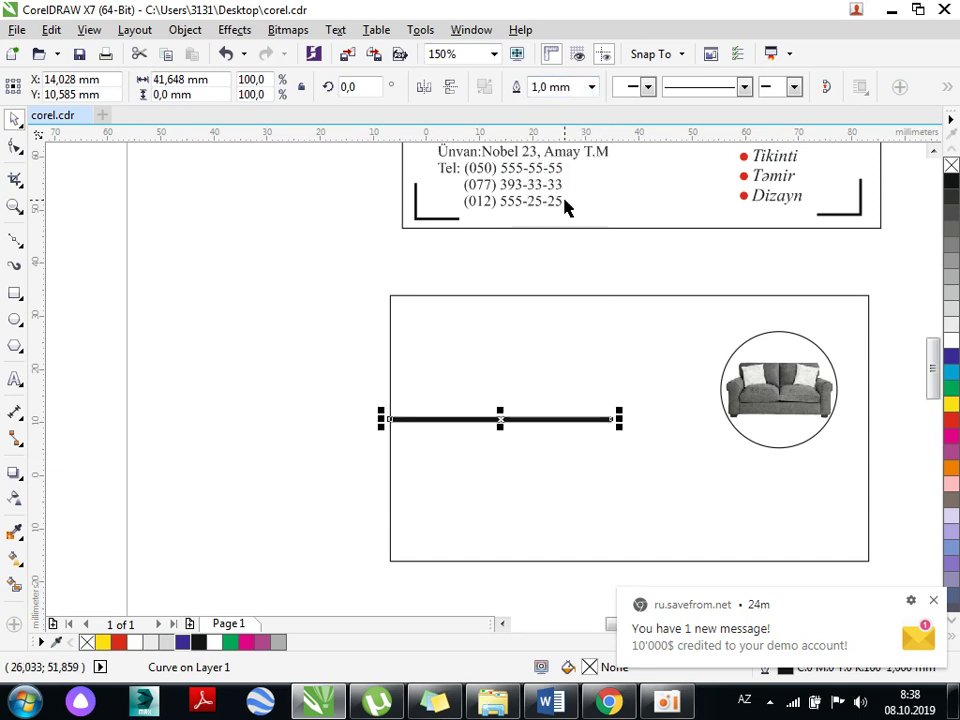
{"action": "scroll", "coordinate": [561, 469], "scroll_direction": "down", "scroll_amount": 1}
{"action": "scroll", "coordinate": [574, 443], "scroll_direction": "up", "scroll_amount": 1}
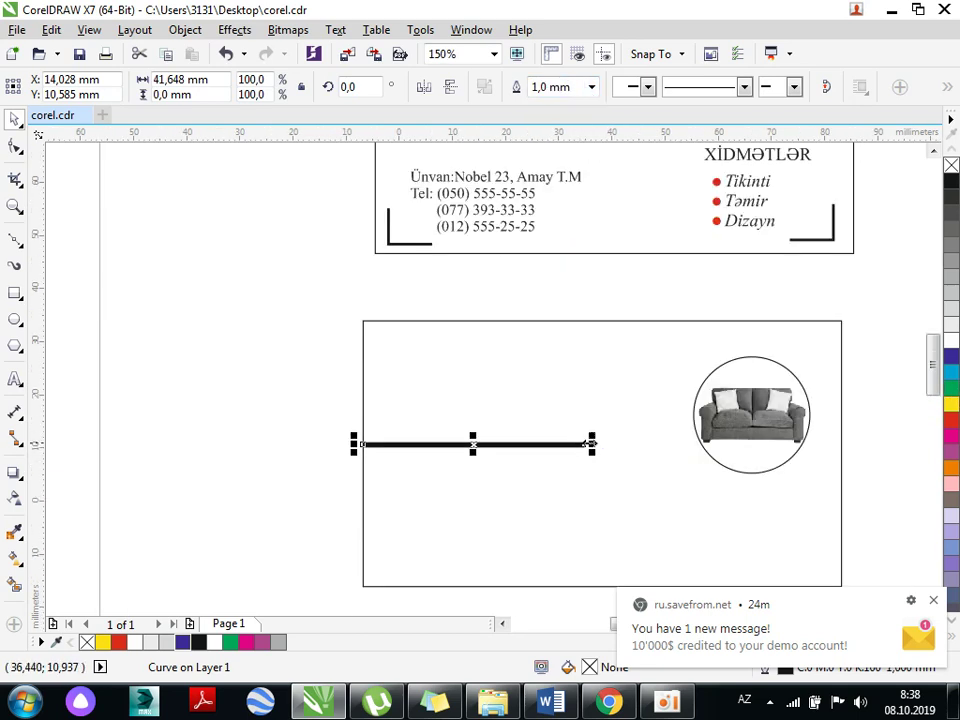
{"action": "right_click", "coordinate": [950, 425]}
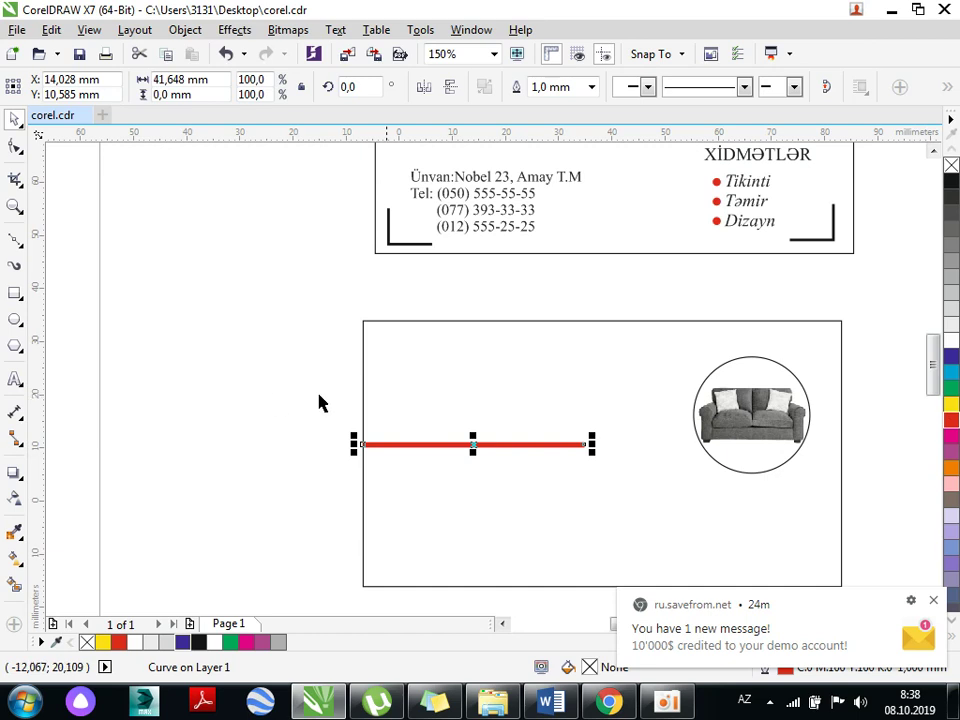
{"action": "left_click", "coordinate": [591, 87]}
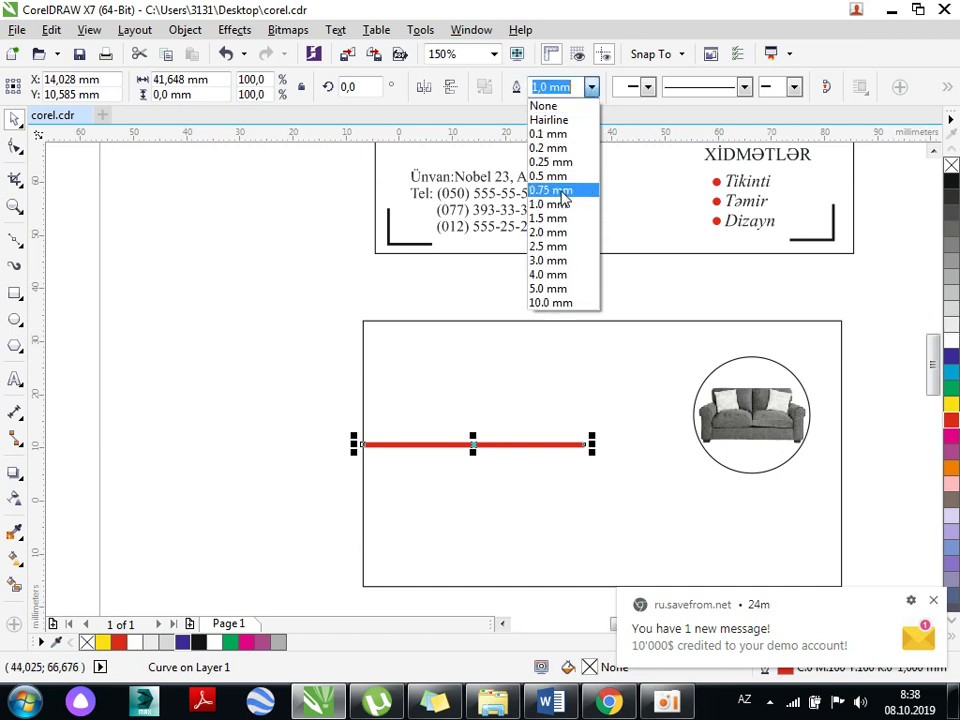
{"action": "left_click", "coordinate": [553, 188]}
{"action": "left_click", "coordinate": [290, 370]}
{"action": "scroll", "coordinate": [356, 378], "scroll_direction": "down", "scroll_amount": 1}
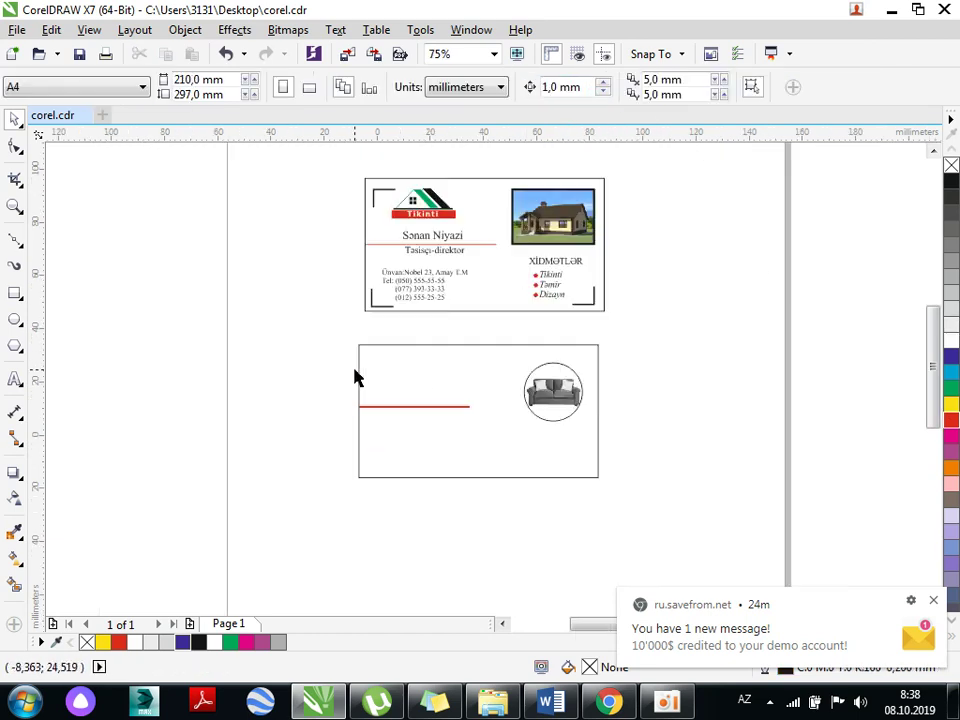
Step: Add 12 pt text above the red line containing the card holder's name
{"action": "left_click", "coordinate": [15, 380]}
{"action": "scroll", "coordinate": [395, 405], "scroll_direction": "up", "scroll_amount": 1}
{"action": "left_click", "coordinate": [395, 405]}
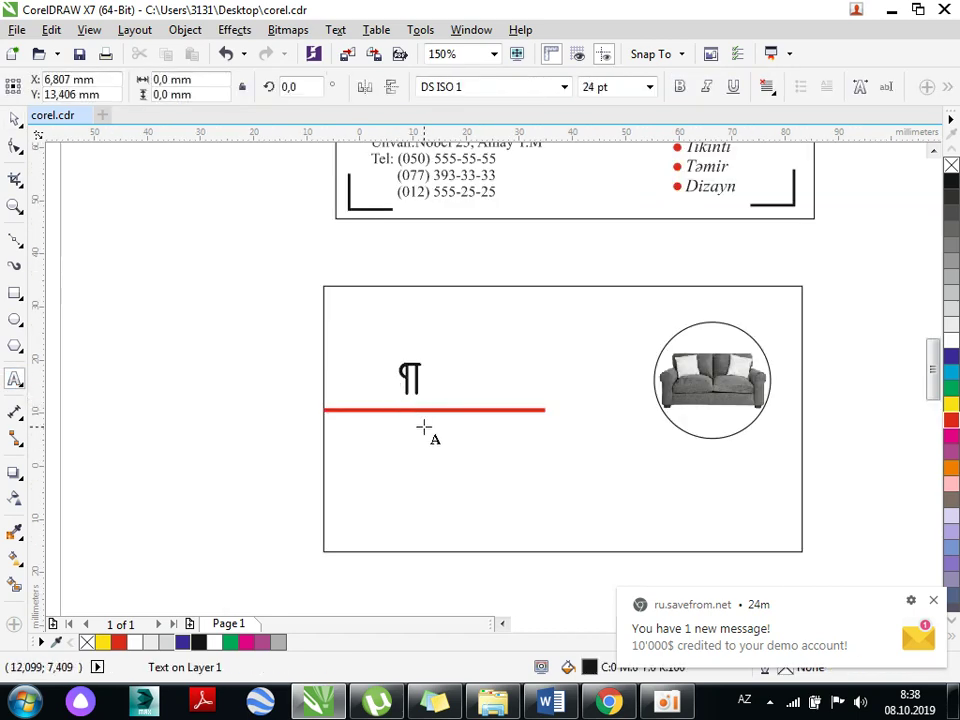
{"action": "left_click", "coordinate": [649, 87]}
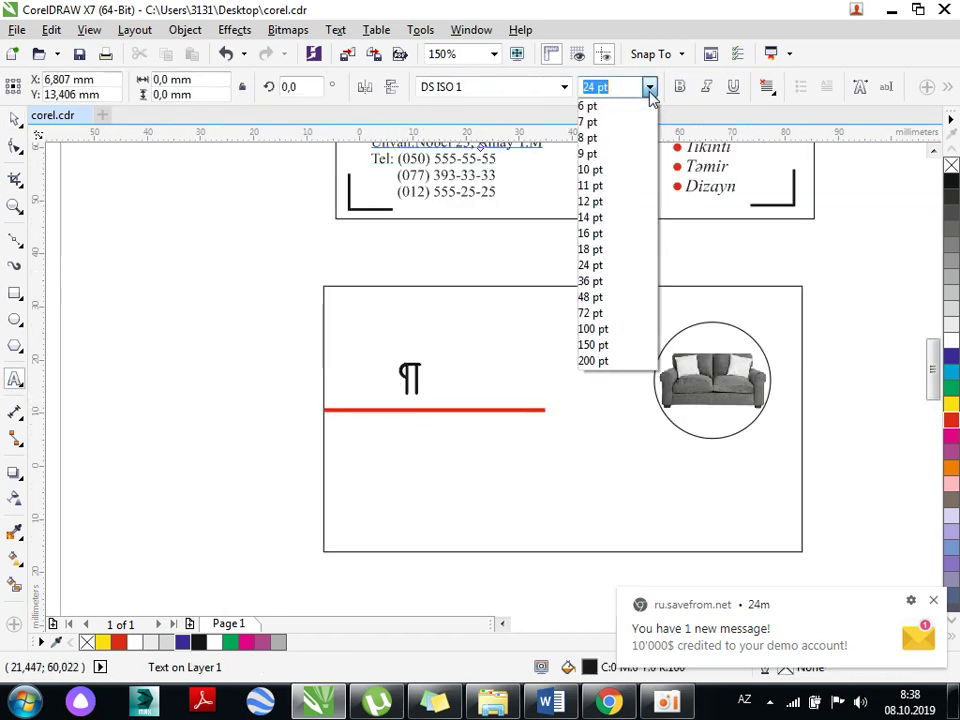
{"action": "left_click", "coordinate": [615, 202]}
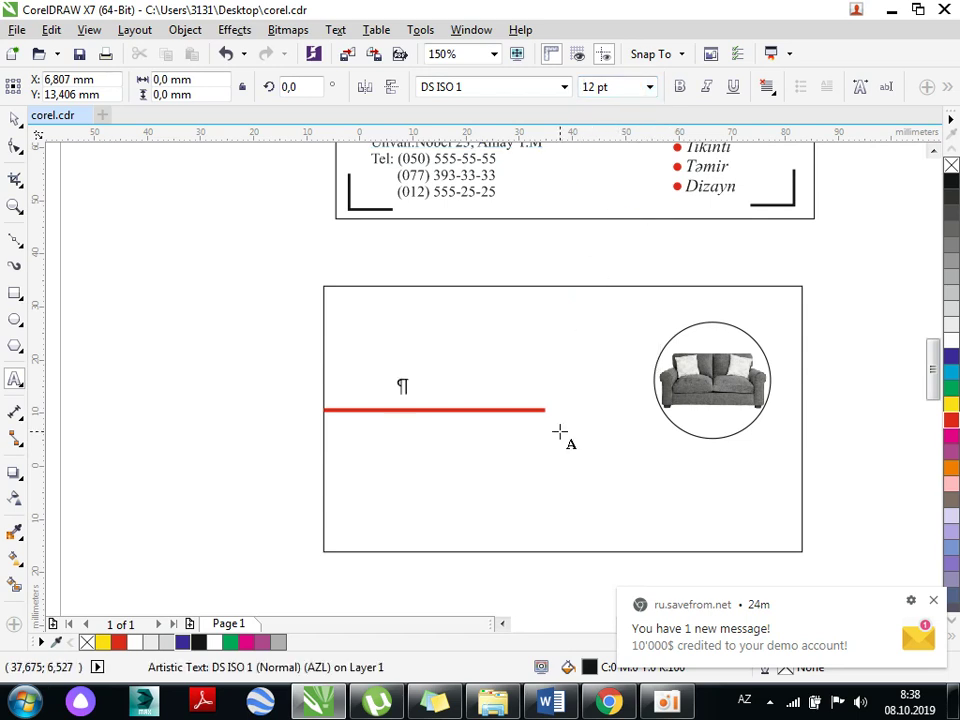
{"action": "key", "text": "Escape"}
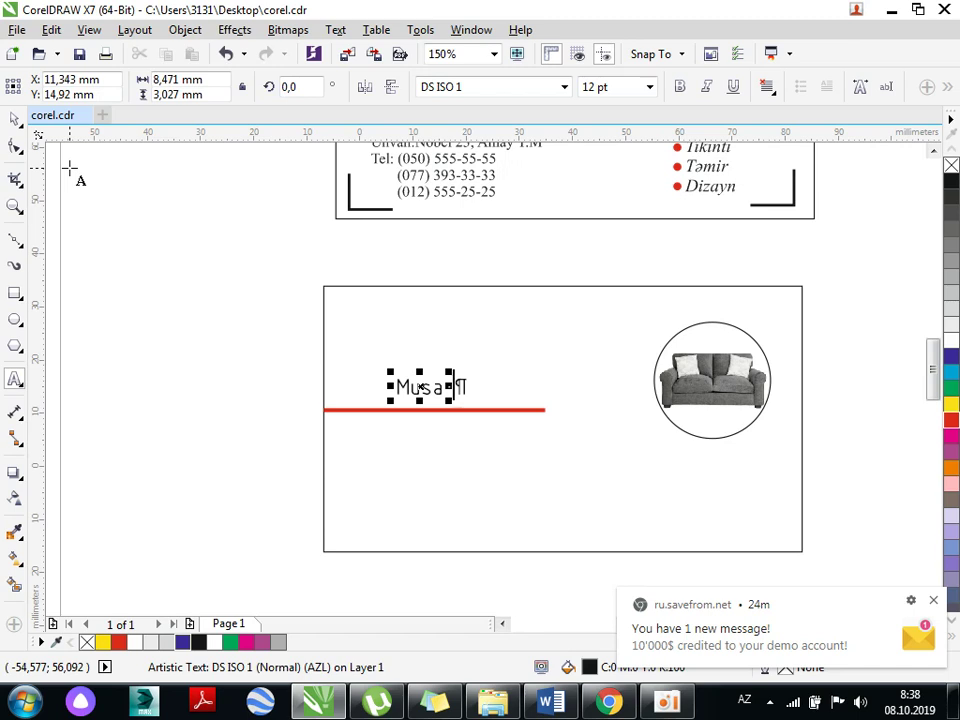
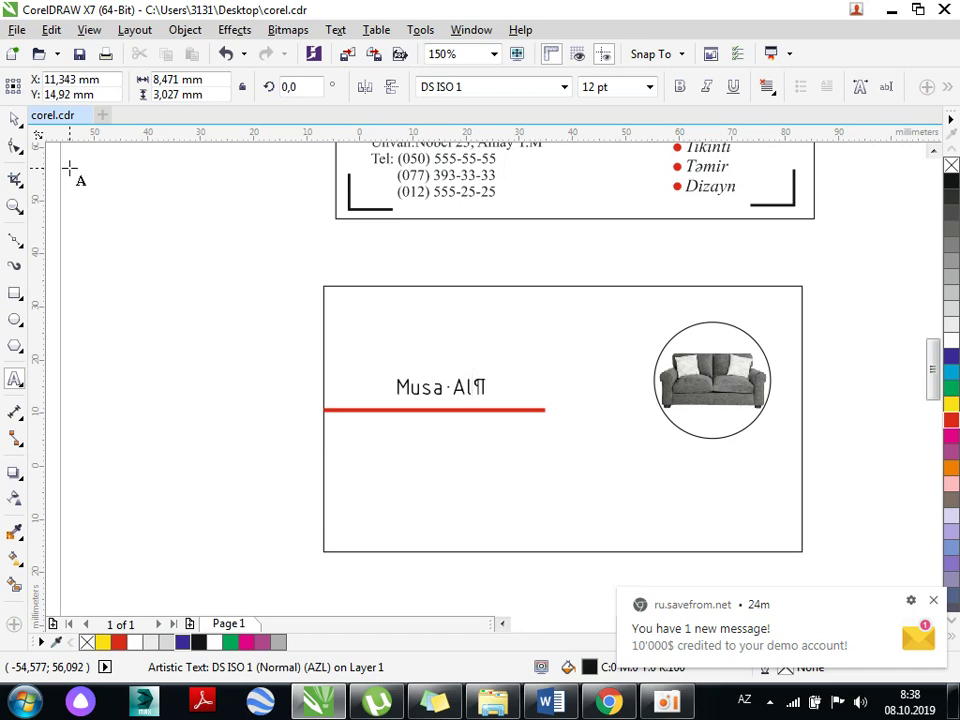
Step: Move the name text so it sits just above the red line
{"action": "left_click", "coordinate": [15, 118]}
{"action": "mouse_move", "coordinate": [455, 388]}
{"action": "left_mouse_down"}
{"action": "mouse_move", "coordinate": [467, 386]}
{"action": "mouse_move", "coordinate": [441, 394]}
{"action": "left_mouse_up"}
{"action": "left_click", "coordinate": [440, 395]}
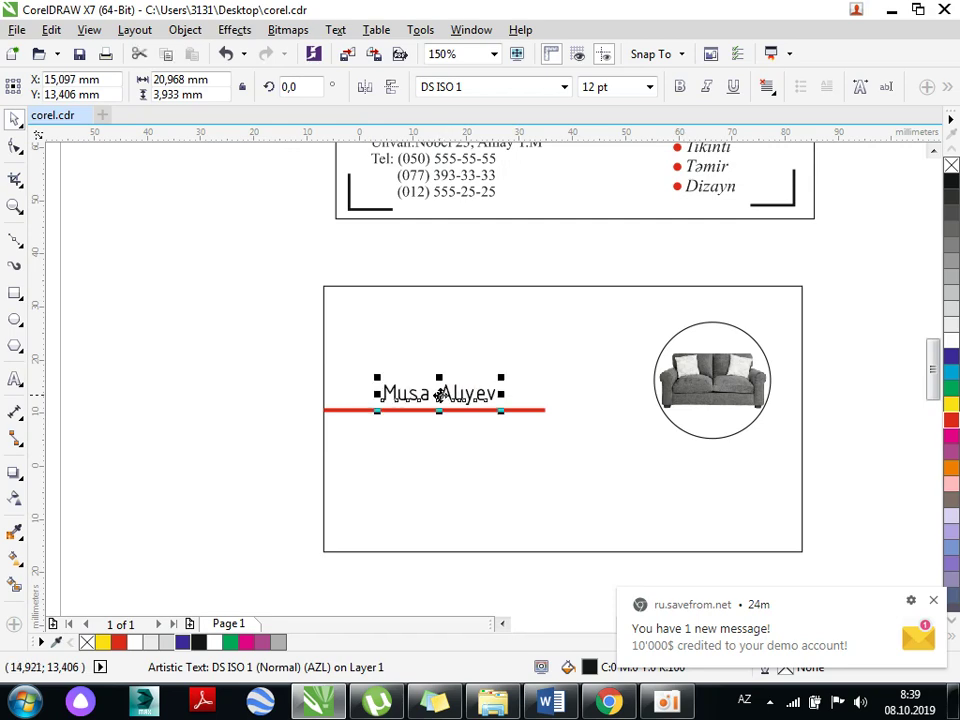
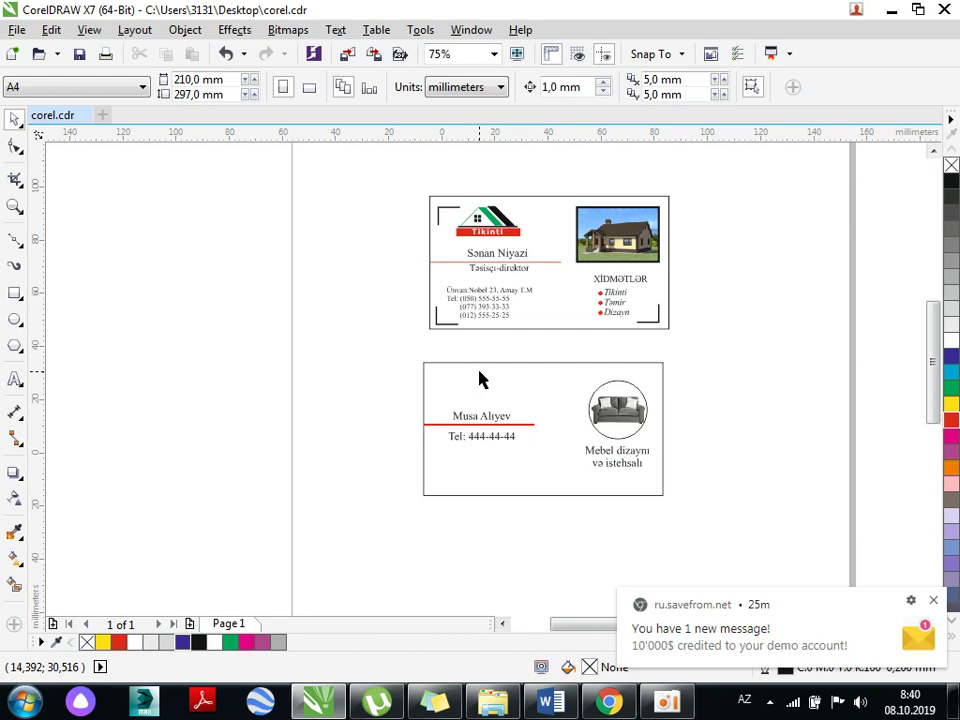
{"action": "scroll", "coordinate": [489, 222], "scroll_direction": "up", "scroll_amount": 2}
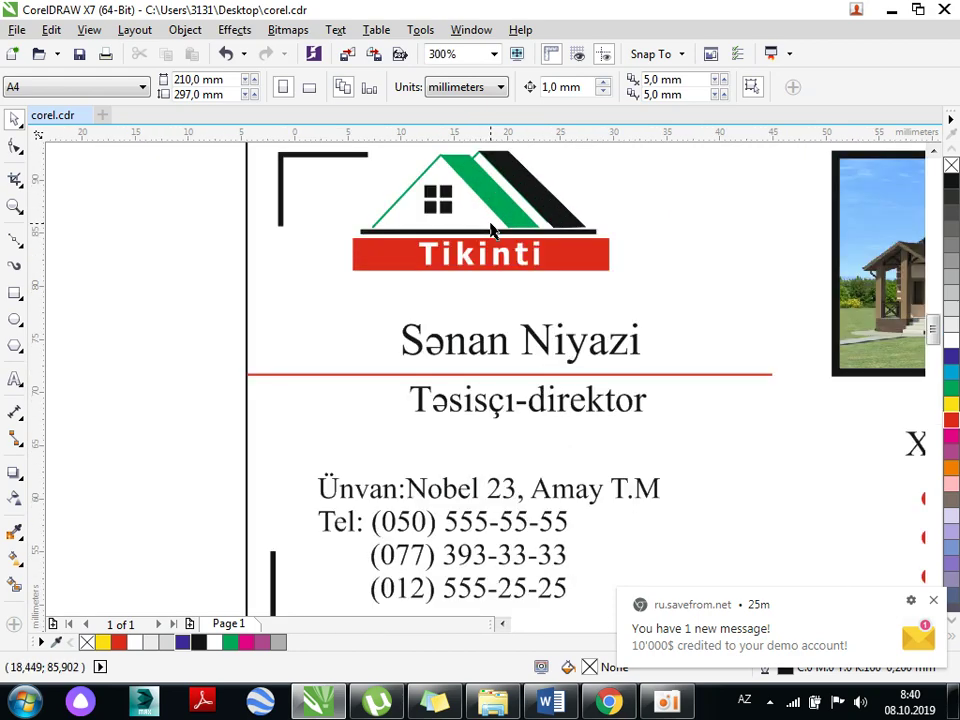
{"action": "scroll", "coordinate": [450, 233], "scroll_direction": "down", "scroll_amount": 2}
{"action": "scroll", "coordinate": [465, 386], "scroll_direction": "up", "scroll_amount": 1}
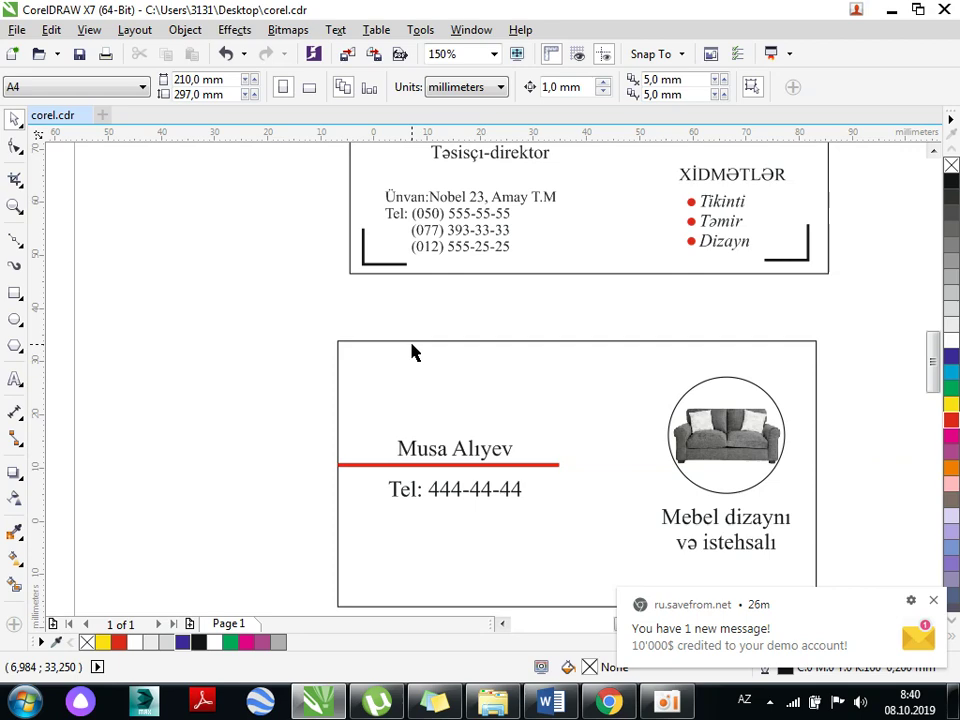
Step: Draw a wide rectangle above the name, skew it into a parallelogram, and shrink it to about 69%
{"action": "left_click", "coordinate": [16, 295]}
{"action": "scroll", "coordinate": [429, 407], "scroll_direction": "up", "scroll_amount": 2}
{"action": "scroll", "coordinate": [360, 370], "scroll_direction": "down", "scroll_amount": 1}
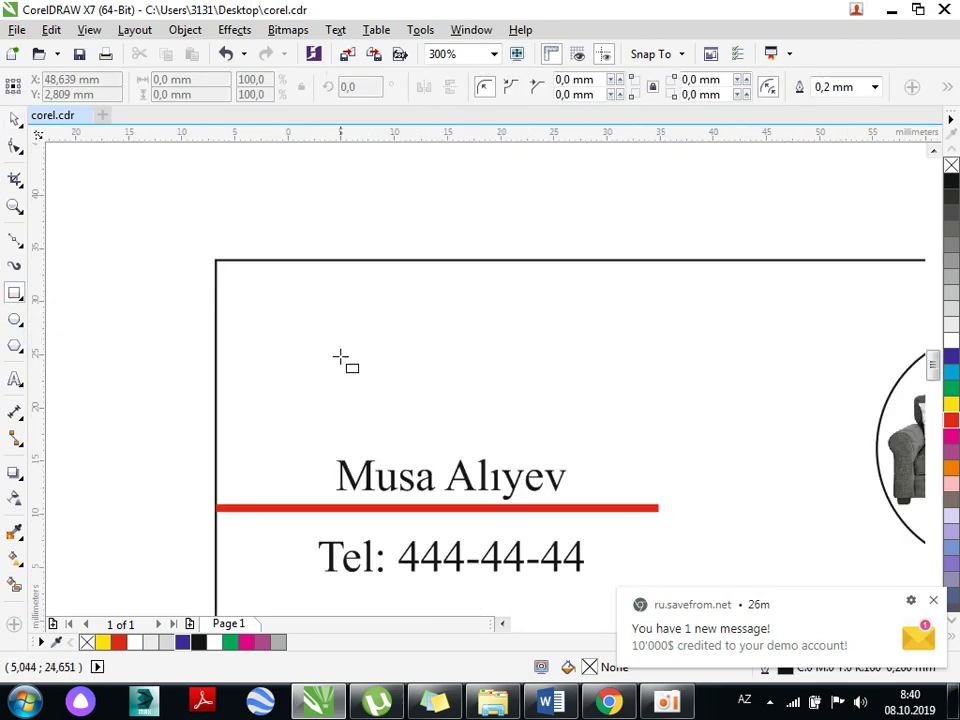
{"action": "left_click_drag", "start_coordinate": [327, 347], "coordinate": [526, 402]}
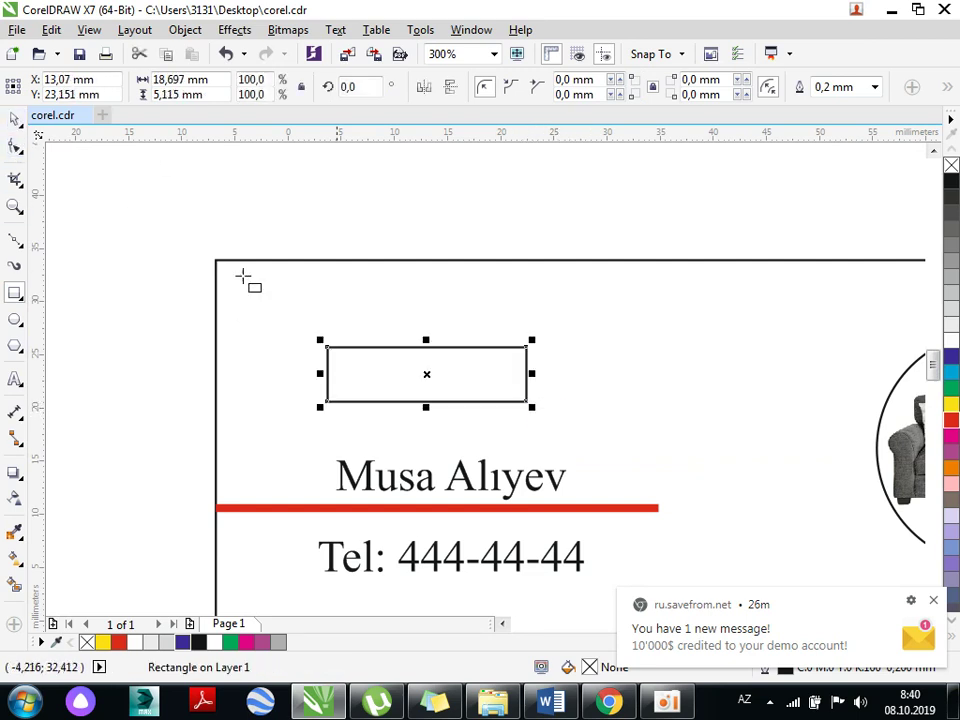
{"action": "left_click", "coordinate": [428, 378]}
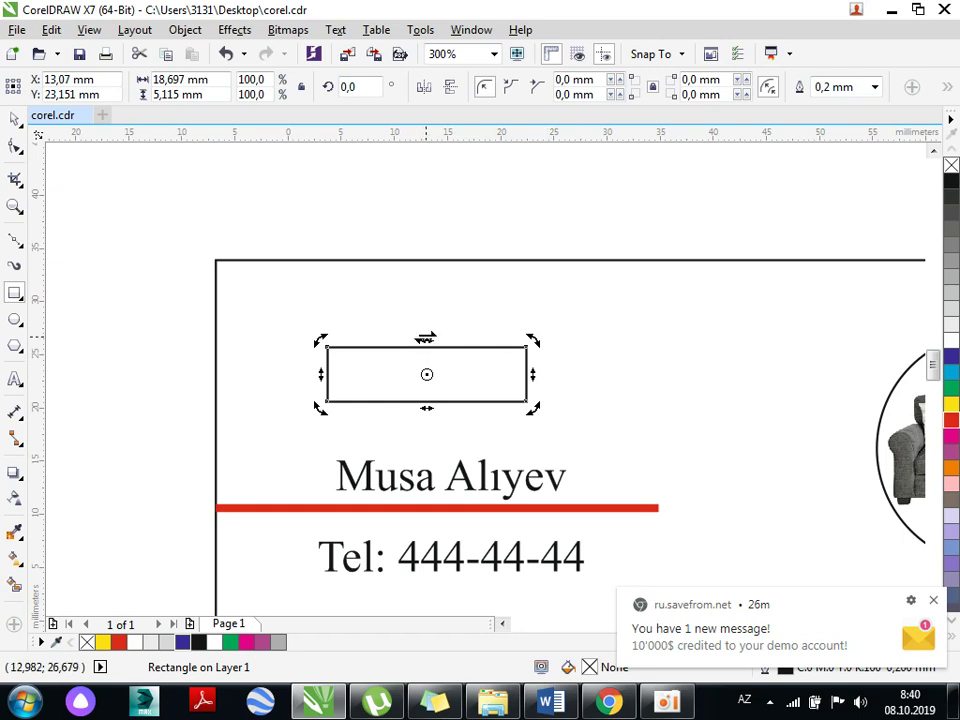
{"action": "left_click_drag", "start_coordinate": [426, 338], "coordinate": [484, 349]}
{"action": "left_click", "coordinate": [16, 120]}
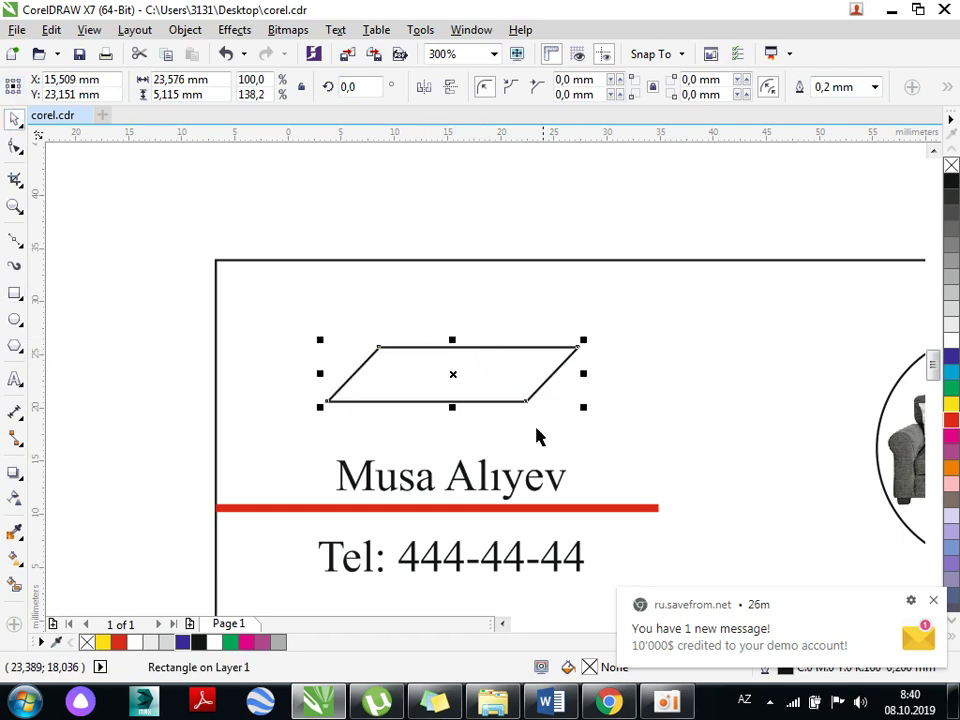
{"action": "left_click_drag", "start_coordinate": [585, 415], "coordinate": [560, 390]}
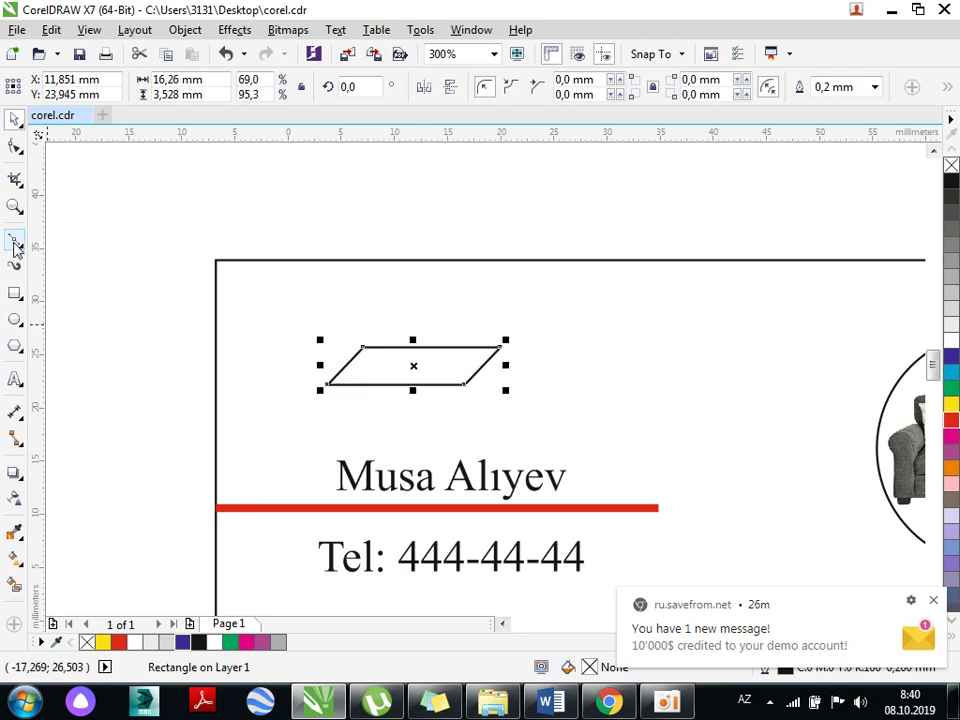
{"action": "left_click", "coordinate": [128, 256]}
Step: Draw the box's front face rectangle under the parallelogram
{"action": "left_click", "coordinate": [15, 293]}
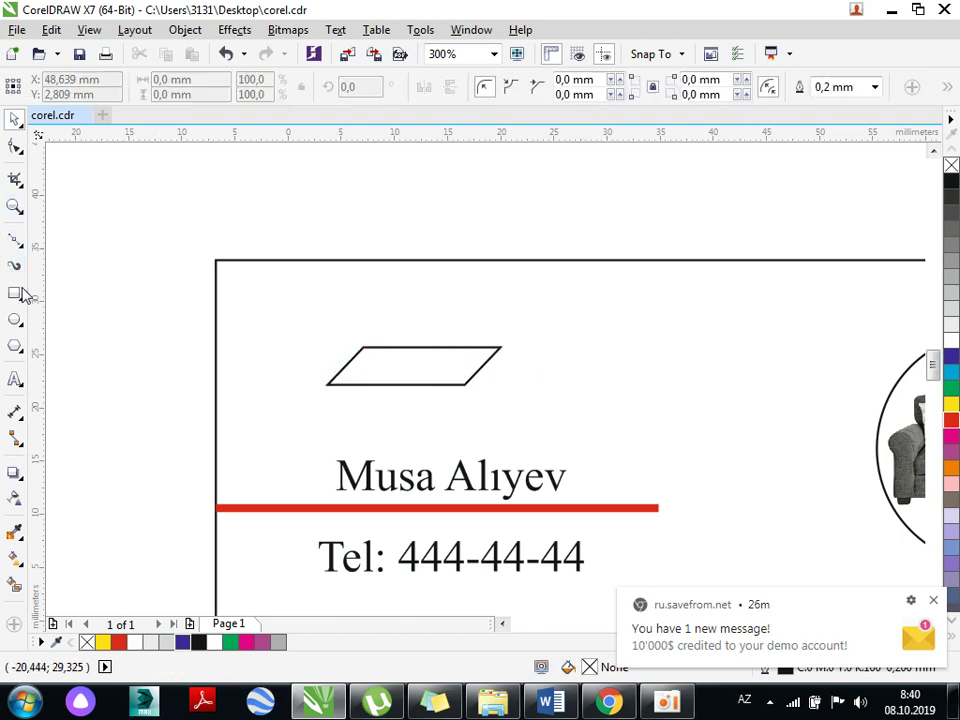
{"action": "left_click_drag", "start_coordinate": [327, 384], "coordinate": [465, 414]}
{"action": "scroll", "coordinate": [465, 410], "scroll_direction": "up", "scroll_amount": 2}
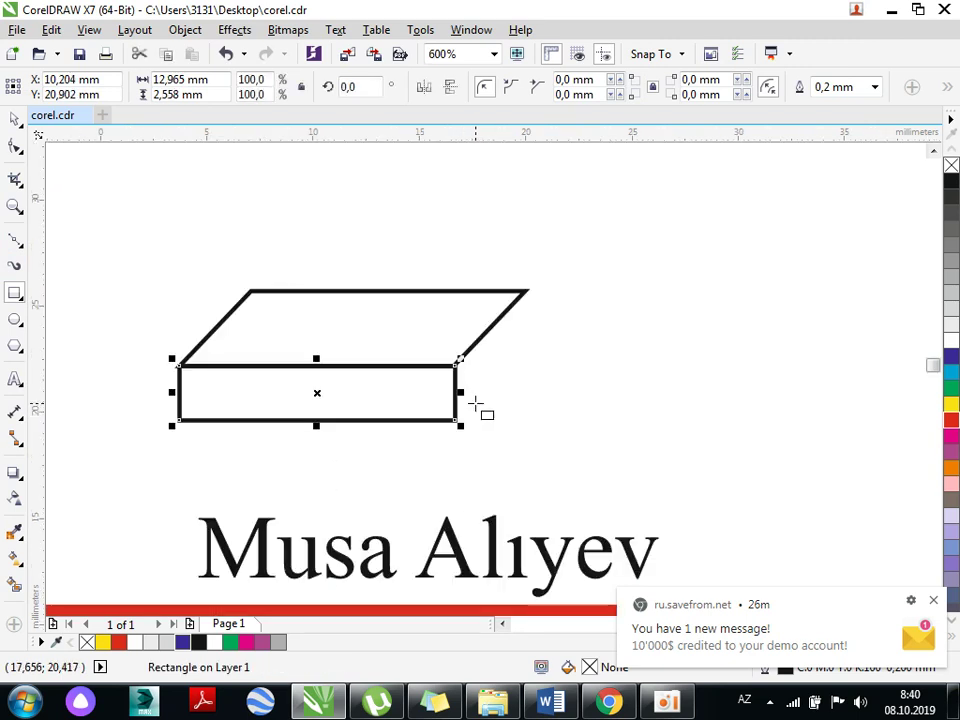
Step: Add a side face beside the front, narrowed to about 70% and slanted up to meet the top edge
{"action": "left_click_drag", "start_coordinate": [456, 366], "coordinate": [620, 421]}
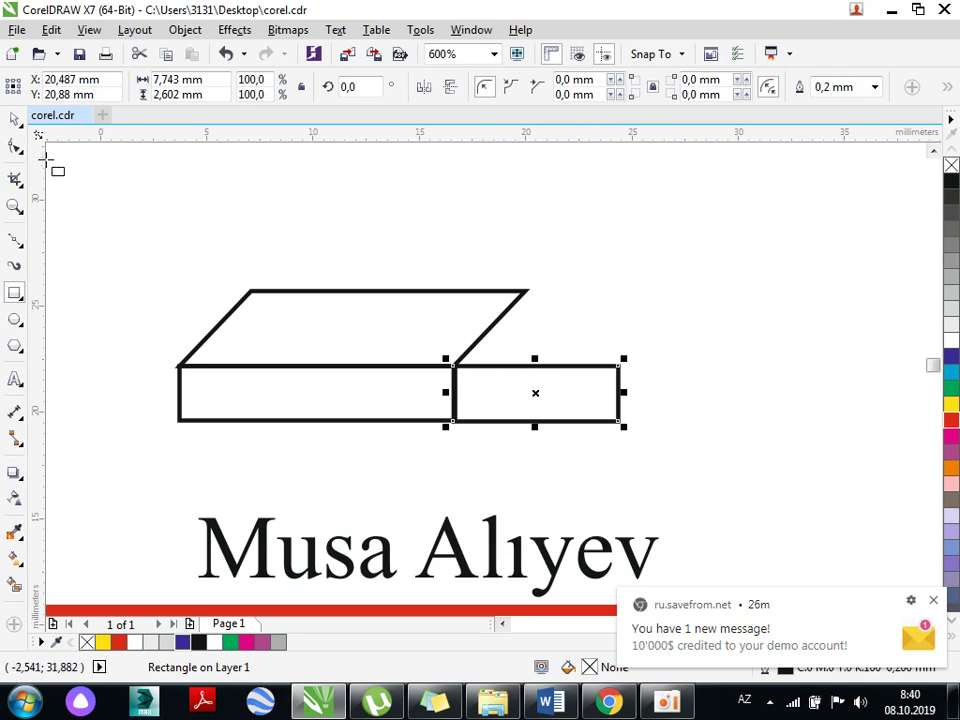
{"action": "left_click", "coordinate": [17, 146]}
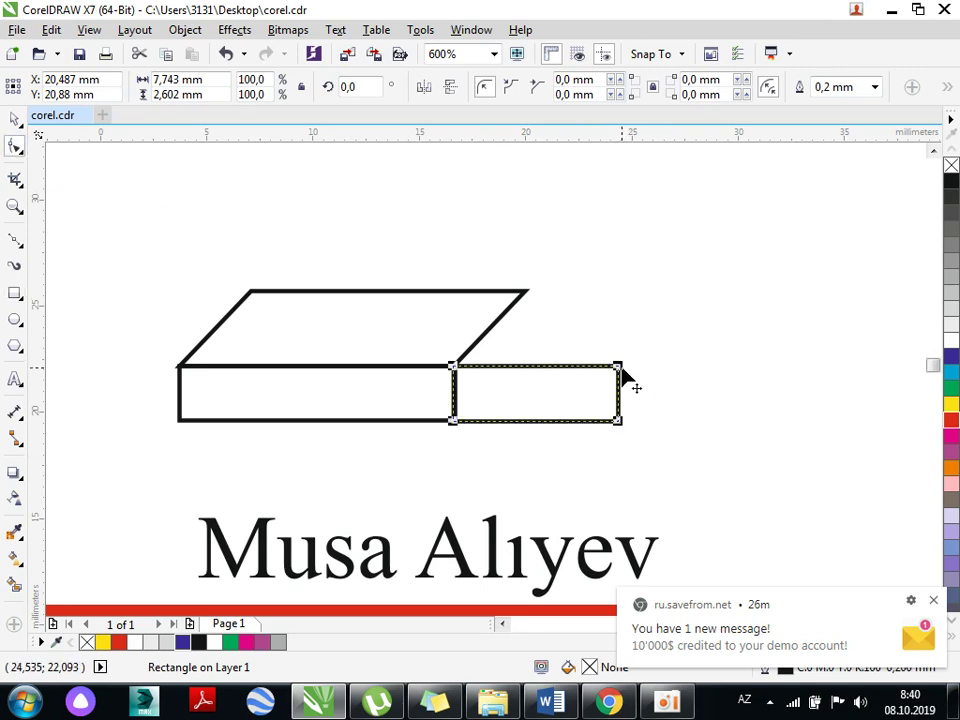
{"action": "left_click", "coordinate": [14, 119]}
{"action": "left_click_drag", "start_coordinate": [621, 393], "coordinate": [544, 276]}
{"action": "left_click", "coordinate": [512, 395]}
{"action": "left_click", "coordinate": [611, 296]}
{"action": "left_click", "coordinate": [570, 281]}
{"action": "left_click_drag", "start_coordinate": [572, 336], "coordinate": [536, 375]}
{"action": "left_click", "coordinate": [528, 295]}
Step: Shrink the side face so it fits snugly into the box's corner
{"action": "scroll", "coordinate": [535, 344], "scroll_direction": "down", "scroll_amount": 2}
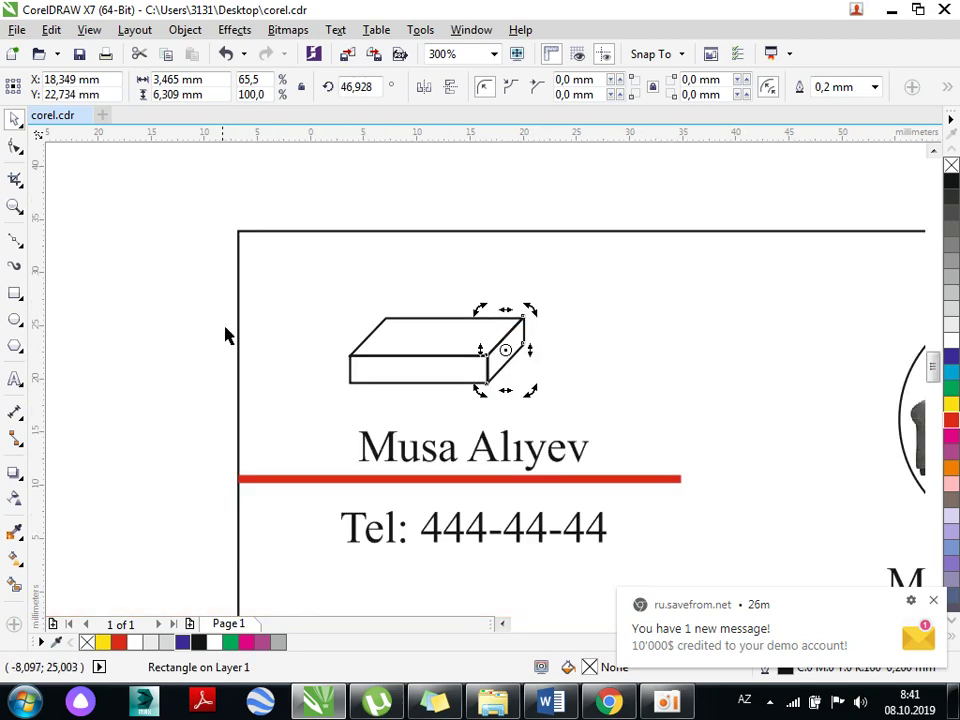
{"action": "left_click", "coordinate": [399, 285]}
{"action": "scroll", "coordinate": [523, 321], "scroll_direction": "up", "scroll_amount": 2}
{"action": "left_click", "coordinate": [531, 325]}
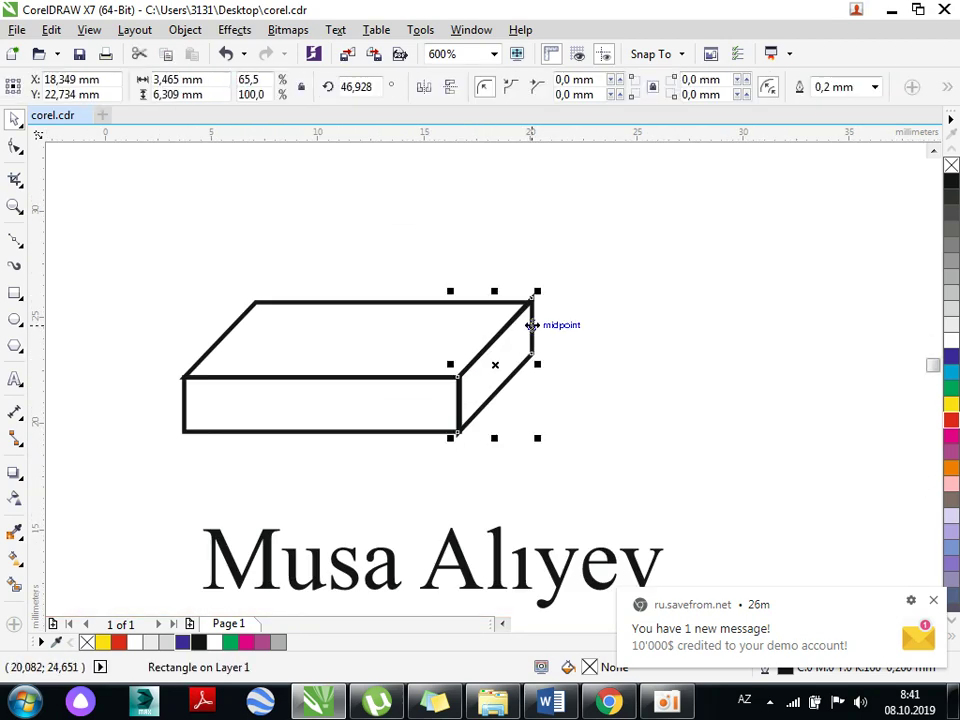
{"action": "scroll", "coordinate": [531, 325], "scroll_direction": "up", "scroll_amount": 2}
{"action": "left_click_drag", "start_coordinate": [537, 266], "coordinate": [535, 280]}
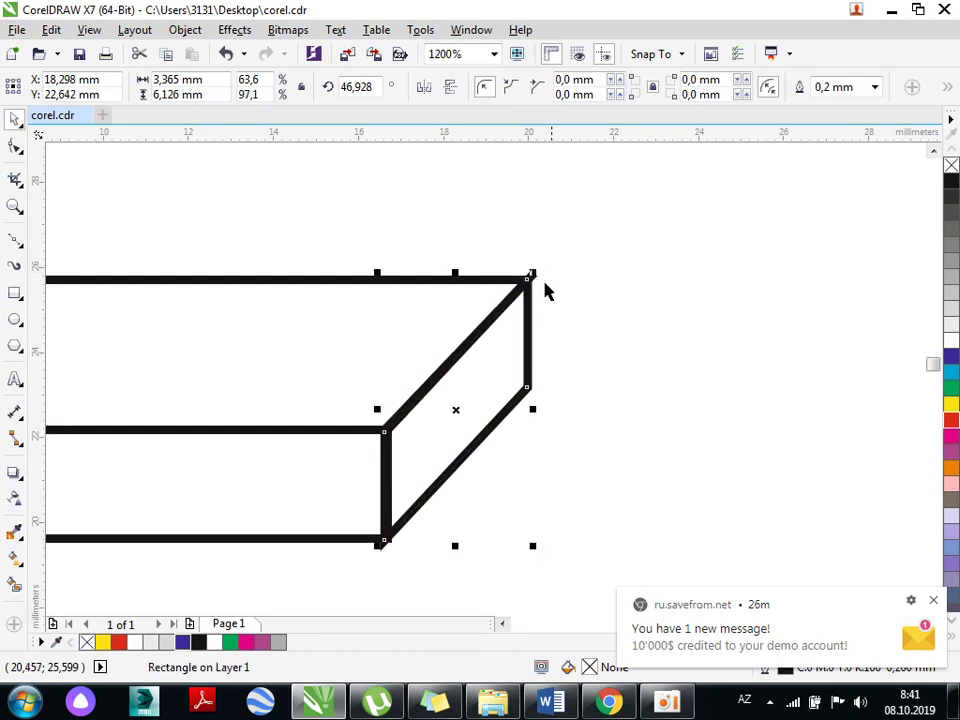
{"action": "scroll", "coordinate": [540, 300], "scroll_direction": "up", "scroll_amount": 2}
{"action": "scroll", "coordinate": [540, 300], "scroll_direction": "down", "scroll_amount": 4}
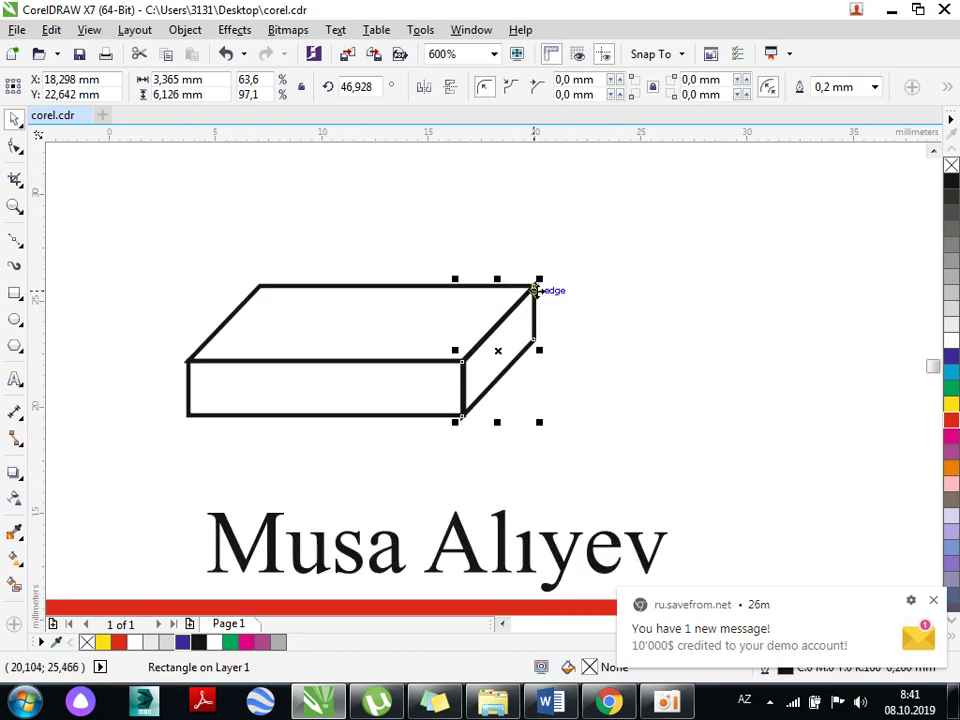
{"action": "scroll", "coordinate": [540, 290], "scroll_direction": "down", "scroll_amount": 4}
{"action": "left_click", "coordinate": [352, 320]}
{"action": "scroll", "coordinate": [493, 318], "scroll_direction": "up", "scroll_amount": 4}
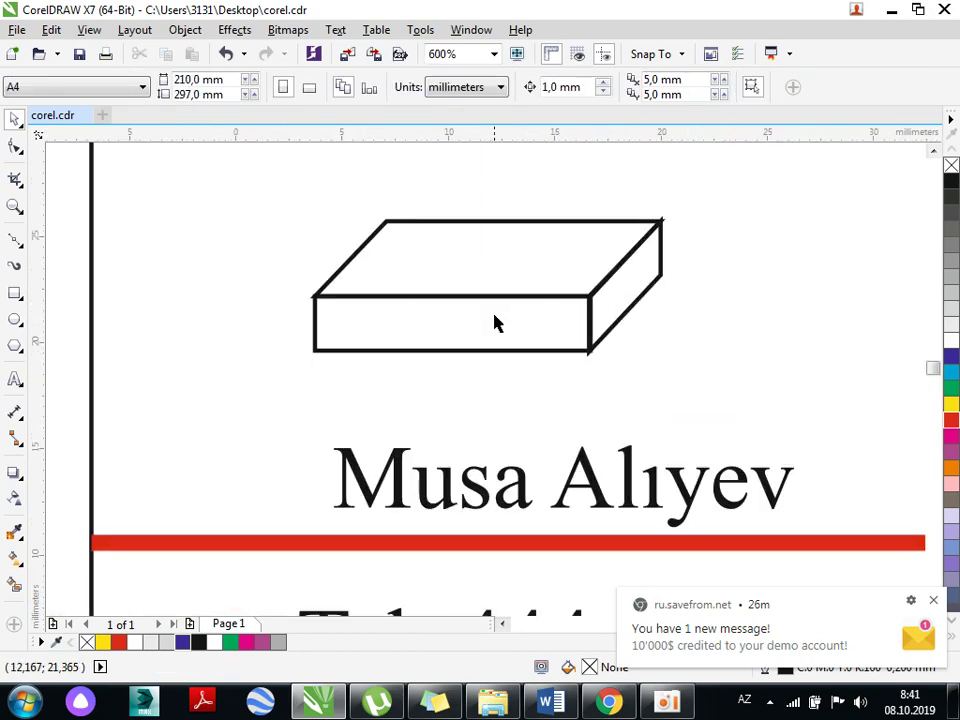
{"action": "scroll", "coordinate": [493, 321], "scroll_direction": "down", "scroll_amount": 2}
Step: Draw an upright backrest rectangle standing on top of the box
{"action": "left_click", "coordinate": [15, 292]}
{"action": "left_click_drag", "start_coordinate": [439, 280], "coordinate": [576, 230]}
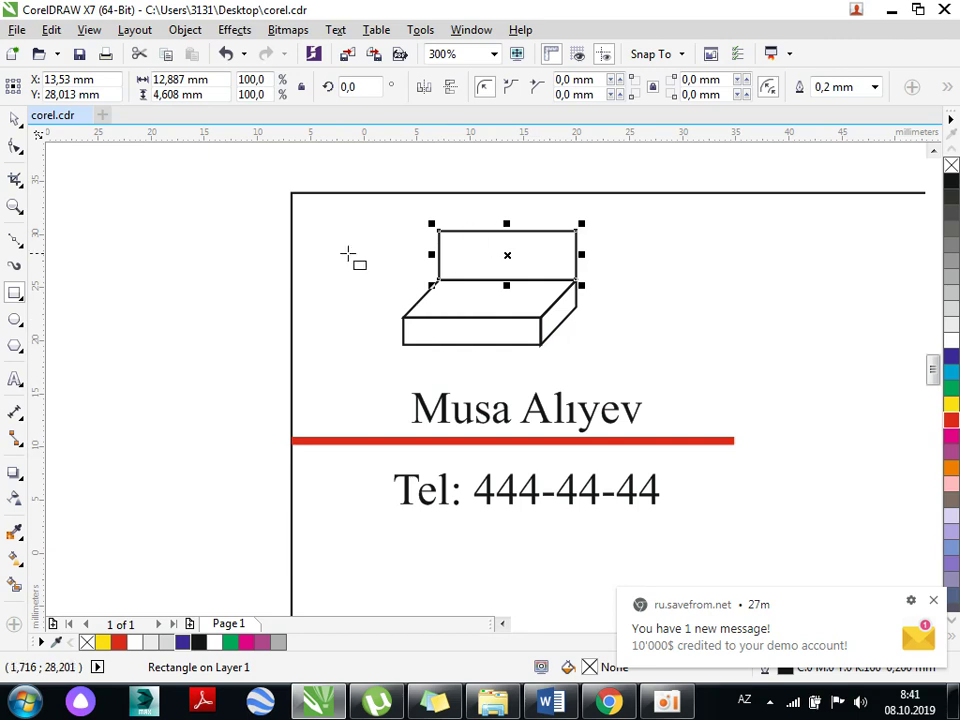
{"action": "left_click", "coordinate": [15, 118]}
{"action": "left_click", "coordinate": [332, 318]}
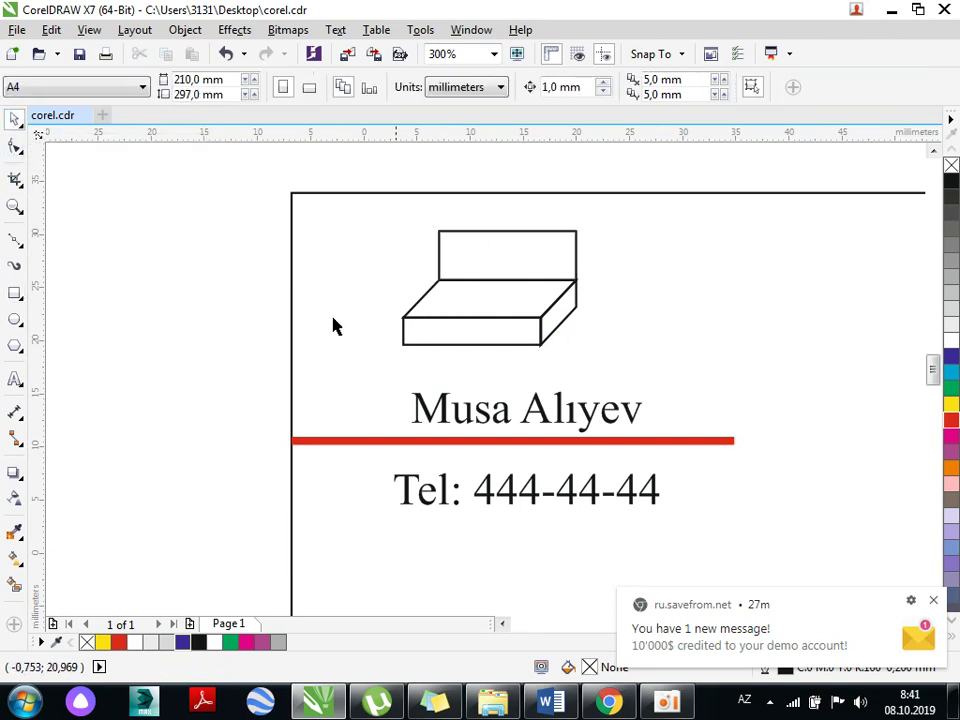
{"action": "scroll", "coordinate": [490, 373], "scroll_direction": "down", "scroll_amount": 2}
{"action": "scroll", "coordinate": [490, 373], "scroll_direction": "up", "scroll_amount": 2}
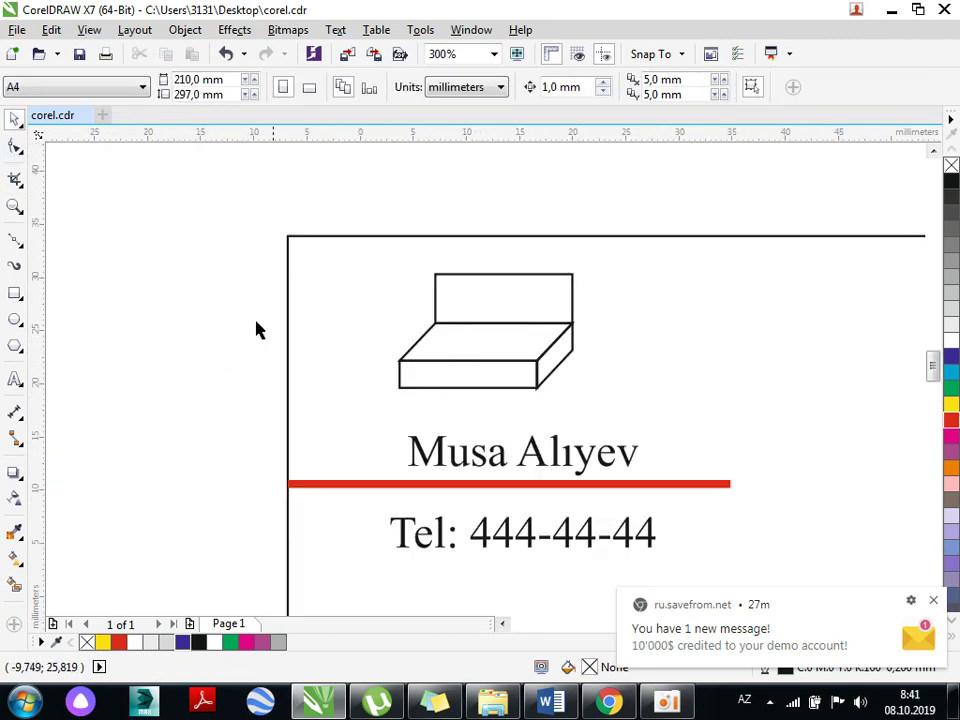
{"action": "left_click", "coordinate": [15, 293]}
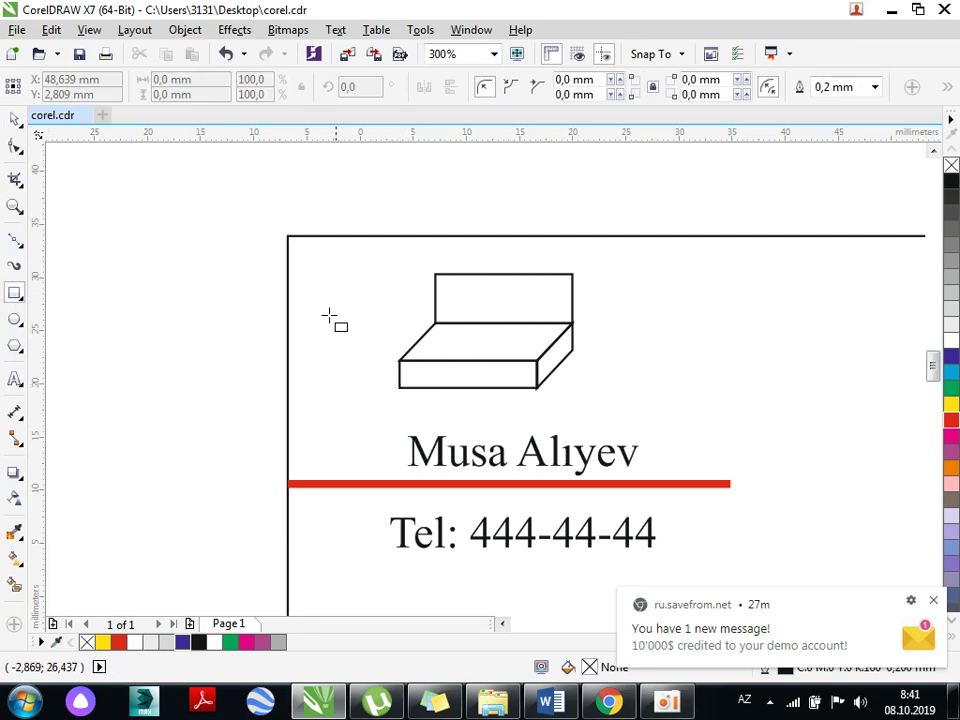
Step: Draw an armrest line from the box's left corner up to the backrest's edge
{"action": "left_click", "coordinate": [15, 240]}
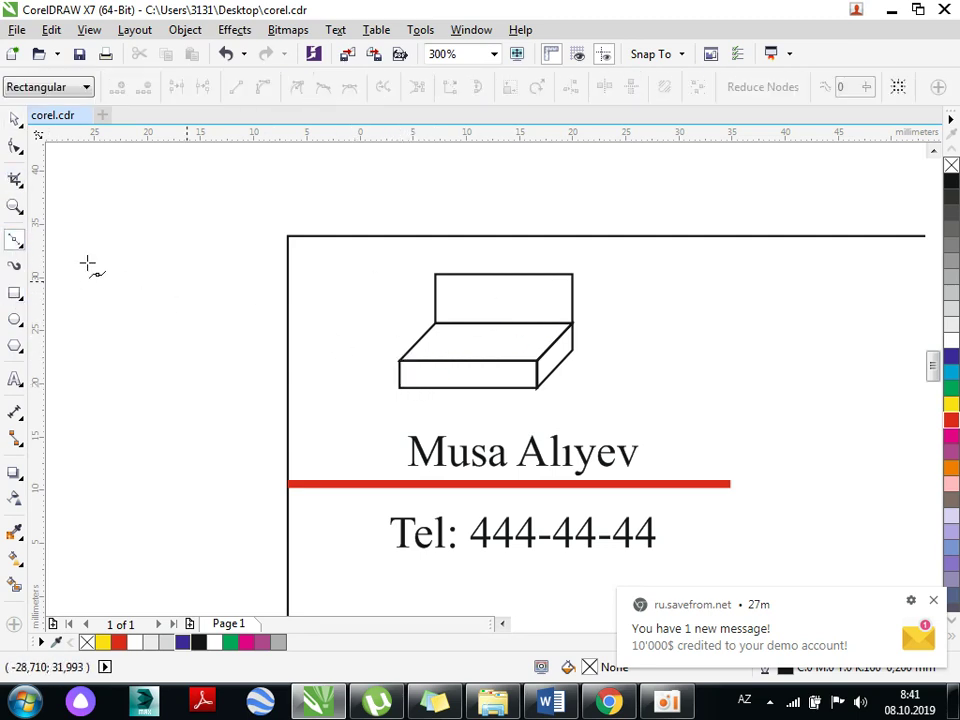
{"action": "left_click", "coordinate": [398, 359]}
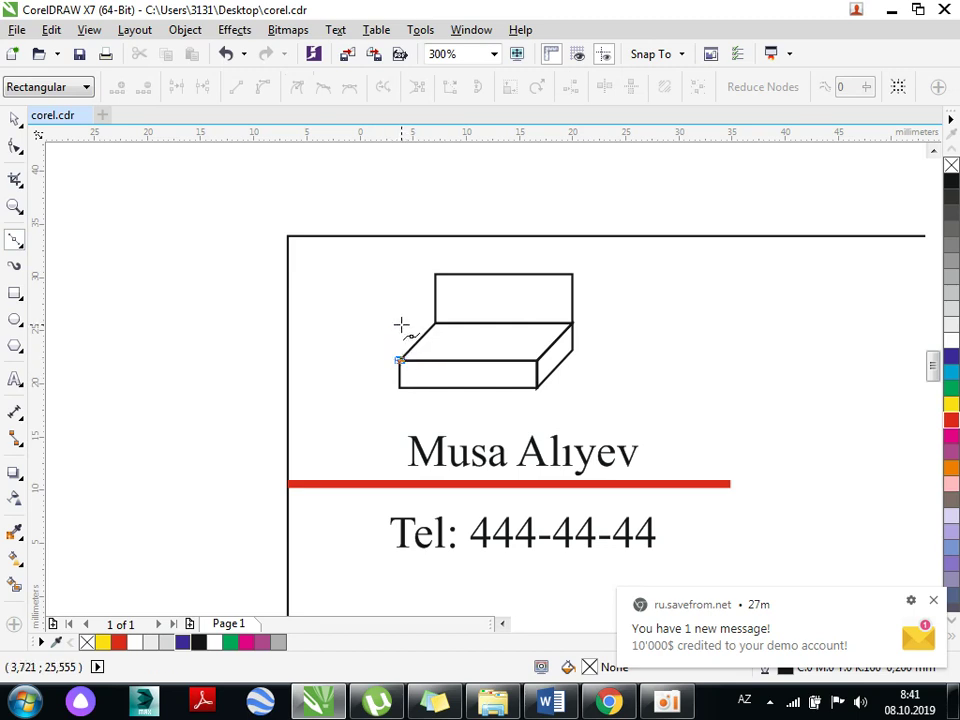
{"action": "left_click", "coordinate": [399, 325]}
{"action": "left_click", "coordinate": [437, 301]}
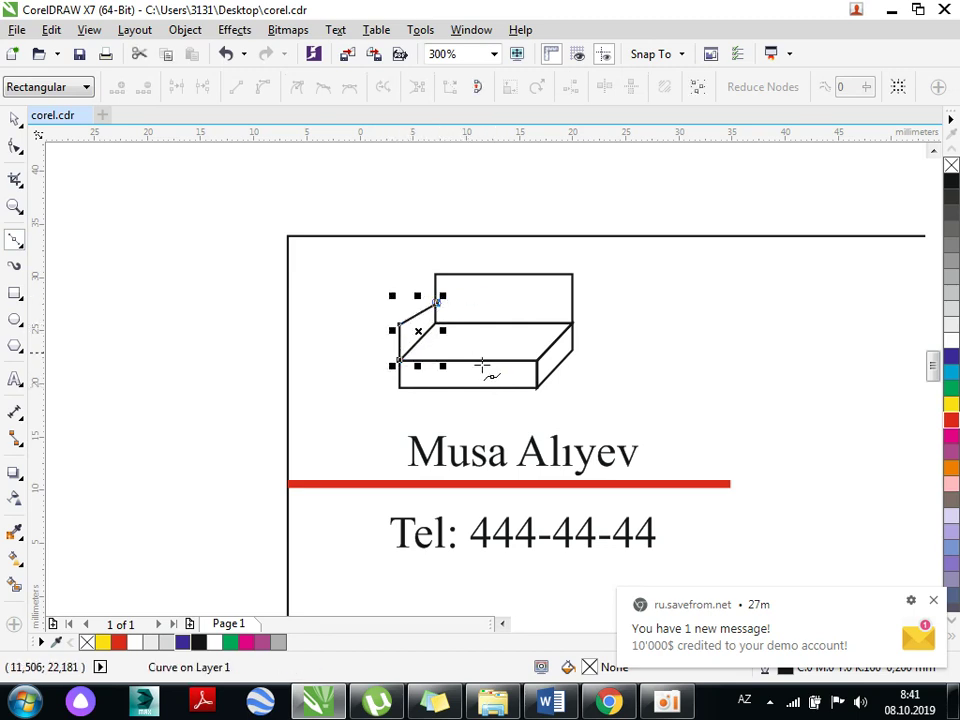
{"action": "left_click", "coordinate": [15, 148]}
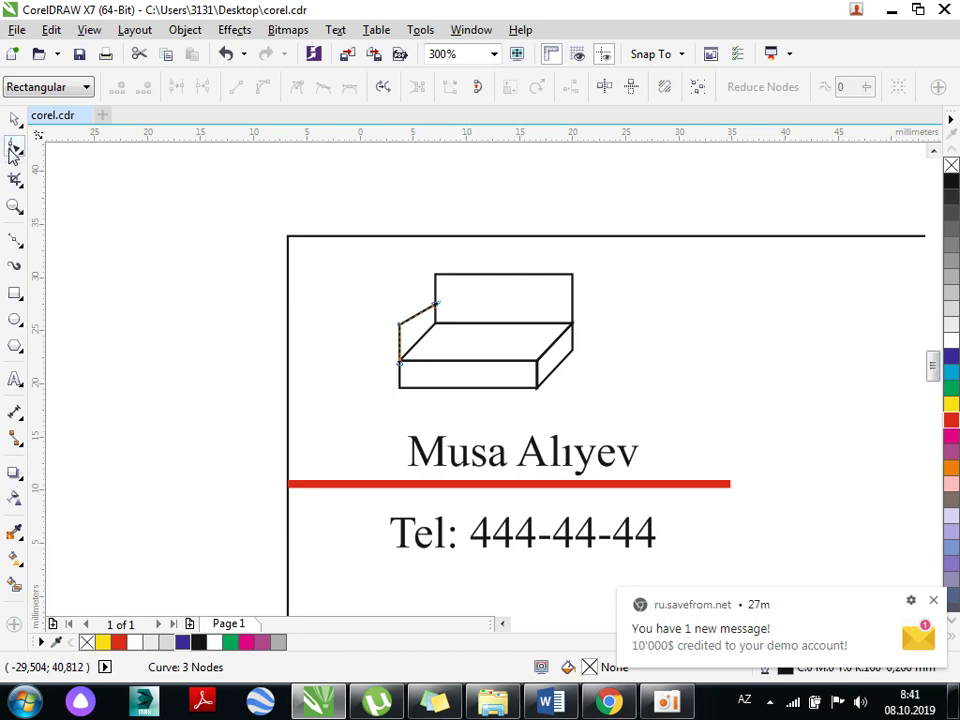
{"action": "scroll", "coordinate": [439, 297], "scroll_direction": "up", "scroll_amount": 2}
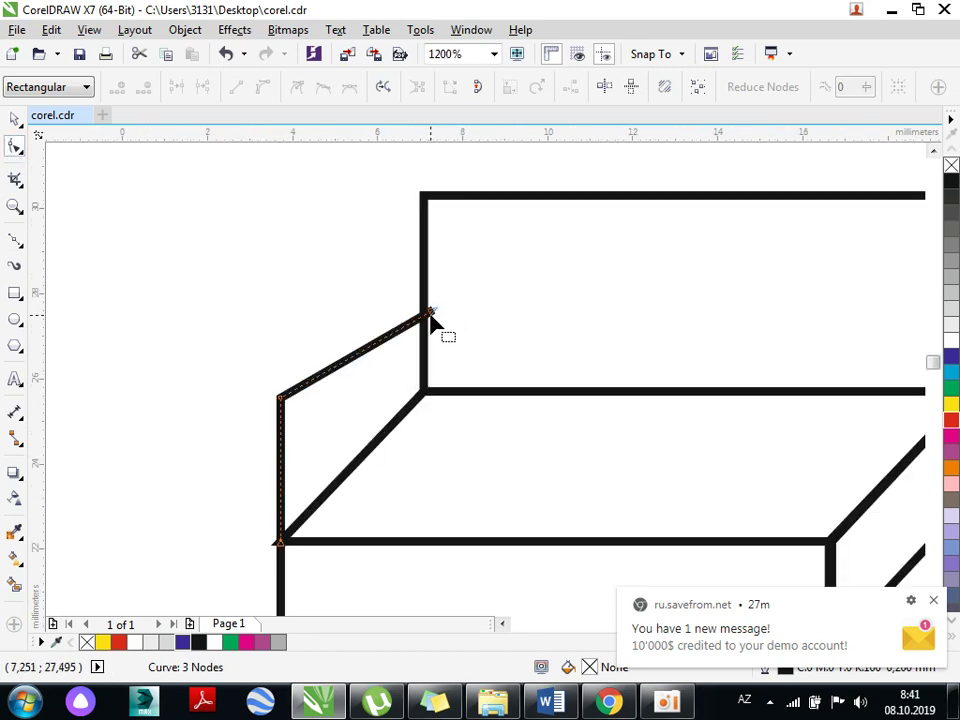
{"action": "left_click_drag", "start_coordinate": [430, 315], "coordinate": [427, 274]}
Step: Place the armrest line at the box's right end
{"action": "scroll", "coordinate": [432, 308], "scroll_direction": "down", "scroll_amount": 1}
{"action": "scroll", "coordinate": [431, 306], "scroll_direction": "up", "scroll_amount": 1}
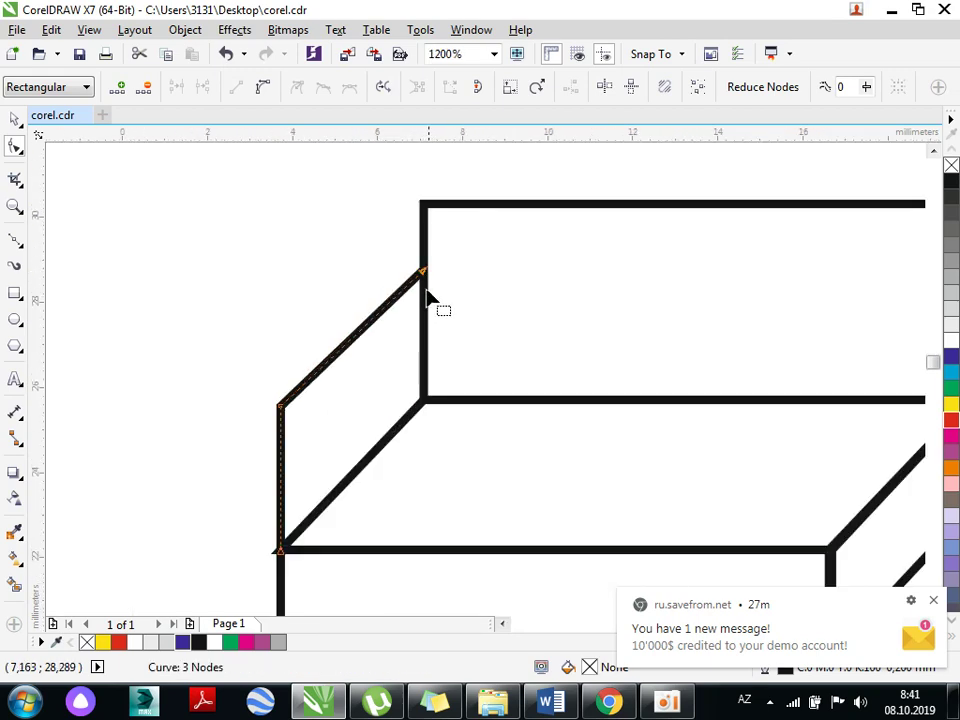
{"action": "scroll", "coordinate": [430, 300], "scroll_direction": "down", "scroll_amount": 2}
{"action": "left_click", "coordinate": [15, 119]}
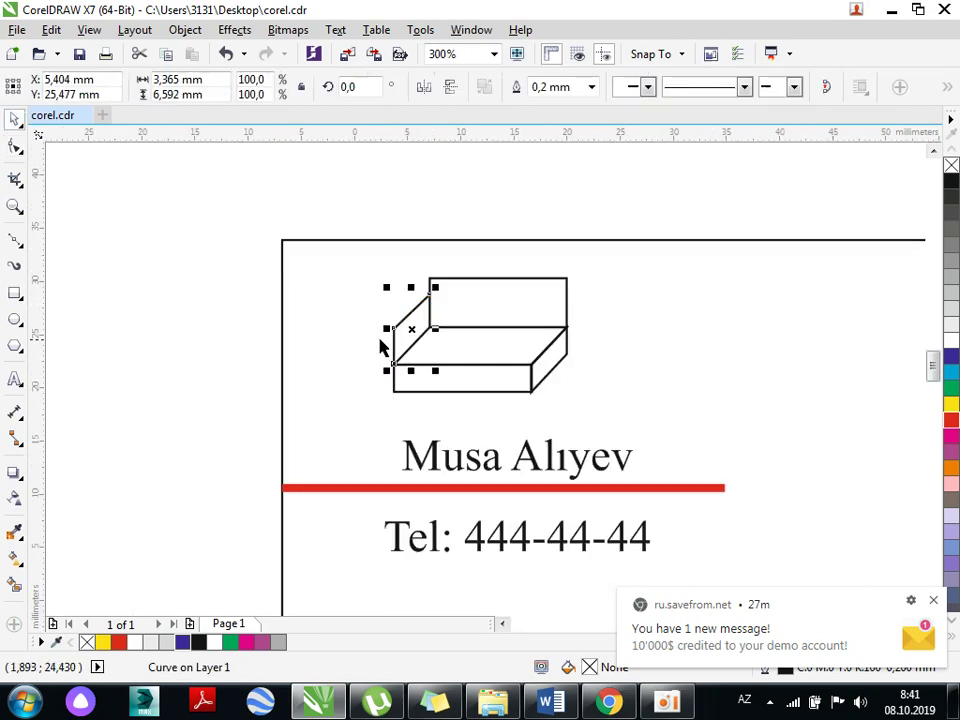
{"action": "left_click_drag", "start_coordinate": [391, 381], "coordinate": [535, 377]}
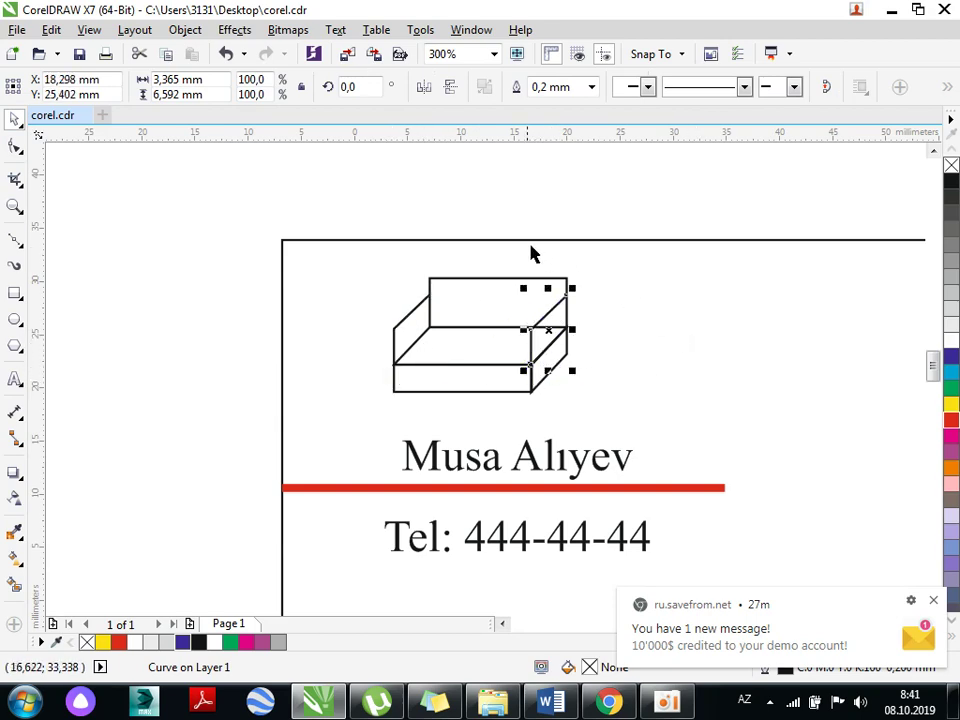
{"action": "scroll", "coordinate": [566, 360], "scroll_direction": "down", "scroll_amount": 2}
{"action": "left_click", "coordinate": [330, 352]}
{"action": "scroll", "coordinate": [572, 364], "scroll_direction": "up", "scroll_amount": 2}
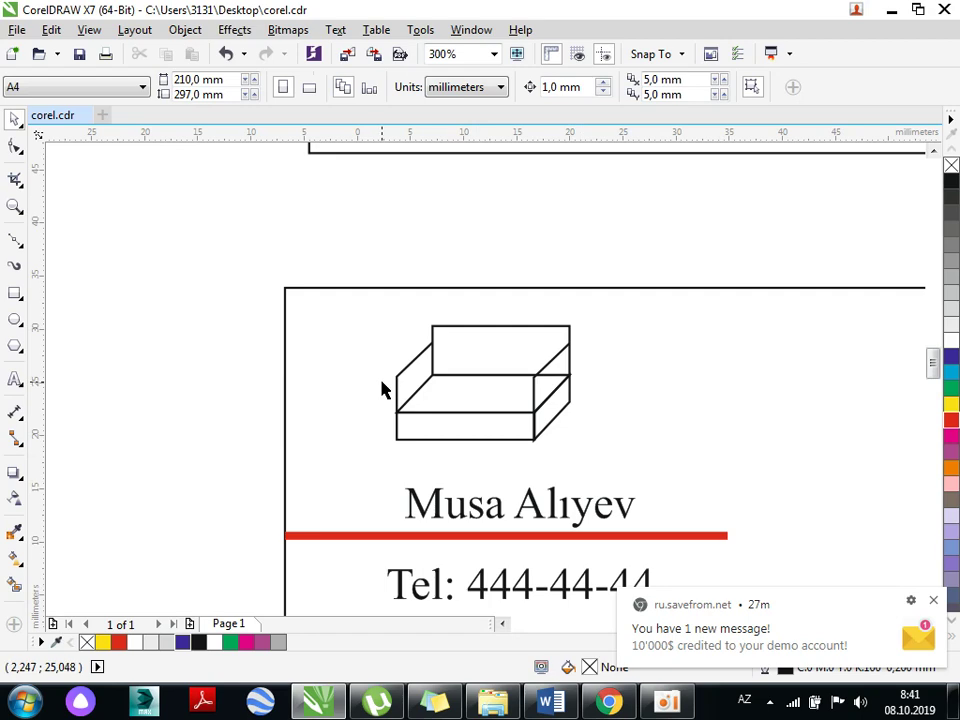
{"action": "scroll", "coordinate": [340, 394], "scroll_direction": "down", "scroll_amount": 1}
Step: Marquee-select the whole sofa and move it slightly down on the card
{"action": "left_click_drag", "start_coordinate": [229, 341], "coordinate": [497, 431]}
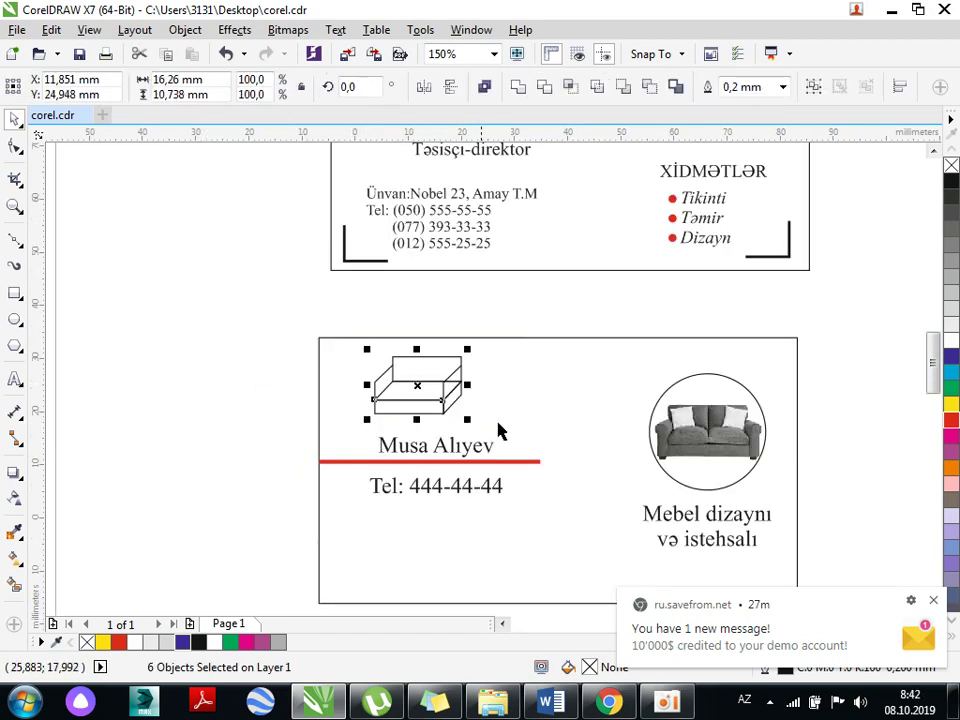
{"action": "scroll", "coordinate": [417, 389], "scroll_direction": "up", "scroll_amount": 1}
{"action": "left_click_drag", "start_coordinate": [418, 386], "coordinate": [419, 396]}
{"action": "left_click", "coordinate": [448, 401]}
{"action": "scroll", "coordinate": [505, 392], "scroll_direction": "up", "scroll_amount": 1}
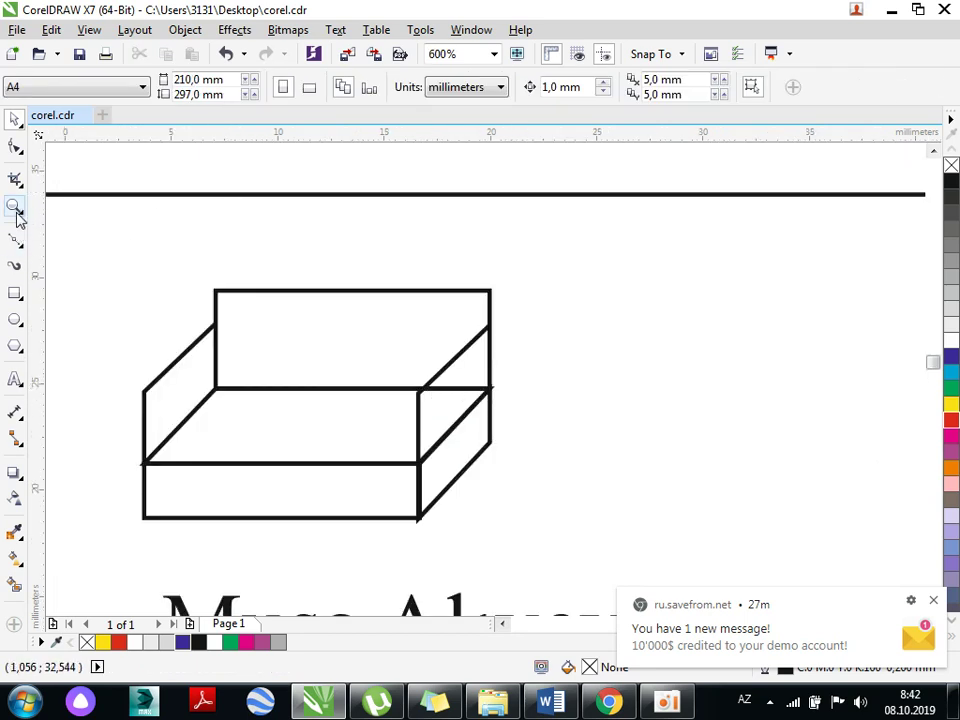
Step: Trim the stray line crossing the sofa's right arm with Virtual Segment Delete
{"action": "left_click", "coordinate": [15, 180]}
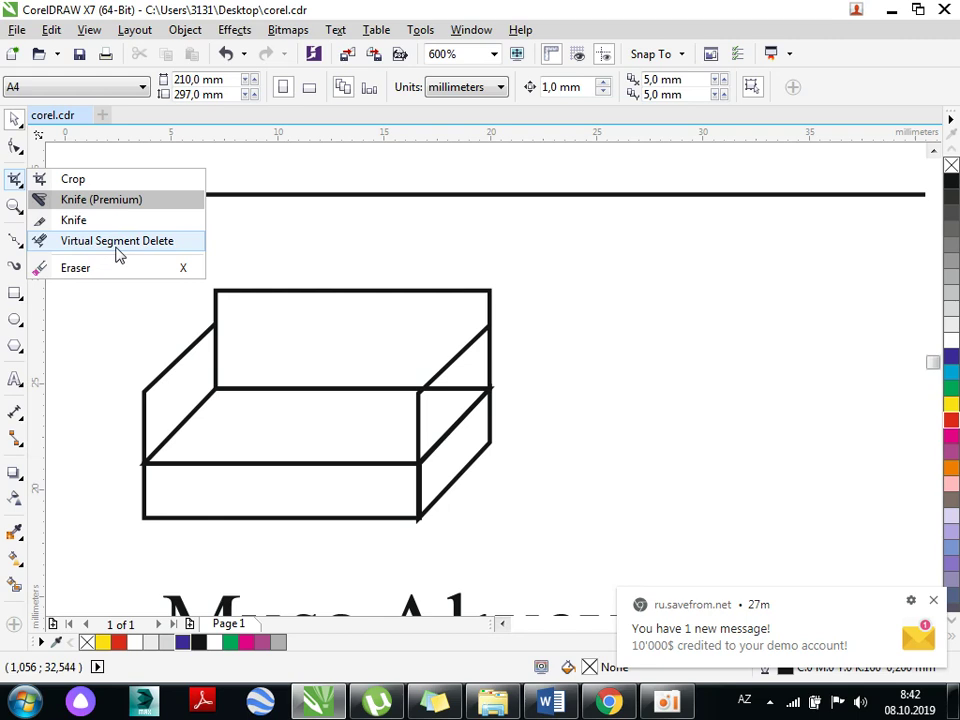
{"action": "left_click", "coordinate": [117, 243]}
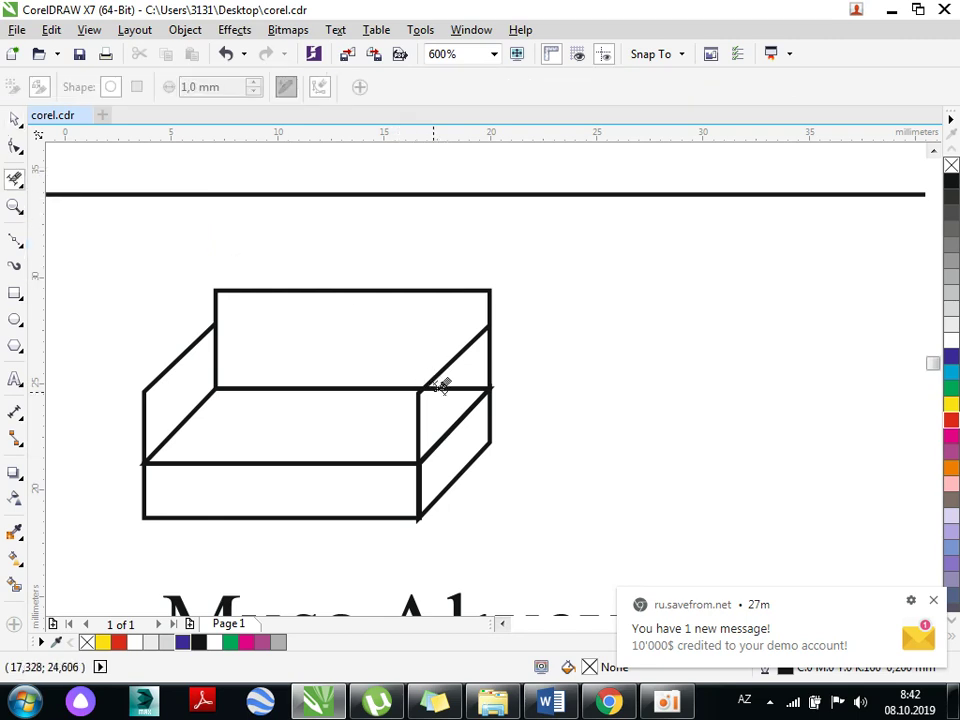
{"action": "scroll", "coordinate": [443, 381], "scroll_direction": "up", "scroll_amount": 2}
{"action": "scroll", "coordinate": [485, 353], "scroll_direction": "down", "scroll_amount": 2}
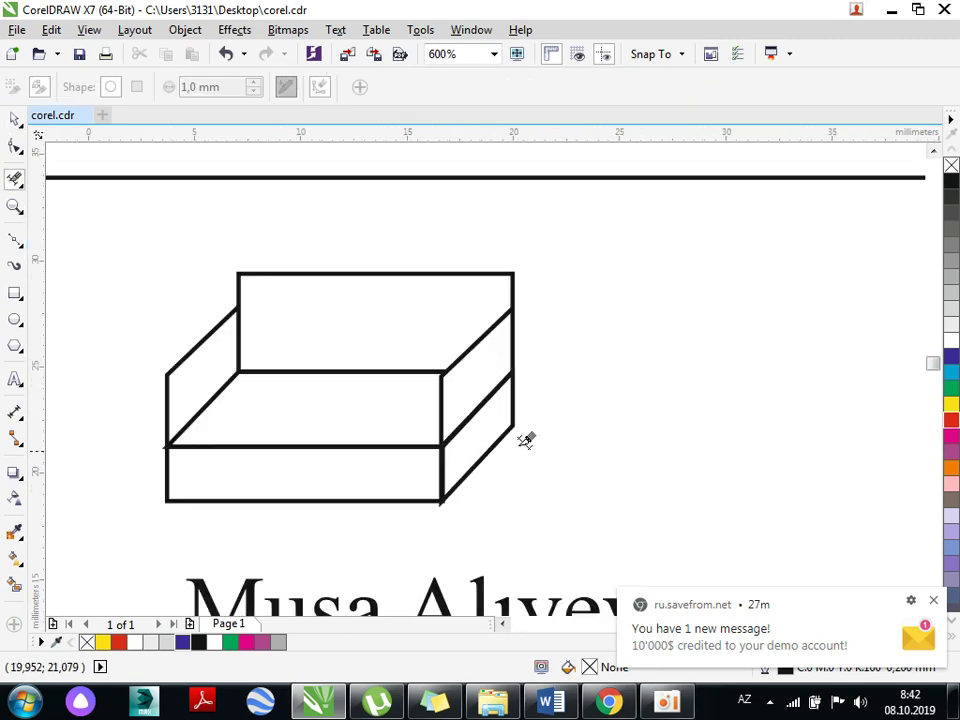
{"action": "left_click", "coordinate": [15, 119]}
{"action": "scroll", "coordinate": [489, 343], "scroll_direction": "down", "scroll_amount": 1}
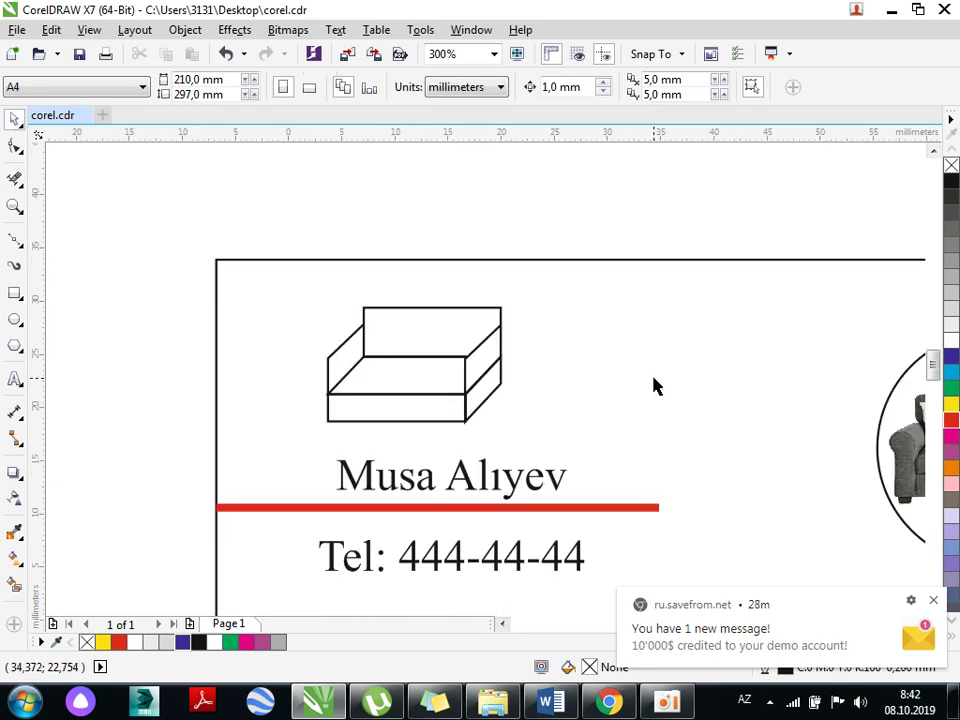
{"action": "scroll", "coordinate": [515, 388], "scroll_direction": "down", "scroll_amount": 1}
Step: Fill the sofa's seat front and right side base panels with grey
{"action": "left_click_drag", "start_coordinate": [304, 332], "coordinate": [467, 394]}
{"action": "left_click", "coordinate": [467, 394]}
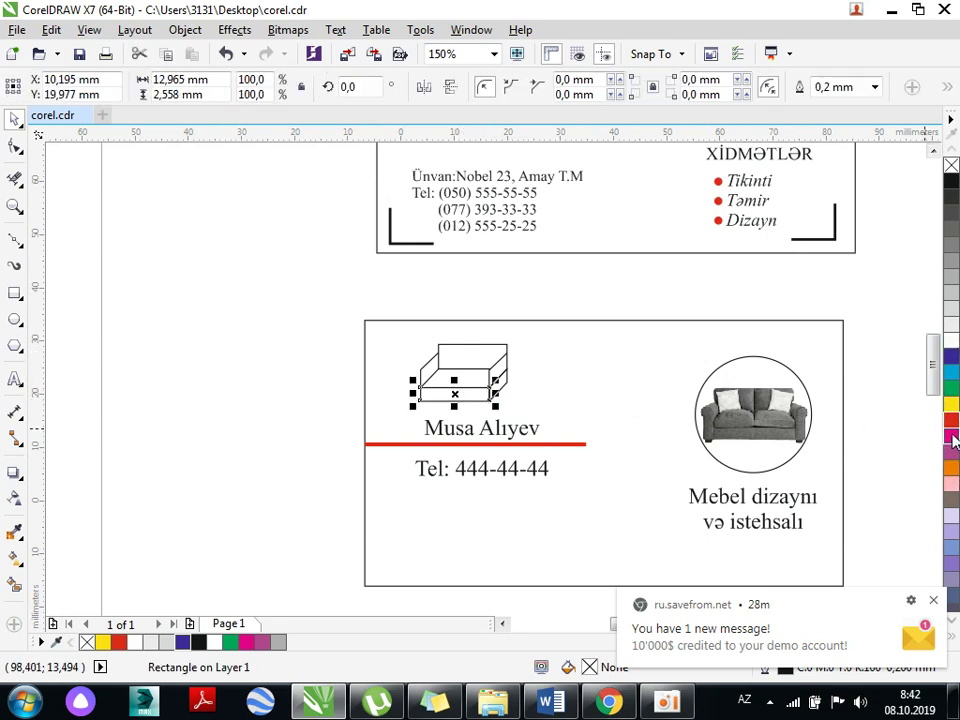
{"action": "left_click", "coordinate": [951, 388]}
{"action": "left_click_drag", "start_coordinate": [252, 329], "coordinate": [586, 406]}
{"action": "left_click", "coordinate": [953, 292]}
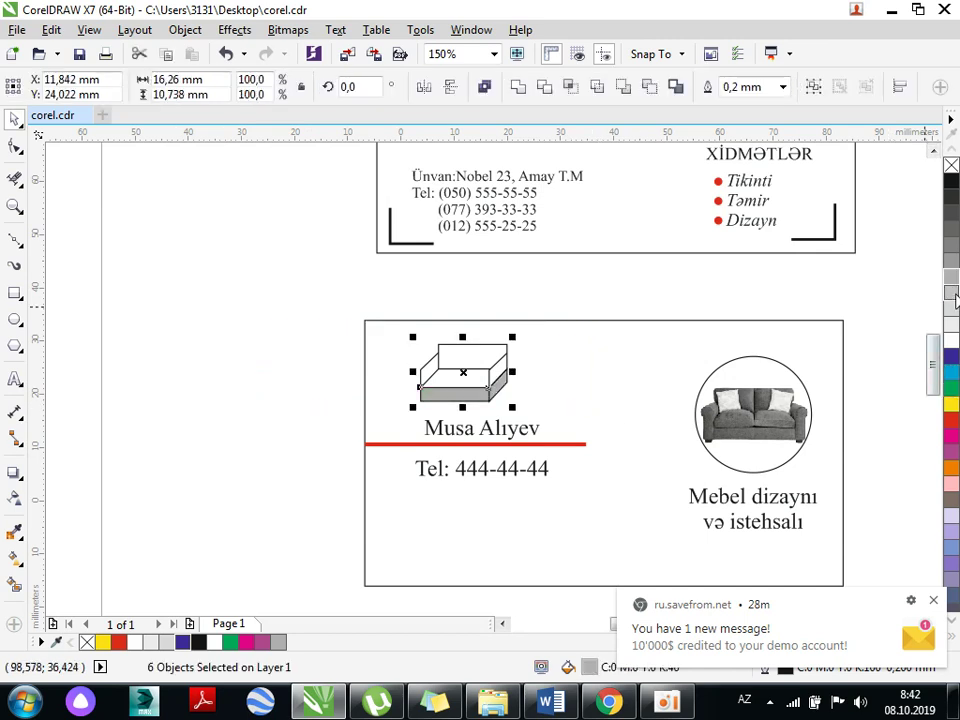
{"action": "left_click", "coordinate": [505, 392]}
{"action": "scroll", "coordinate": [505, 392], "scroll_direction": "up", "scroll_amount": 2}
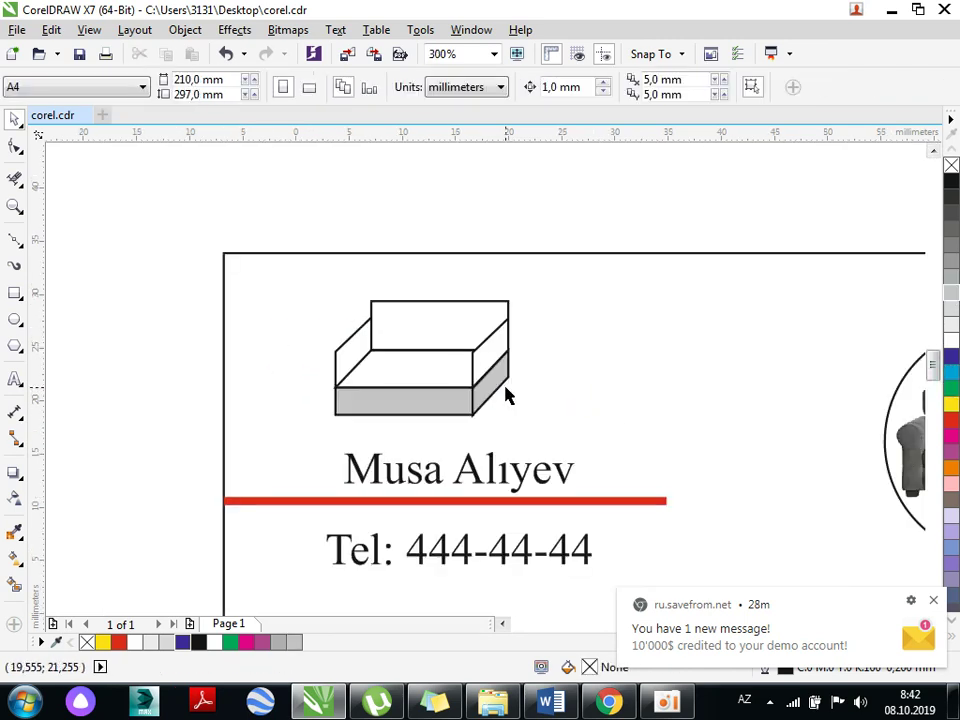
{"action": "left_click", "coordinate": [436, 378]}
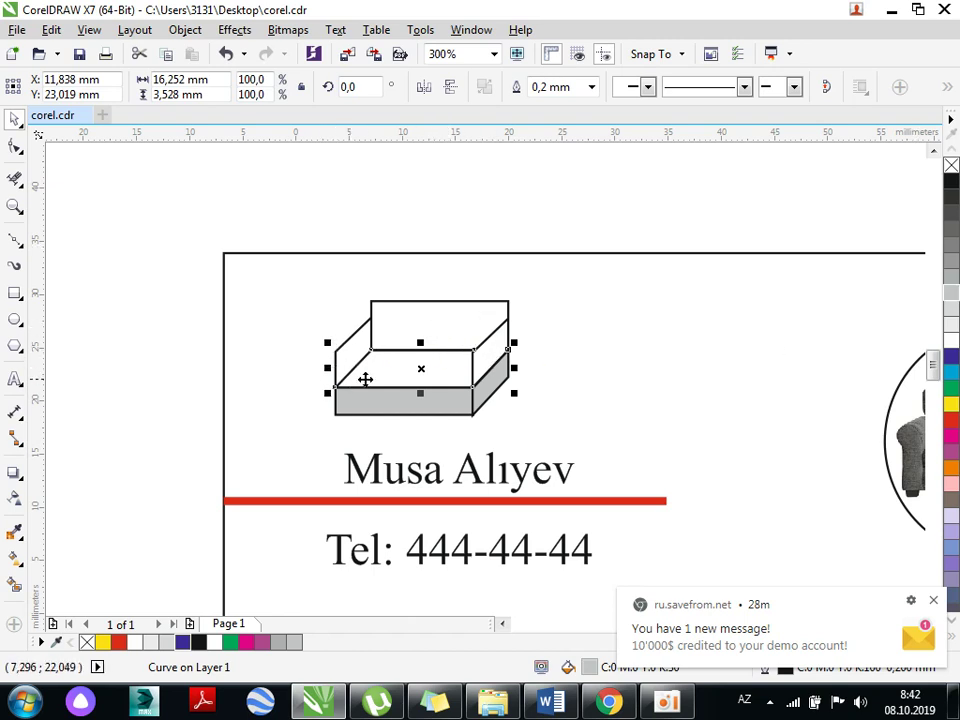
{"action": "scroll", "coordinate": [447, 371], "scroll_direction": "up", "scroll_amount": 2}
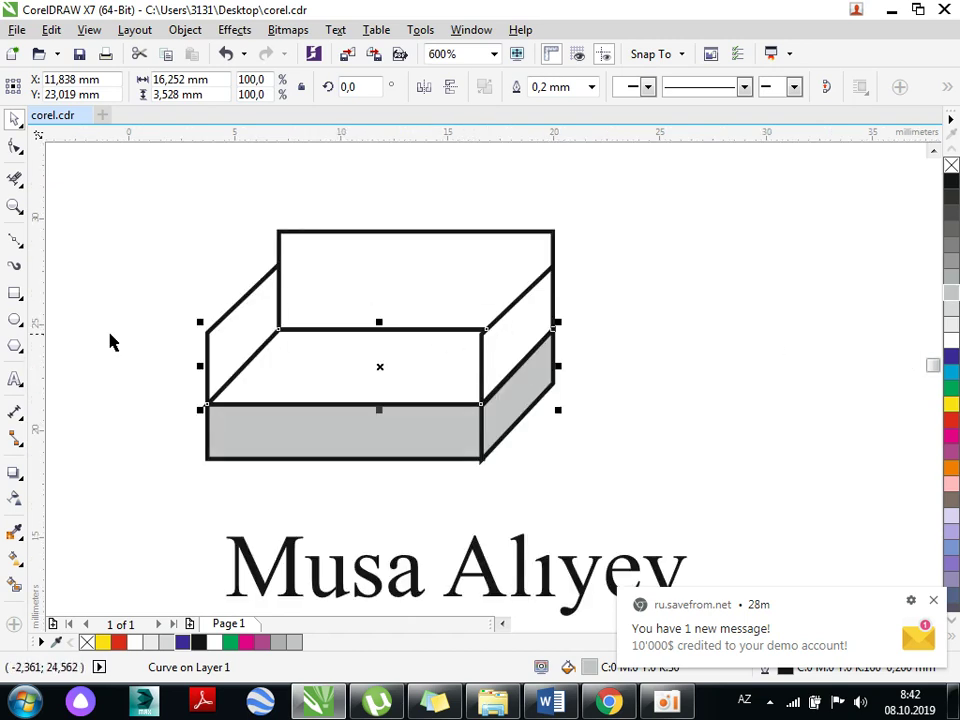
{"action": "left_click", "coordinate": [180, 304]}
{"action": "left_click_drag", "start_coordinate": [228, 325], "coordinate": [182, 281]}
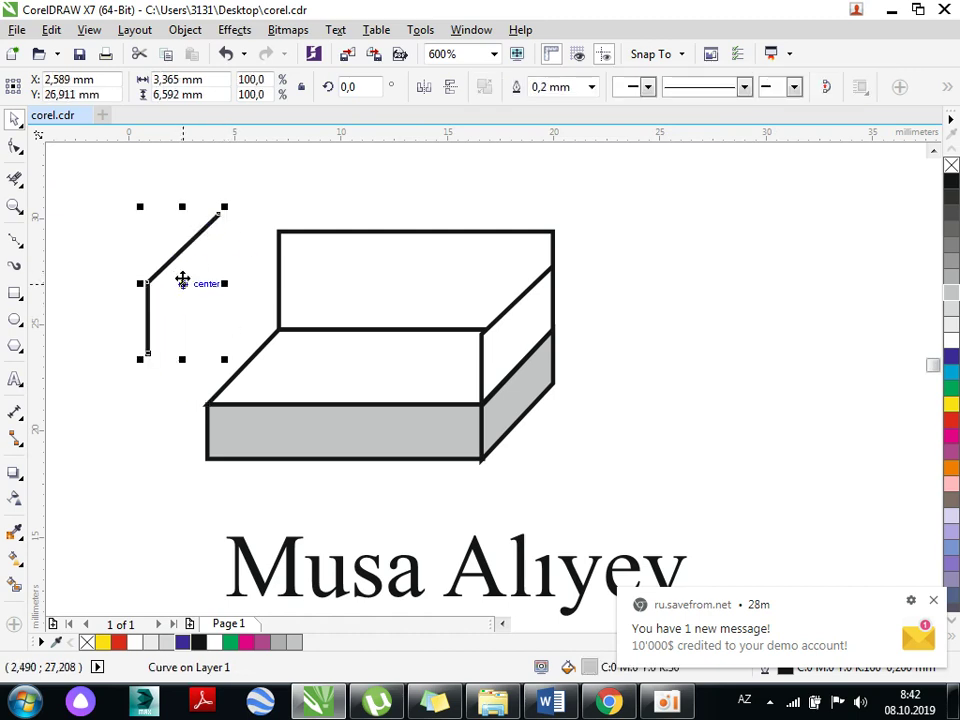
{"action": "key", "text": "ctrl+z"}
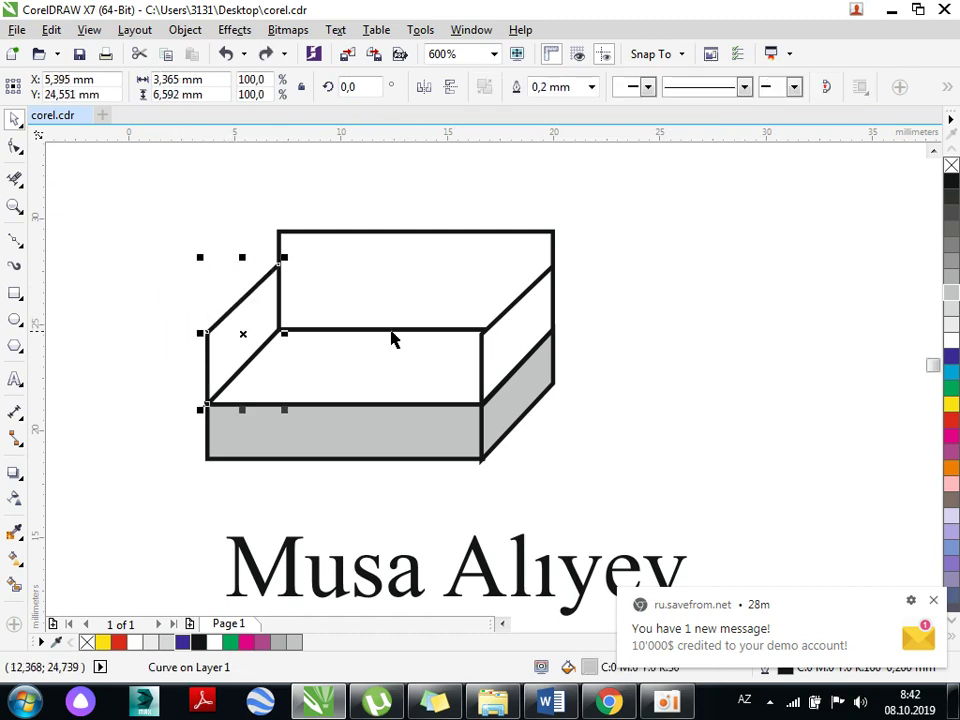
{"action": "scroll", "coordinate": [445, 356], "scroll_direction": "down", "scroll_amount": 1}
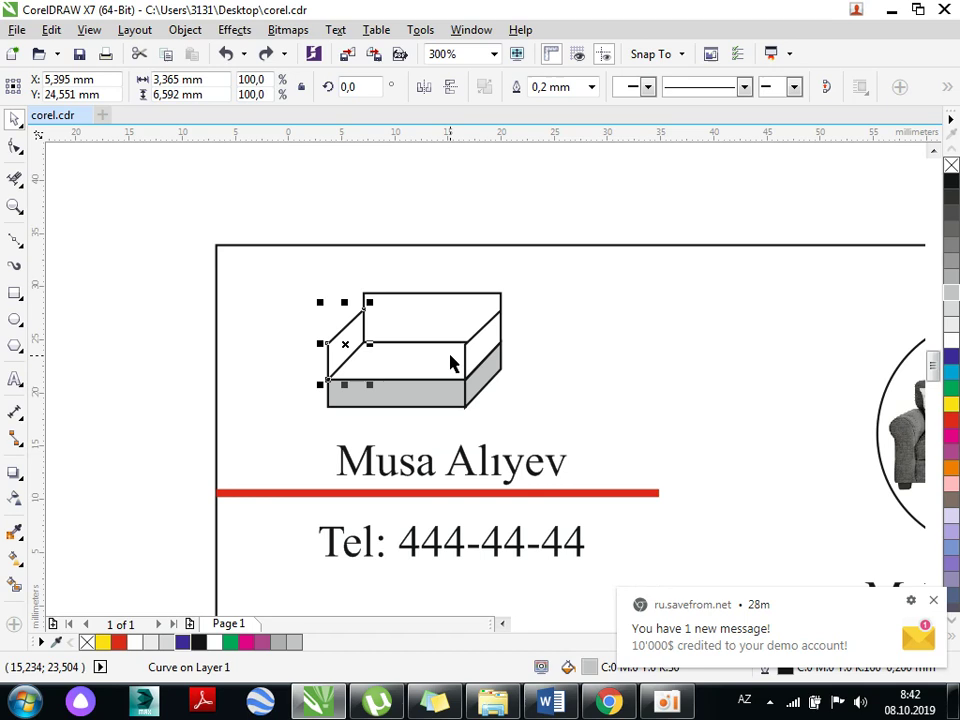
Step: Smart Fill the sofa's left arm, back, seat and right arm, then colour them light grey
{"action": "left_click", "coordinate": [15, 586]}
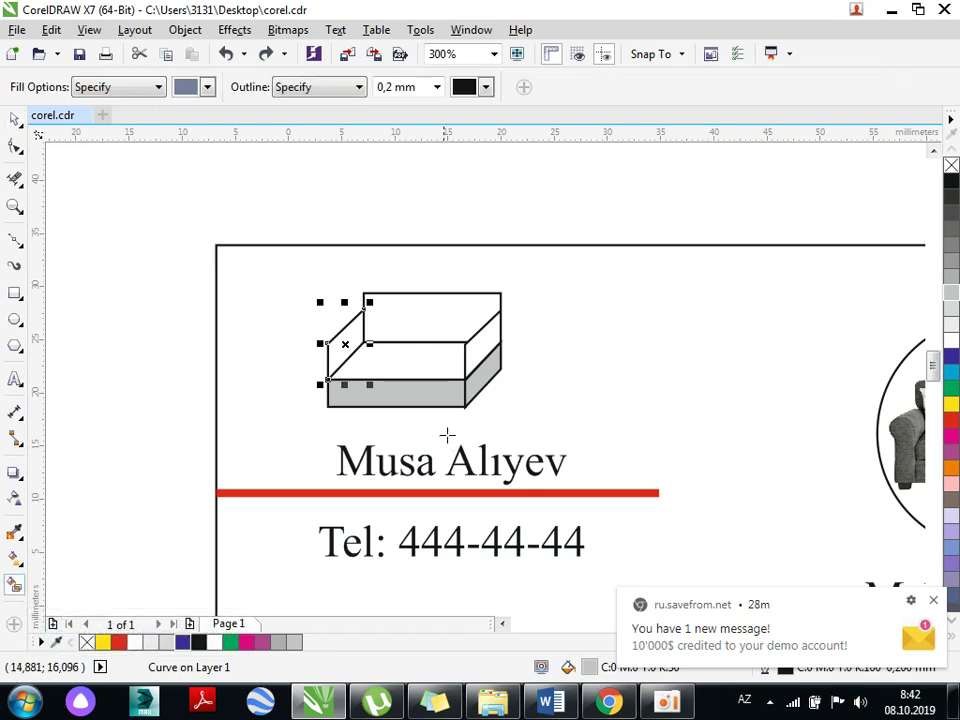
{"action": "left_click", "coordinate": [345, 350]}
{"action": "left_click", "coordinate": [417, 310]}
{"action": "left_click", "coordinate": [414, 362]}
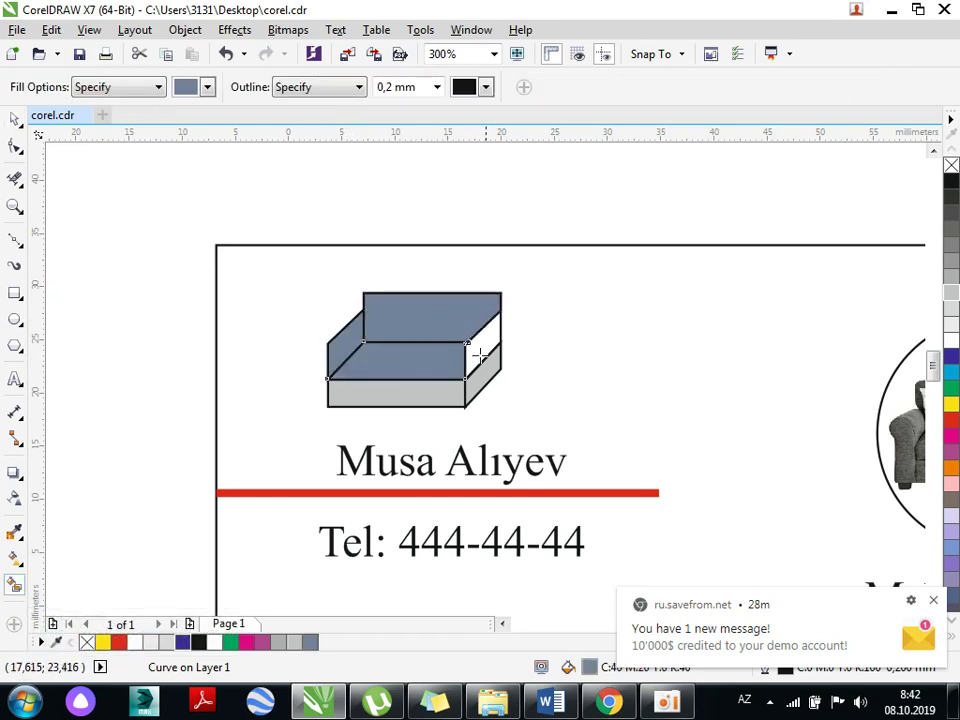
{"action": "left_click", "coordinate": [485, 357]}
{"action": "left_click", "coordinate": [15, 118]}
{"action": "left_click_drag", "start_coordinate": [165, 251], "coordinate": [654, 435]}
{"action": "left_click", "coordinate": [951, 295]}
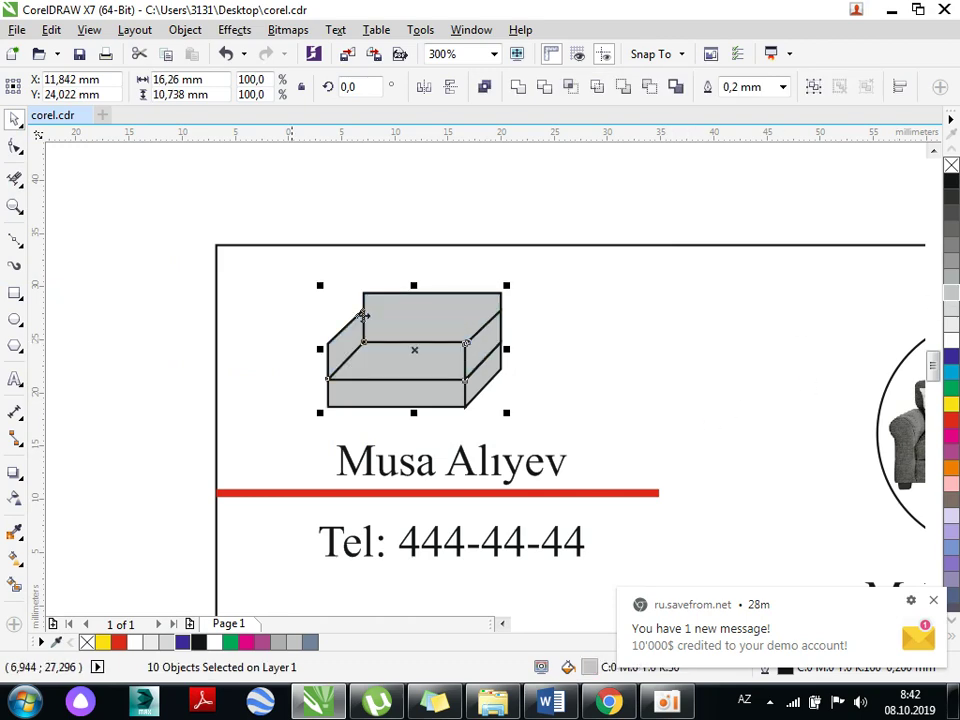
{"action": "left_click", "coordinate": [125, 280]}
{"action": "scroll", "coordinate": [407, 354], "scroll_direction": "down", "scroll_amount": 4}
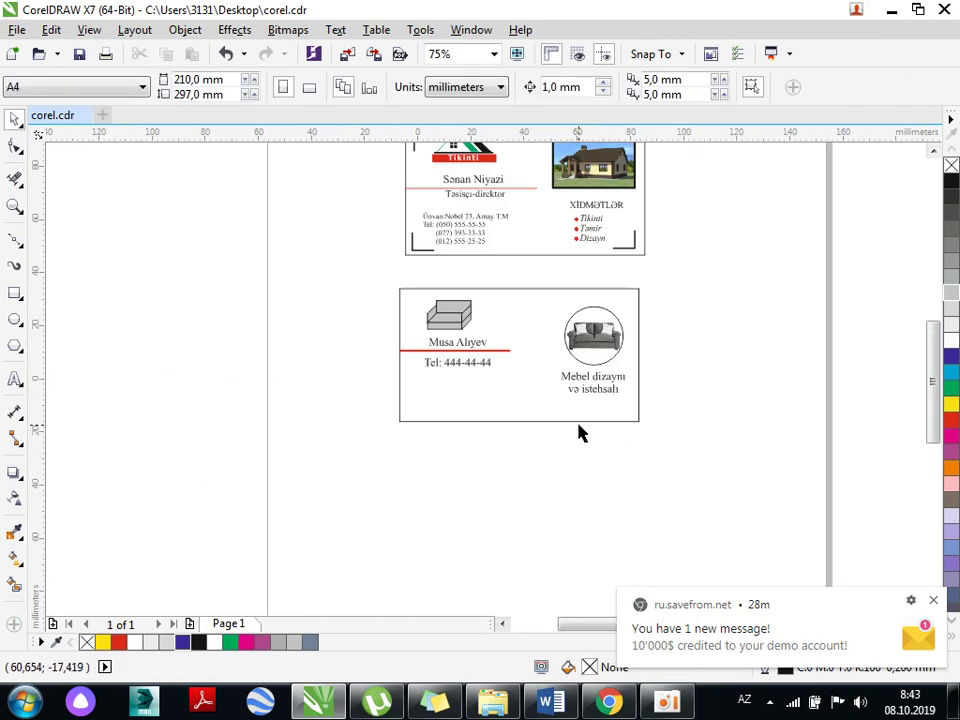
Step: Give the second card's background rectangle a light-grey fill
{"action": "left_click", "coordinate": [630, 325]}
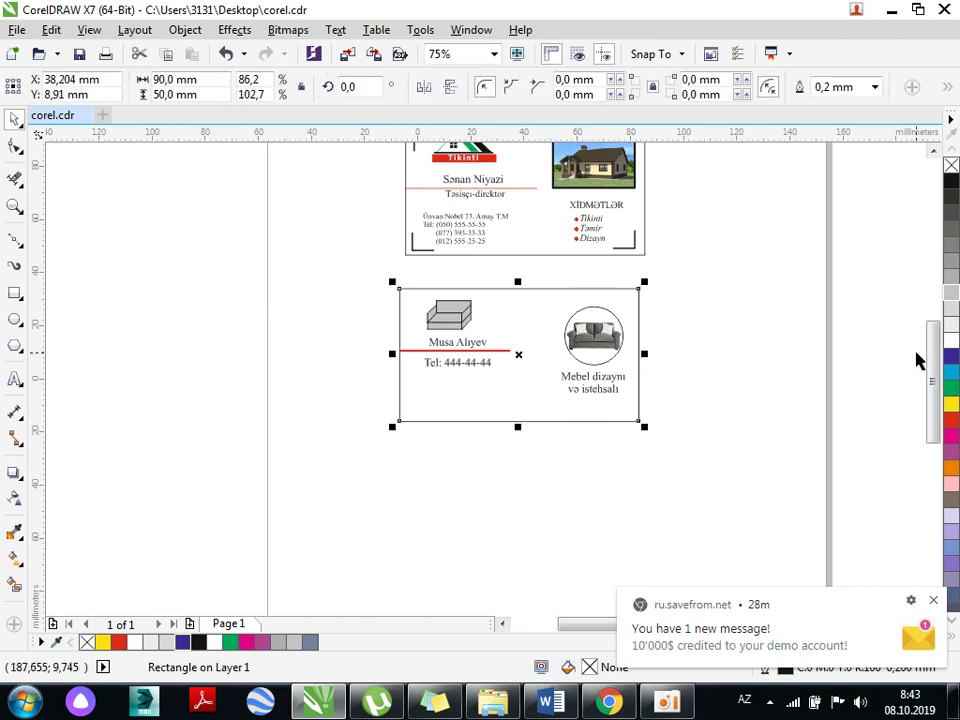
{"action": "left_click", "coordinate": [951, 308]}
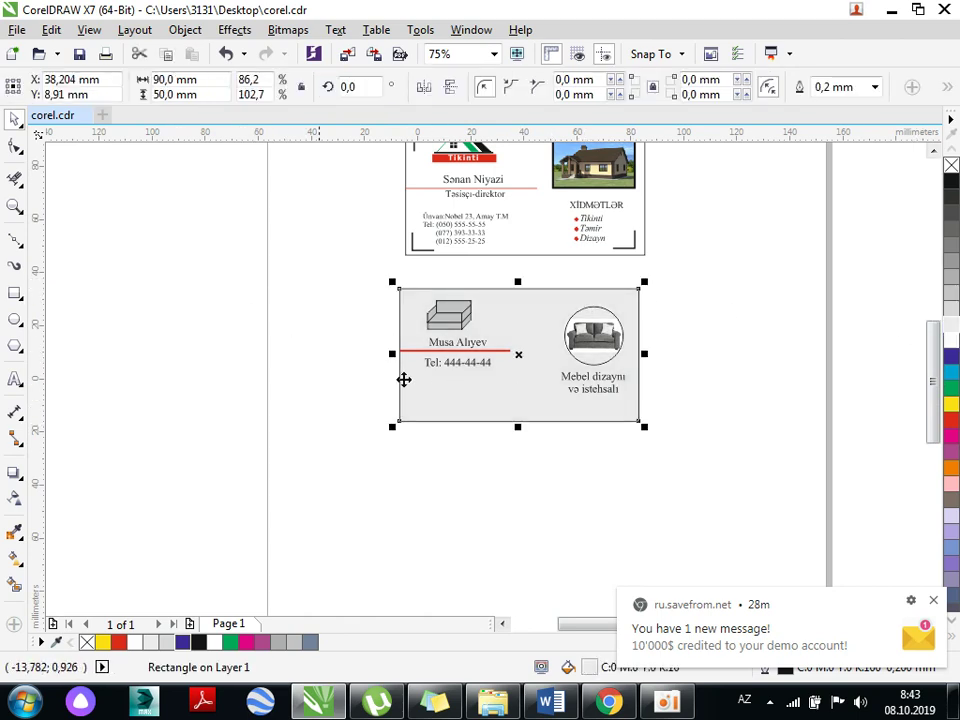
{"action": "left_click", "coordinate": [161, 296]}
{"action": "left_click_drag", "start_coordinate": [171, 279], "coordinate": [722, 461]}
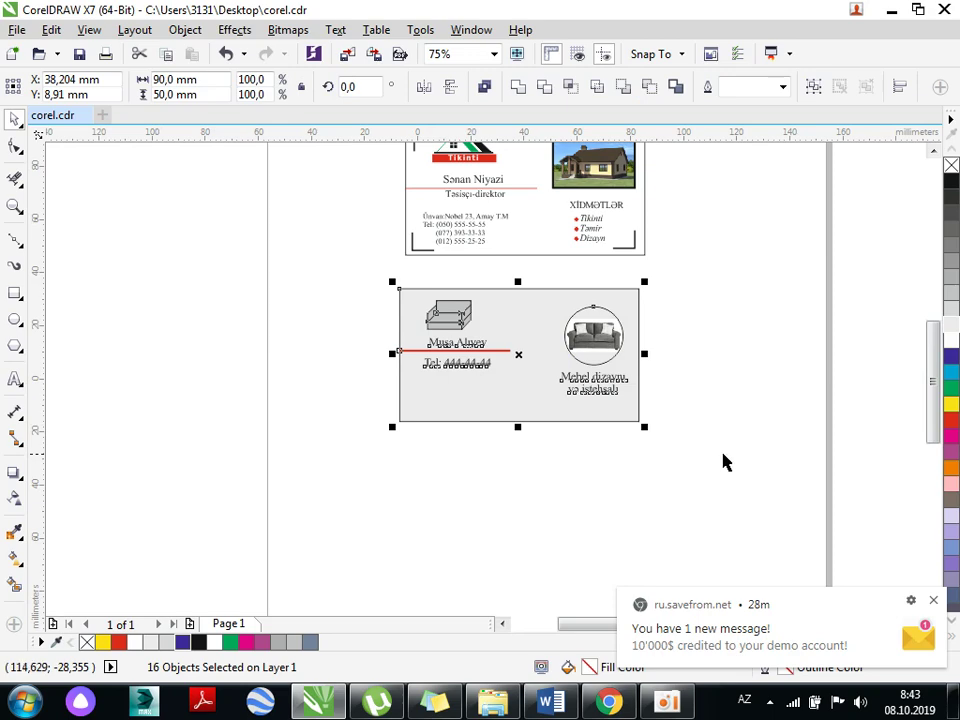
{"action": "left_click", "coordinate": [205, 428]}
{"action": "scroll", "coordinate": [393, 253], "scroll_direction": "up", "scroll_amount": 3}
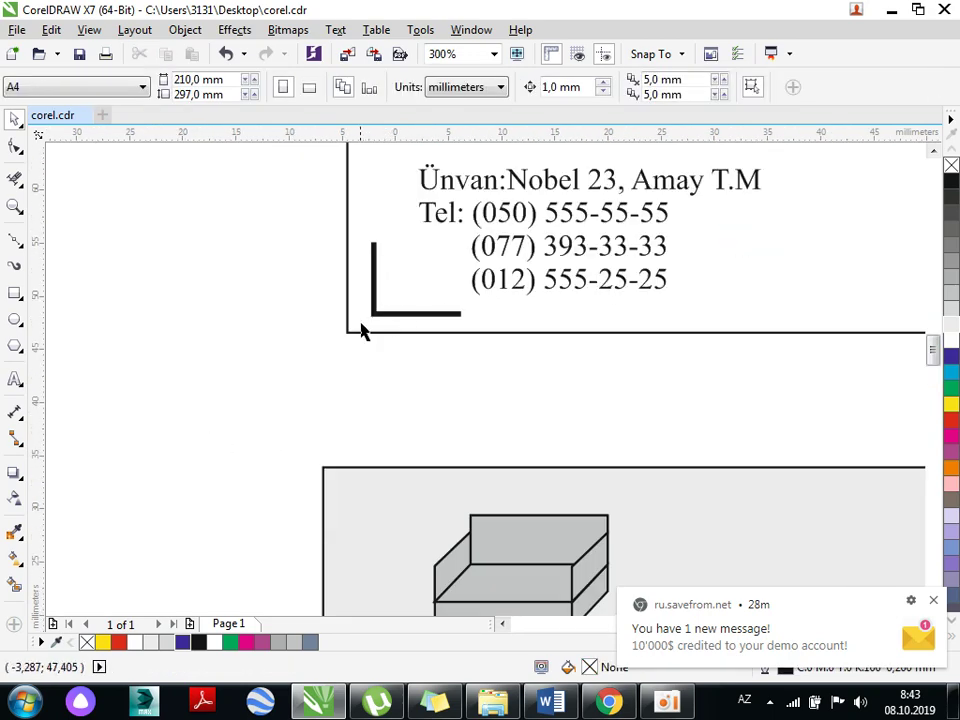
Step: Draw an L-shaped bracket line at the card's bottom-left corner
{"action": "scroll", "coordinate": [362, 330], "scroll_direction": "down", "scroll_amount": 3}
{"action": "scroll", "coordinate": [445, 405], "scroll_direction": "up", "scroll_amount": 2}
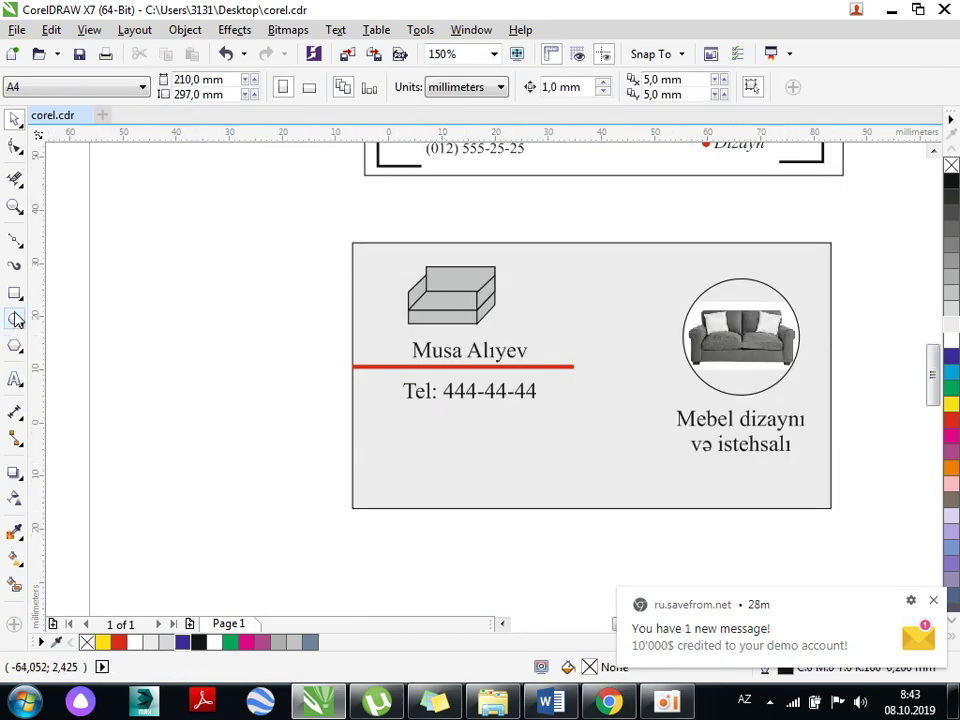
{"action": "left_click", "coordinate": [15, 240]}
{"action": "scroll", "coordinate": [364, 471], "scroll_direction": "up", "scroll_amount": 1}
{"action": "left_click", "coordinate": [384, 451]}
{"action": "left_click", "coordinate": [384, 520]}
{"action": "left_click", "coordinate": [470, 521]}
{"action": "left_click", "coordinate": [15, 118]}
{"action": "mouse_move", "coordinate": [425, 486]}
{"action": "left_mouse_down"}
{"action": "mouse_move", "coordinate": [439, 499]}
{"action": "mouse_move", "coordinate": [427, 476]}
{"action": "left_mouse_up"}
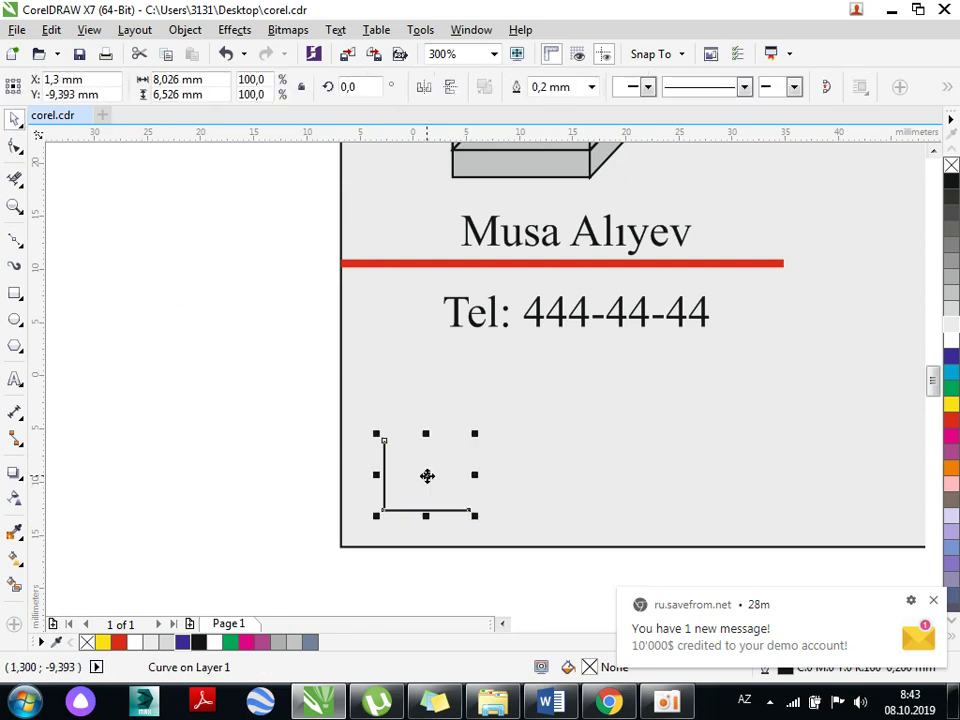
Step: Set the bracket outline to 0.5 mm and drag a copy to the bottom-right corner
{"action": "left_click", "coordinate": [591, 87]}
{"action": "left_click", "coordinate": [572, 178]}
{"action": "scroll", "coordinate": [484, 467], "scroll_direction": "down", "scroll_amount": 3}
{"action": "scroll", "coordinate": [555, 498], "scroll_direction": "up", "scroll_amount": 1}
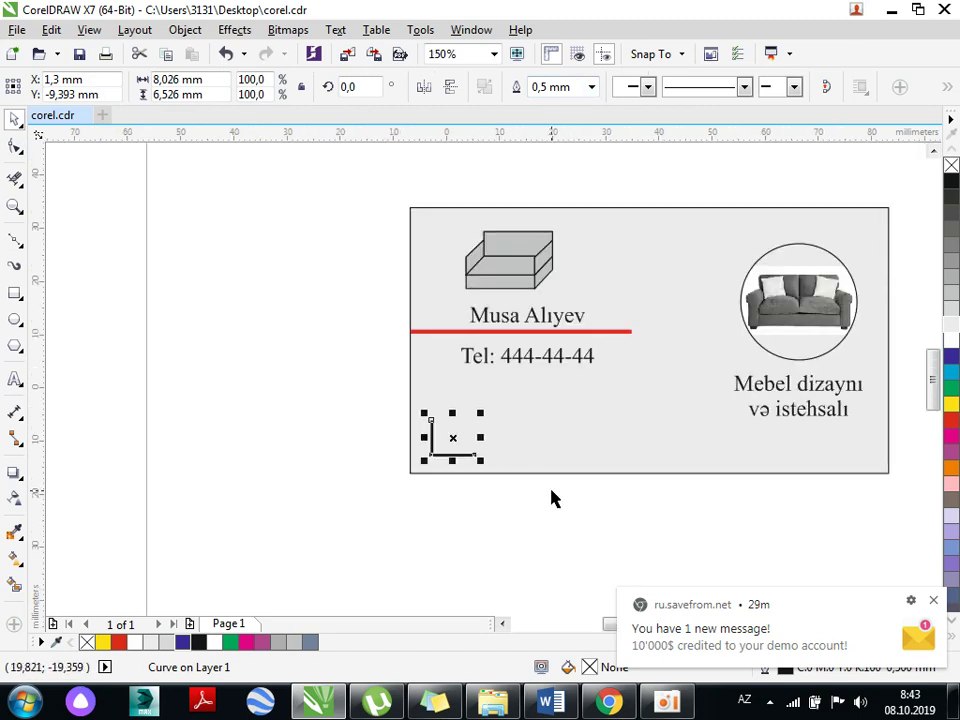
{"action": "left_click_drag", "start_coordinate": [450, 441], "coordinate": [855, 454]}
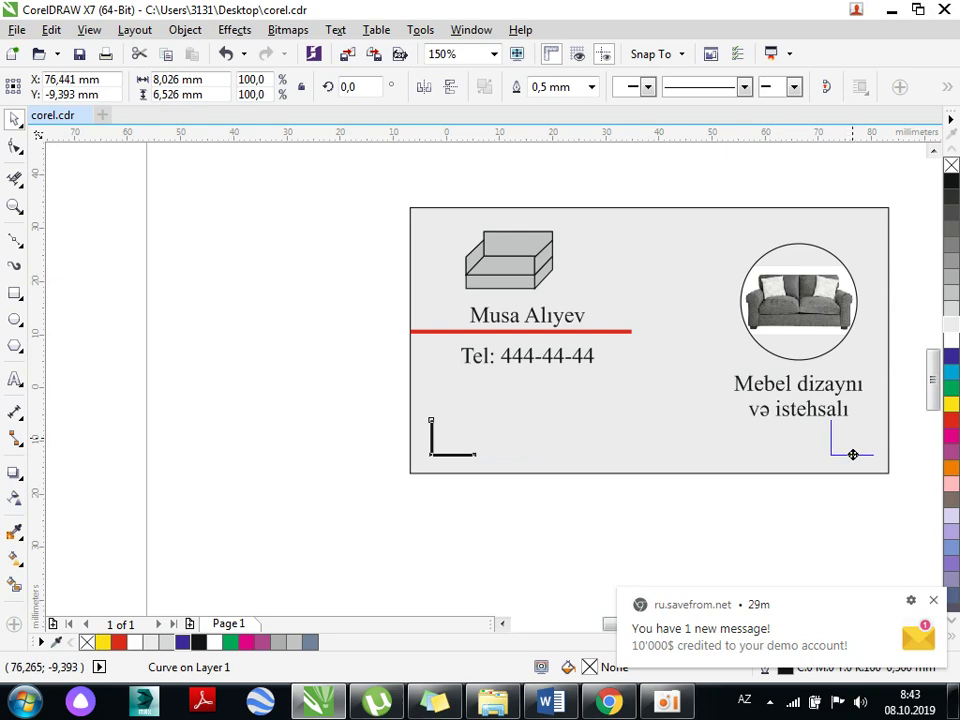